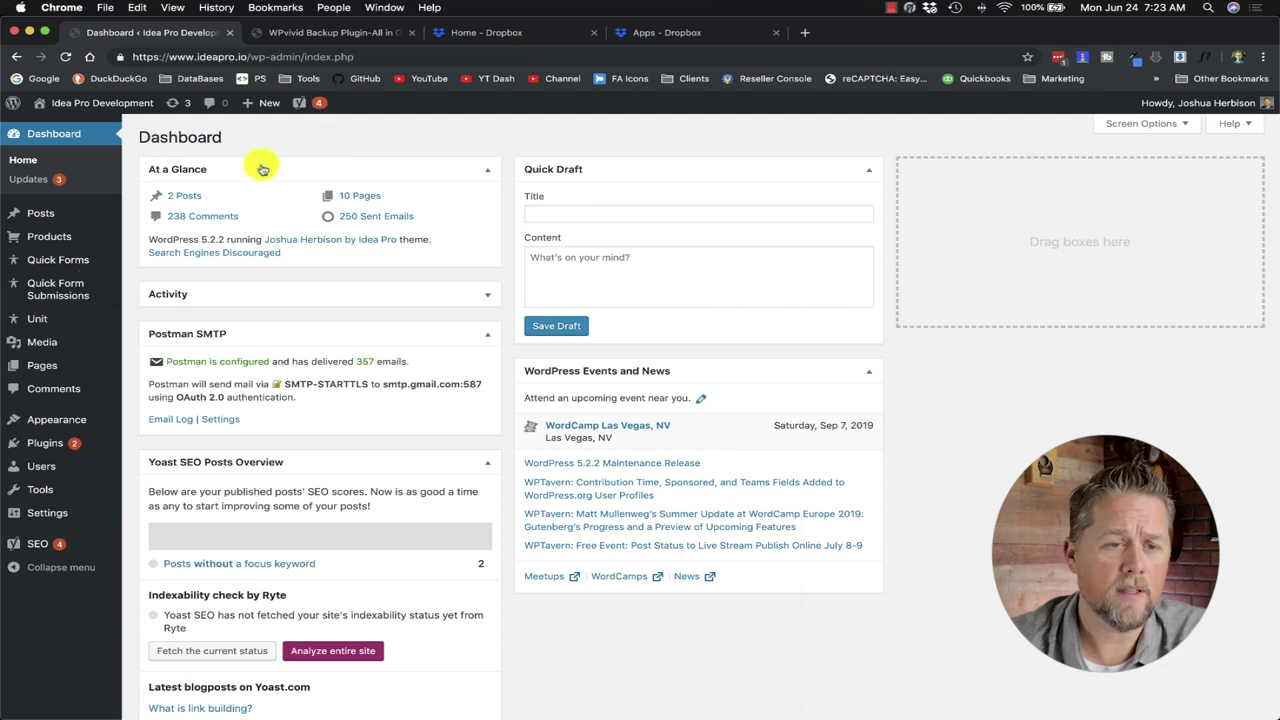
- Look through the site's installed plugins list and its media library
{"action": "left_click", "coordinate": [48, 440]}
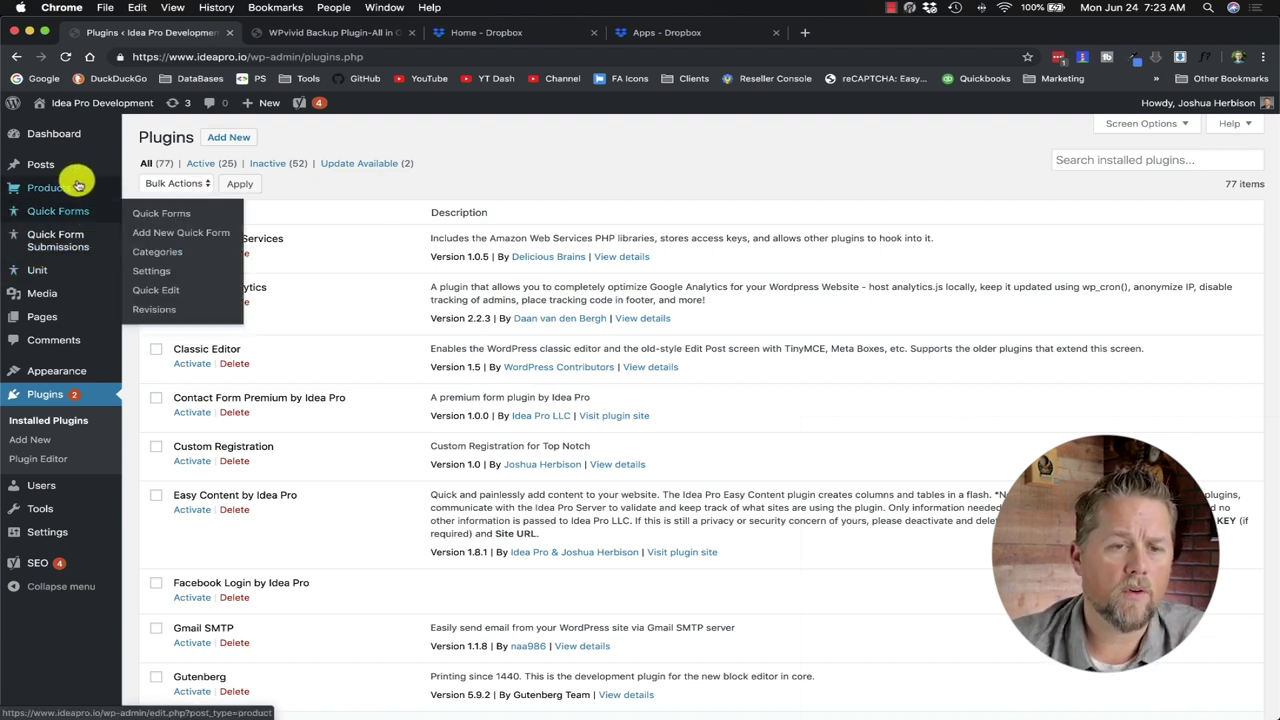
{"action": "left_click", "coordinate": [70, 292]}
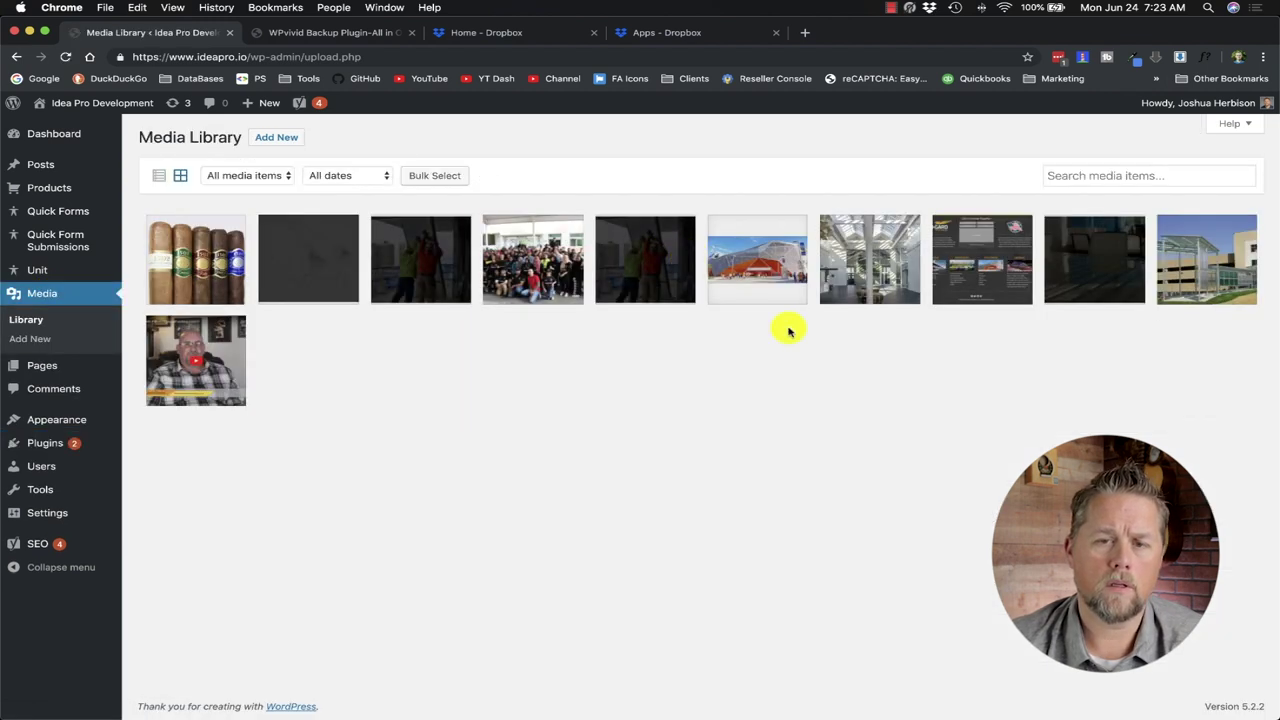
{"action": "mouse_move", "coordinate": [88, 425]}
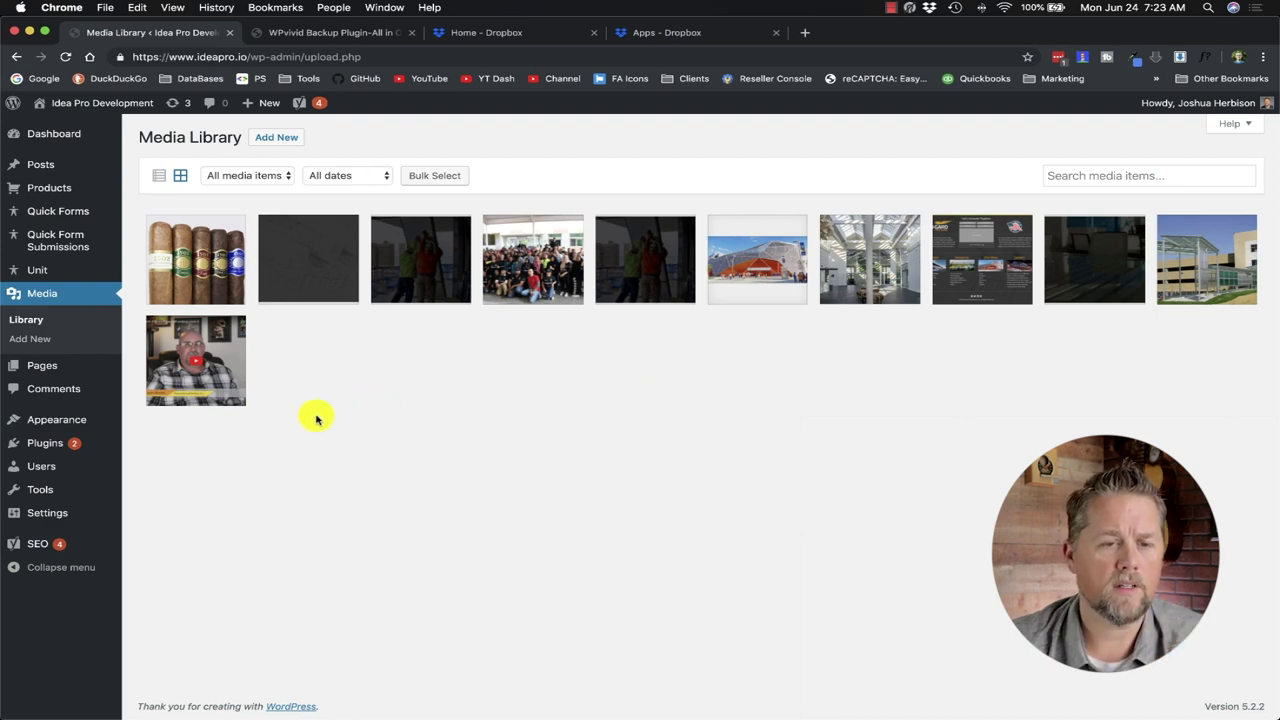
{"action": "left_click", "coordinate": [44, 440]}
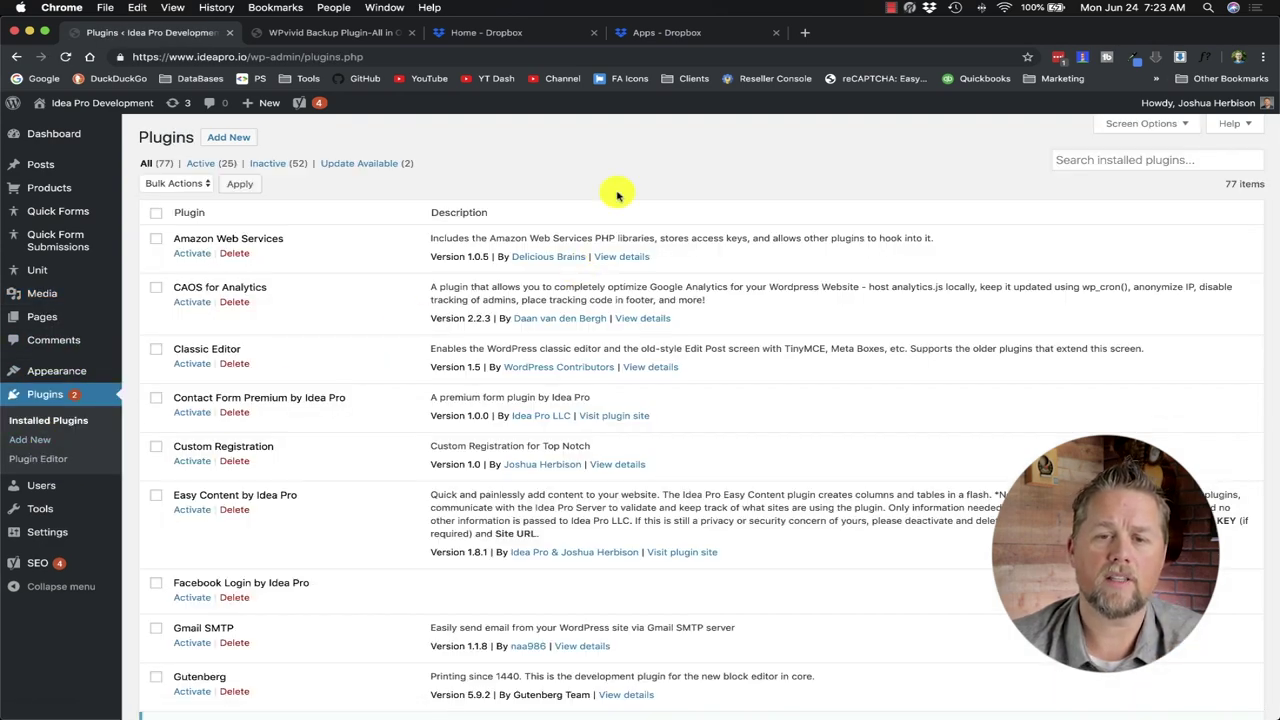
{"action": "scroll", "coordinate": [620, 195], "scroll_direction": "down", "scroll_amount": 3}
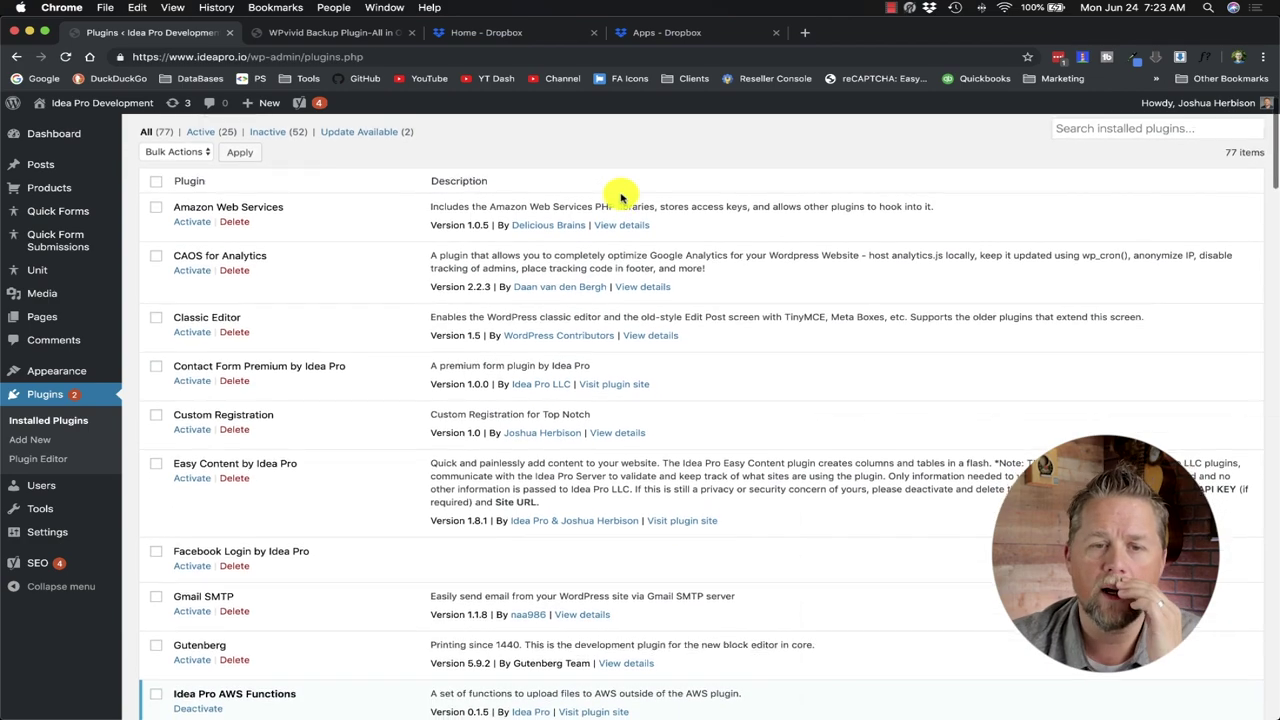
{"action": "scroll", "coordinate": [618, 195], "scroll_direction": "down", "scroll_amount": 5}
{"action": "scroll", "coordinate": [610, 196], "scroll_direction": "up", "scroll_amount": 10}
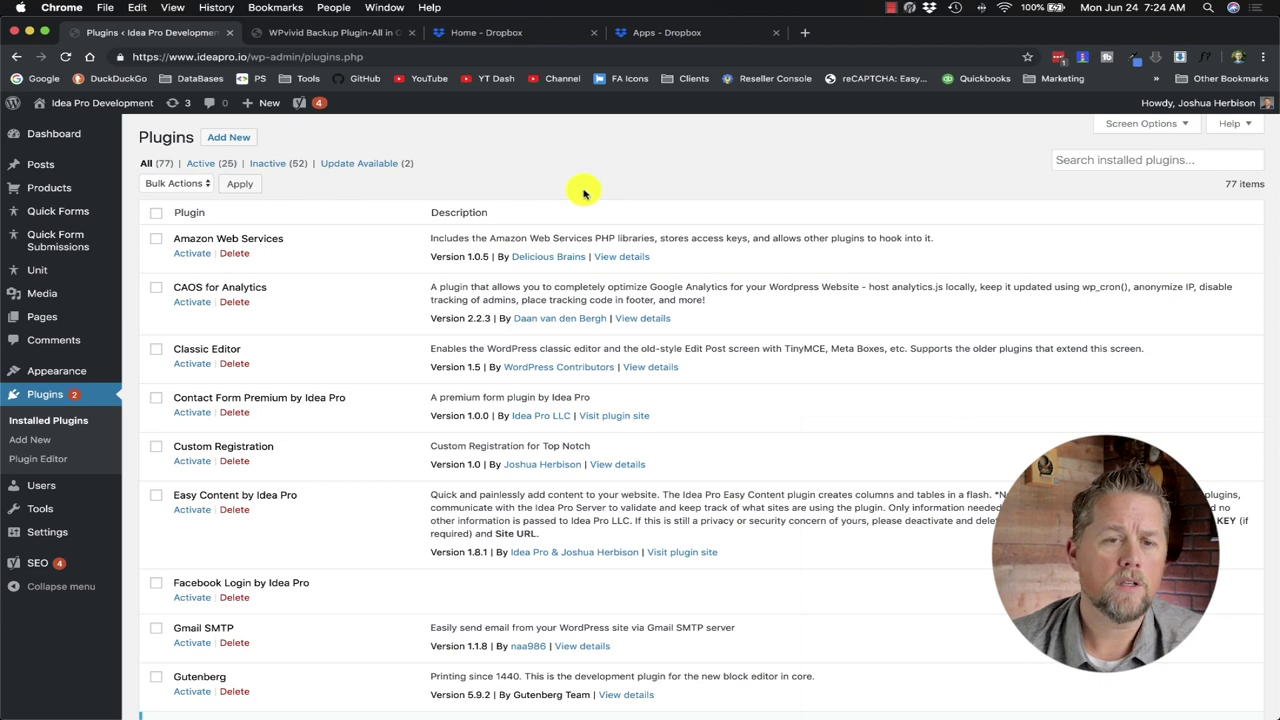
- Find the WPvivid Backup Plugin by searching new plugins for "wpvivid", and install and activate it
{"action": "left_click", "coordinate": [237, 139]}
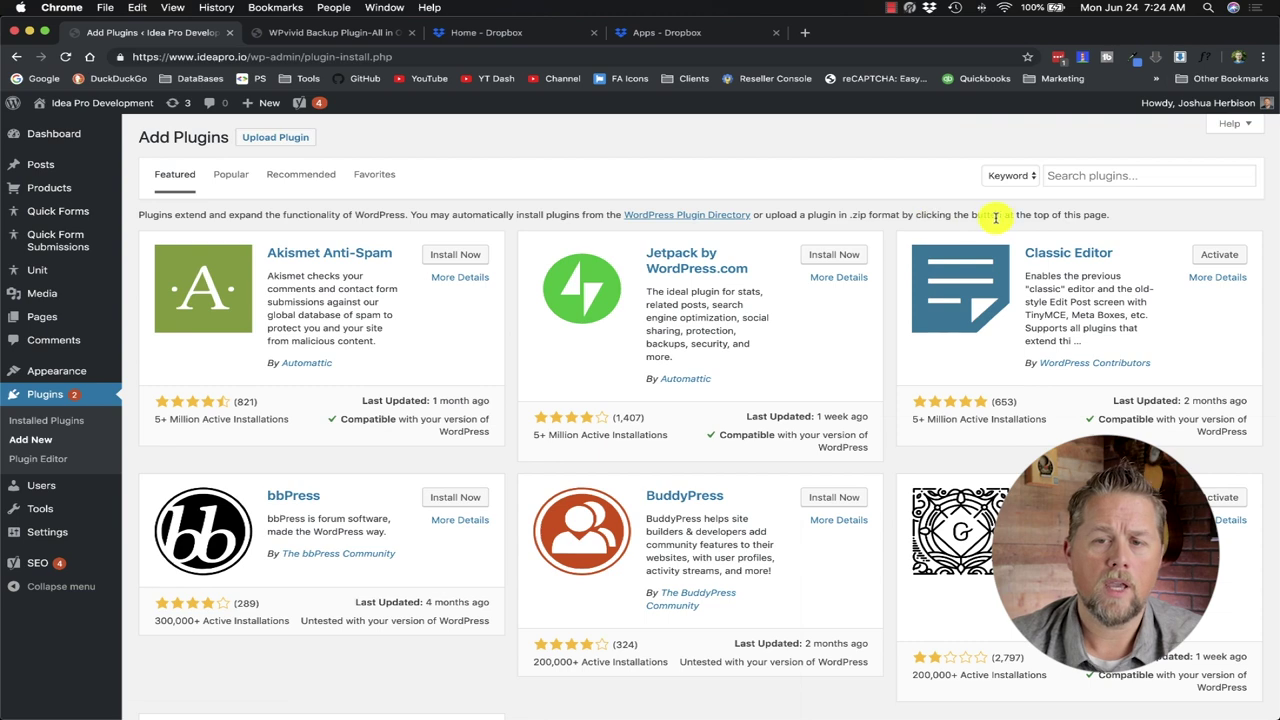
{"action": "left_click", "coordinate": [1091, 177]}
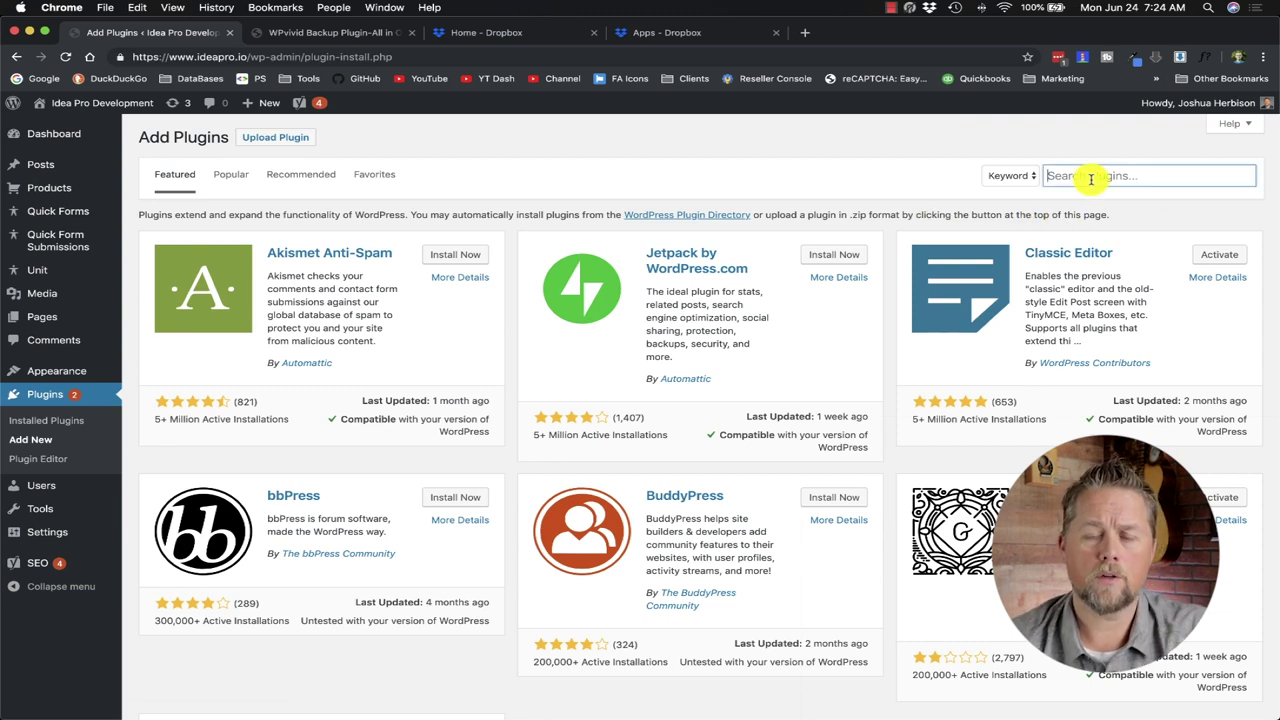
{"action": "type", "text": "wpvivid"}
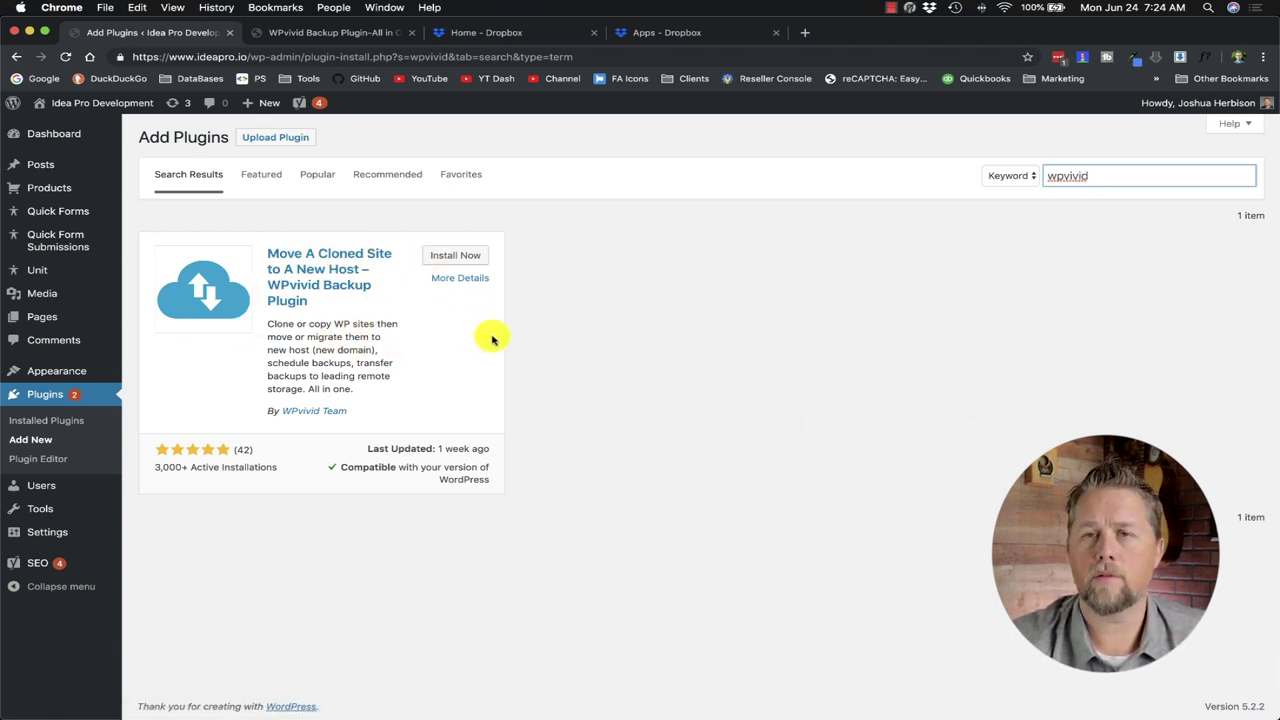
{"action": "left_click", "coordinate": [465, 258]}
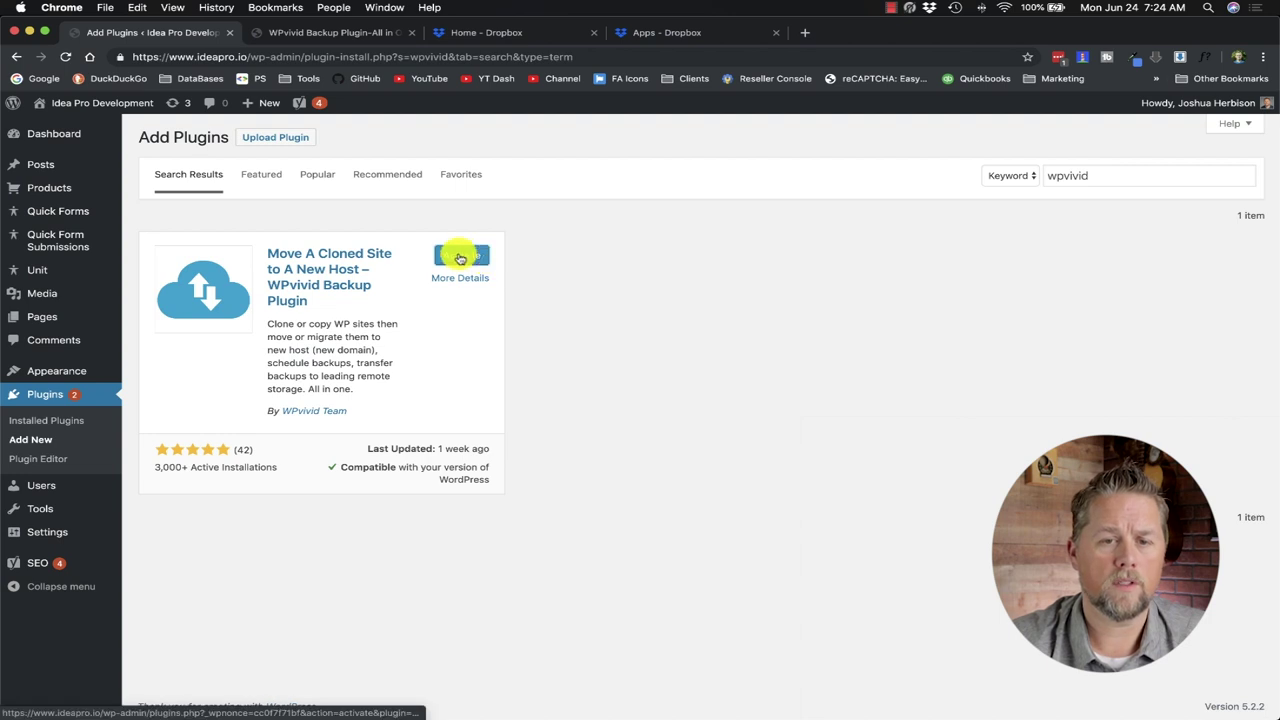
{"action": "left_click", "coordinate": [466, 257]}
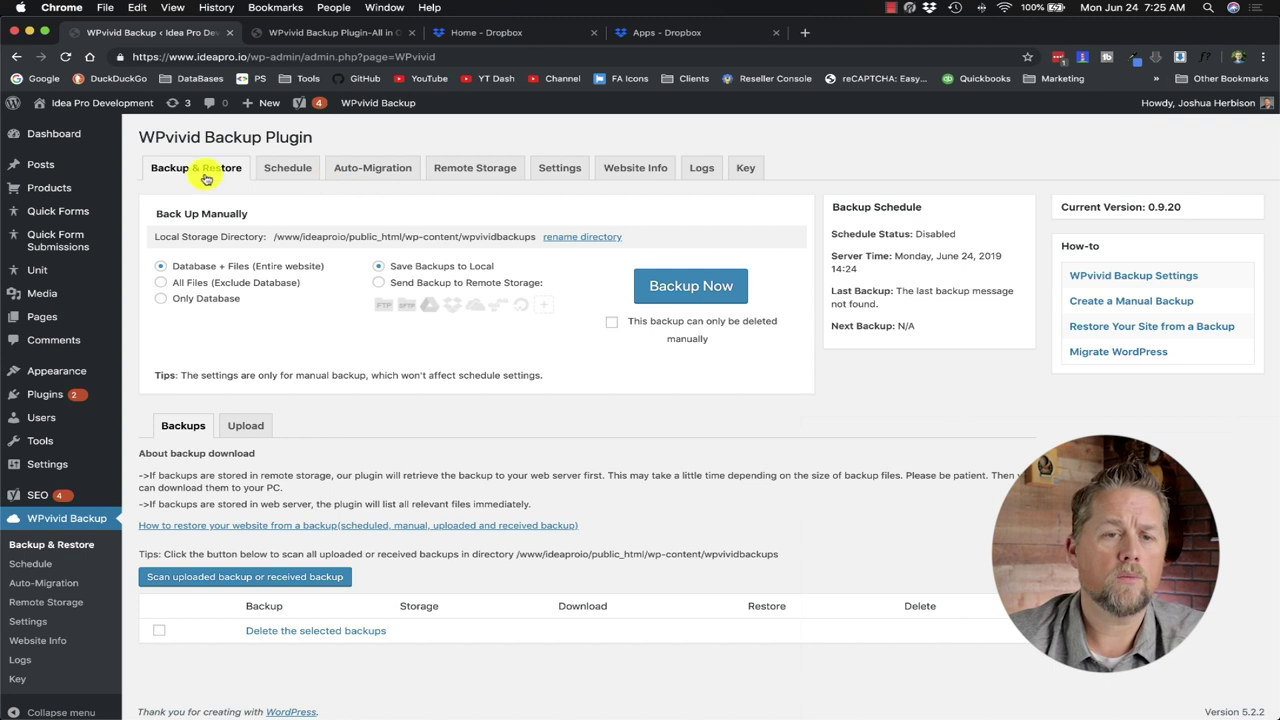
- Look through the backup plugin's schedule, auto-migration, remote storage and general settings
{"action": "left_click", "coordinate": [290, 170]}
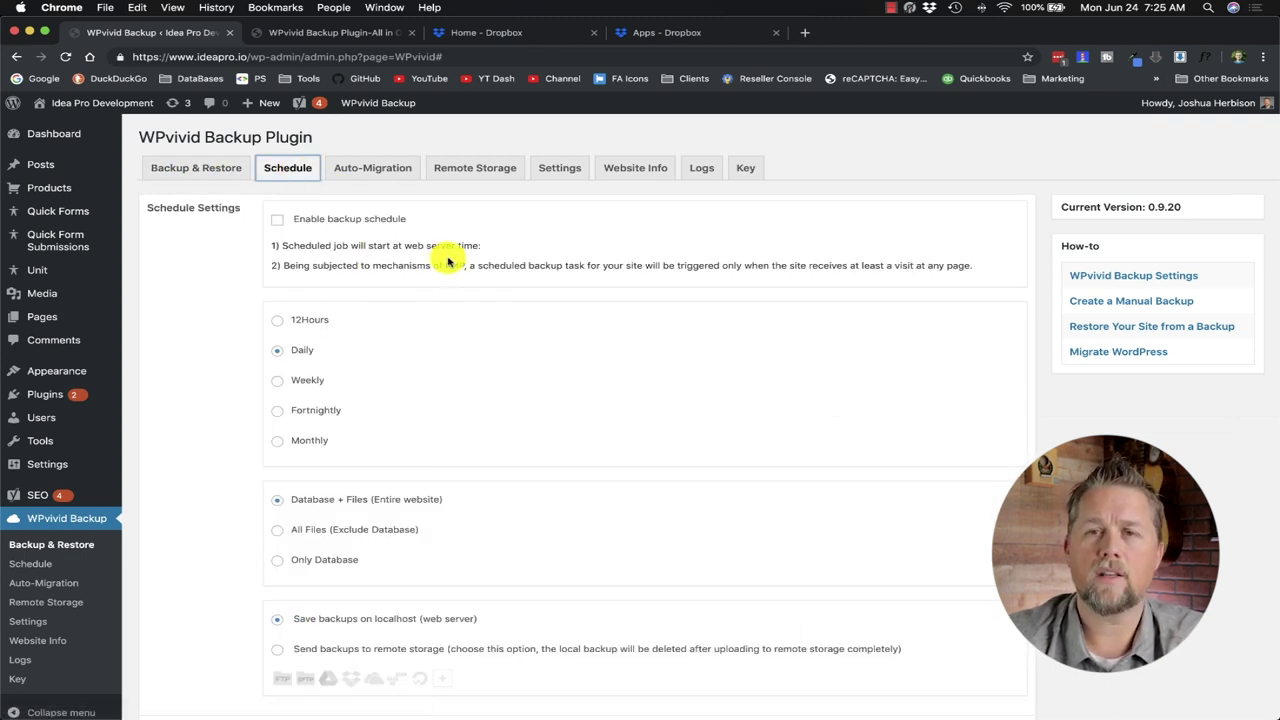
{"action": "left_click", "coordinate": [393, 172]}
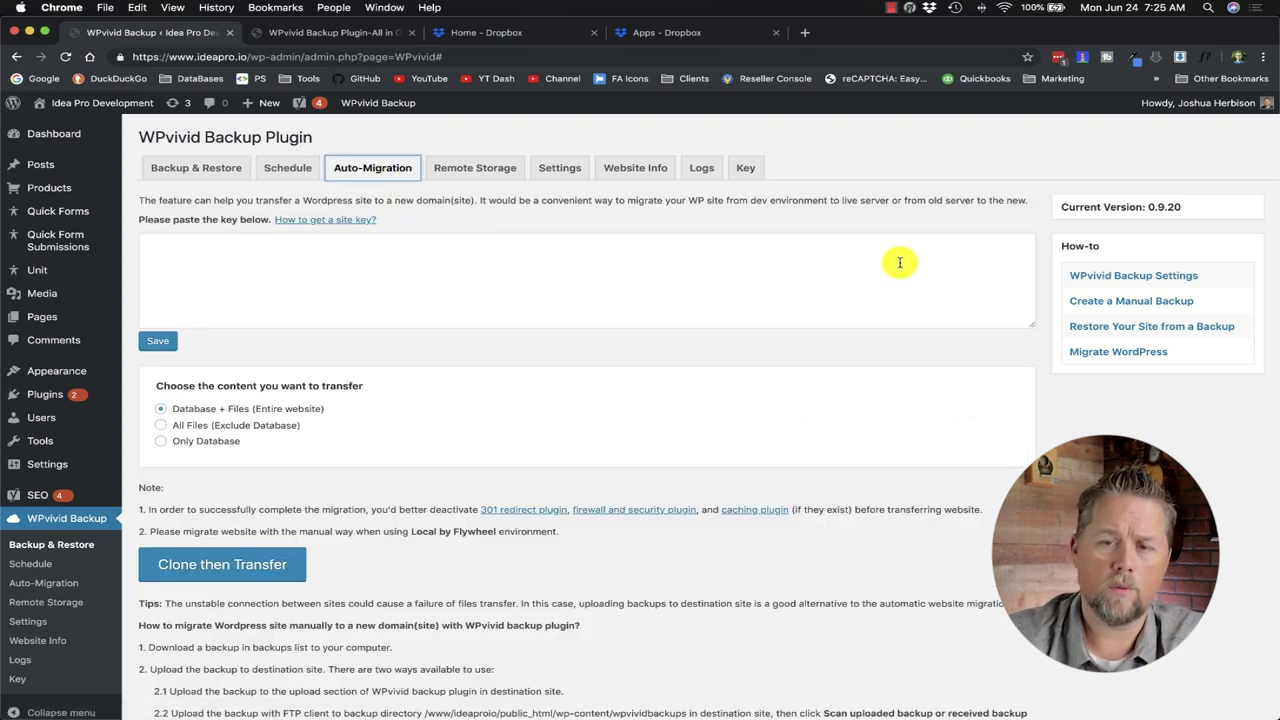
{"action": "left_click", "coordinate": [470, 172]}
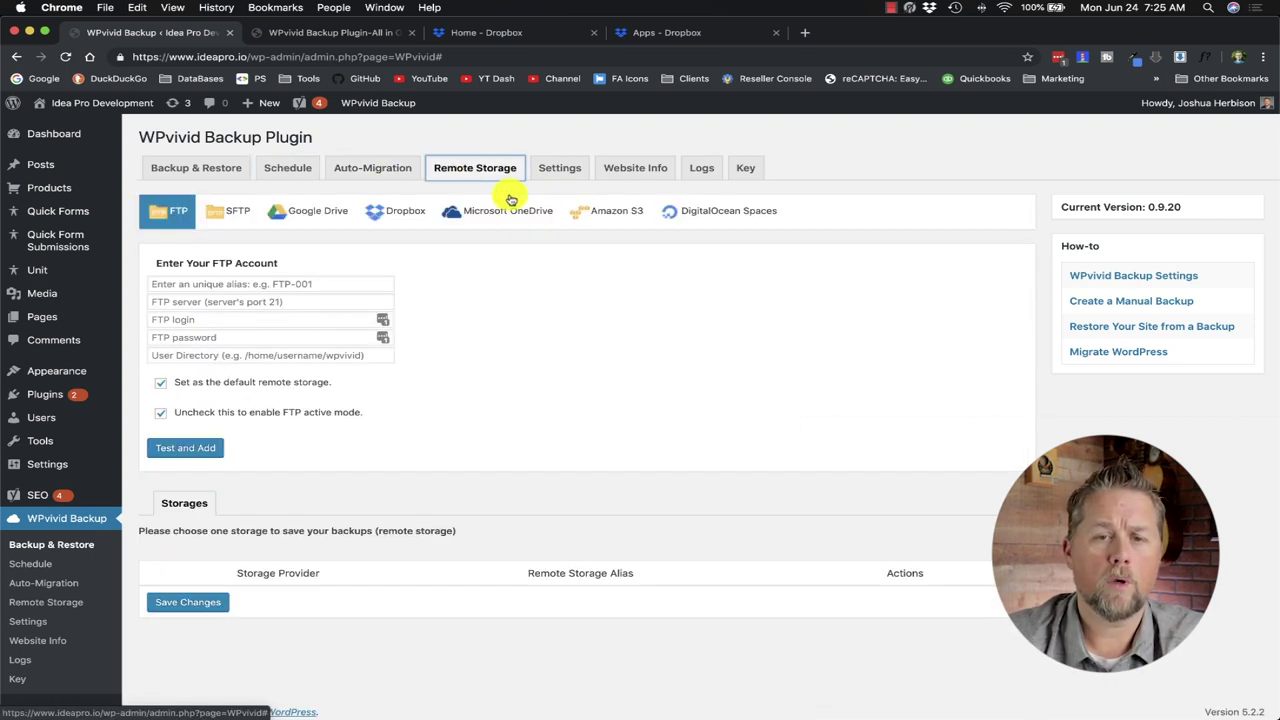
{"action": "left_click", "coordinate": [561, 177]}
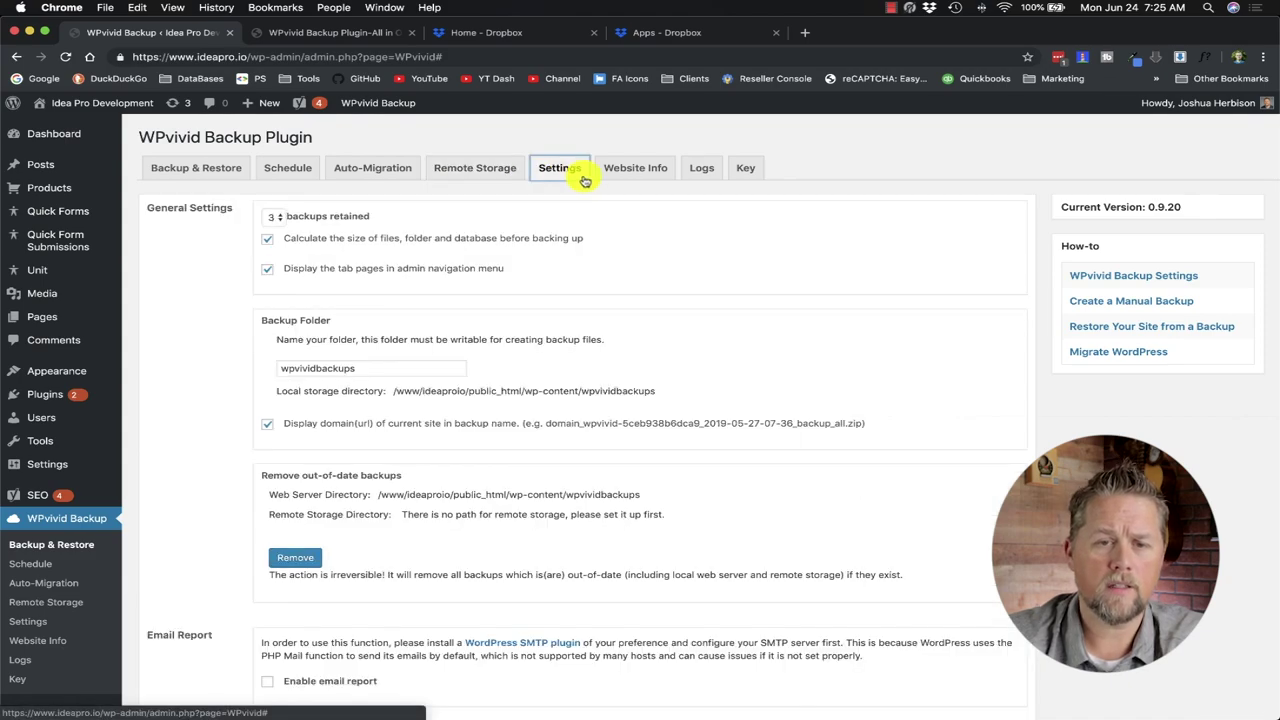
- Examine the backup plugin's website information, including the home URL, active plugins and server values
{"action": "left_click", "coordinate": [665, 178]}
{"action": "scroll", "coordinate": [633, 274], "scroll_direction": "down", "scroll_amount": 8}
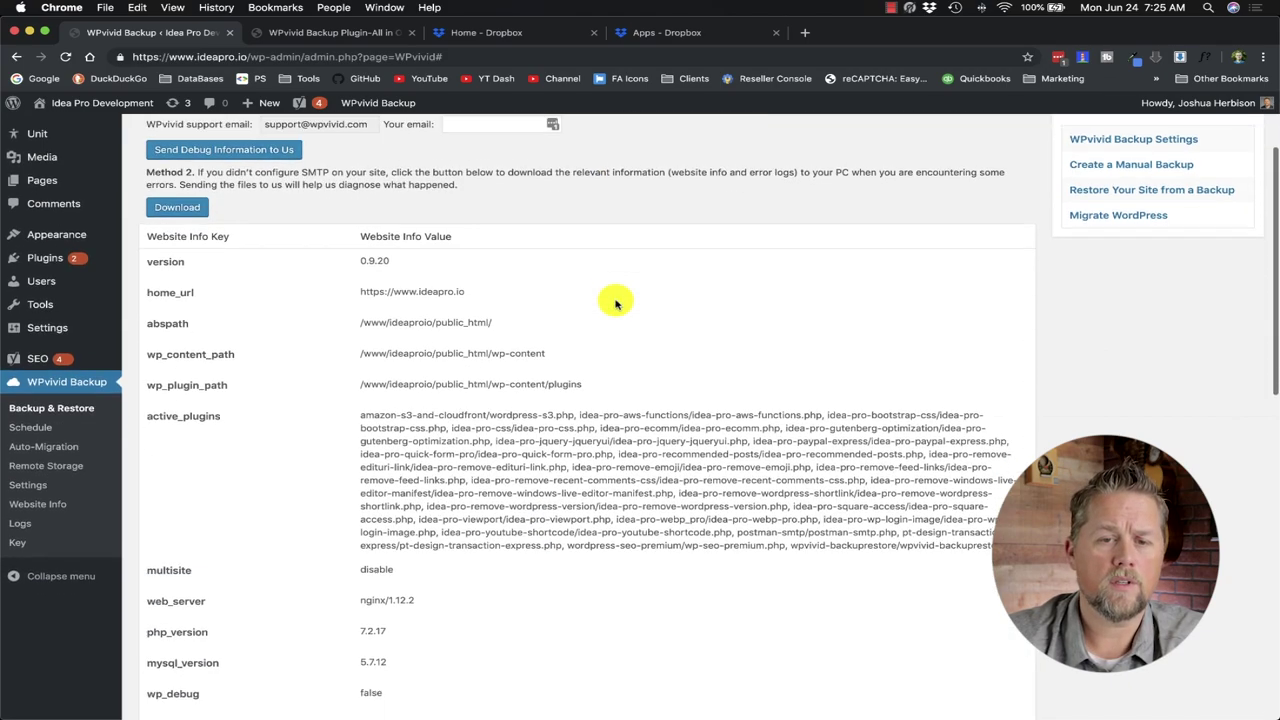
{"action": "scroll", "coordinate": [510, 249], "scroll_direction": "up", "scroll_amount": 4}
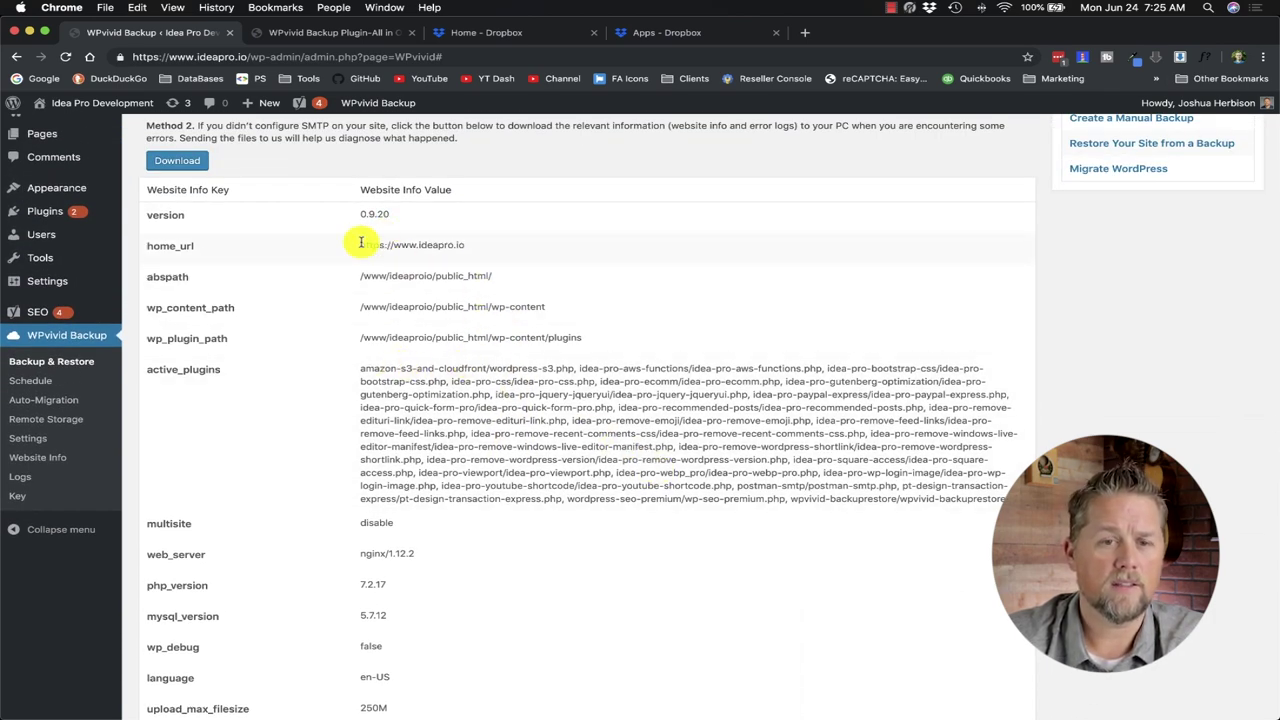
{"action": "left_click_drag", "start_coordinate": [354, 244], "coordinate": [498, 249]}
{"action": "left_click", "coordinate": [427, 276]}
{"action": "scroll", "coordinate": [517, 329], "scroll_direction": "down", "scroll_amount": 12}
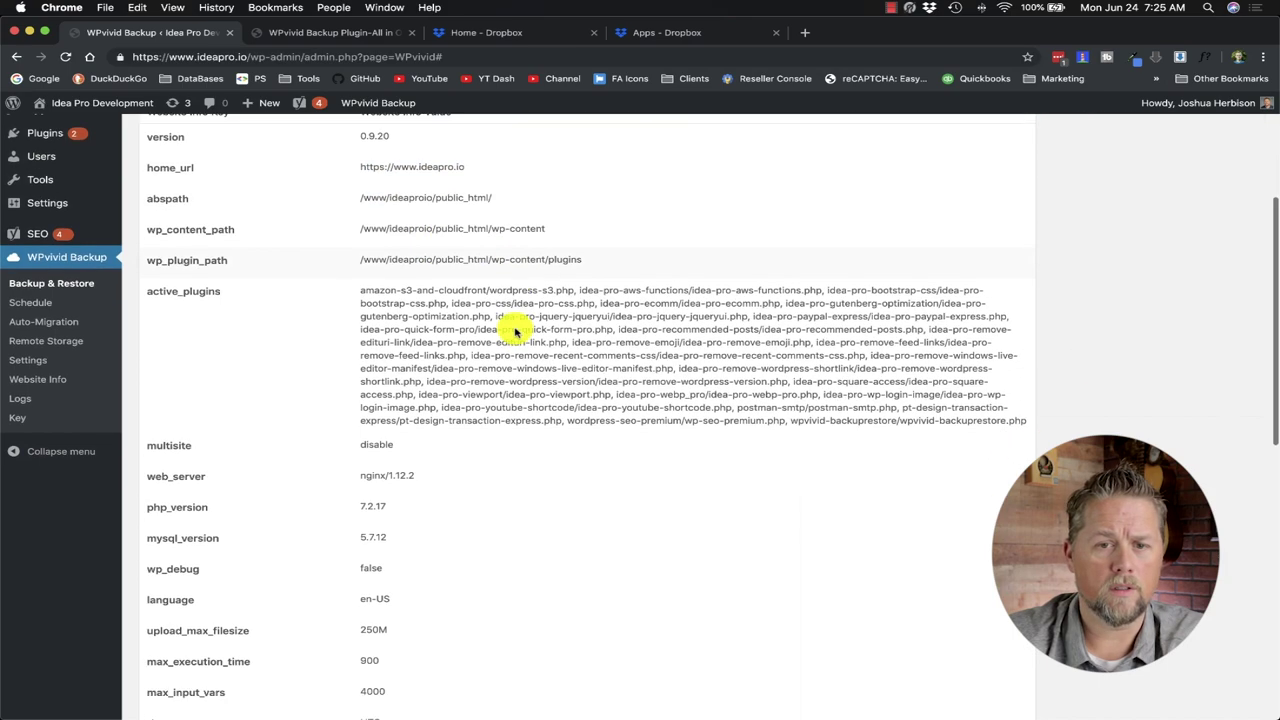
{"action": "scroll", "coordinate": [517, 329], "scroll_direction": "up", "scroll_amount": 4}
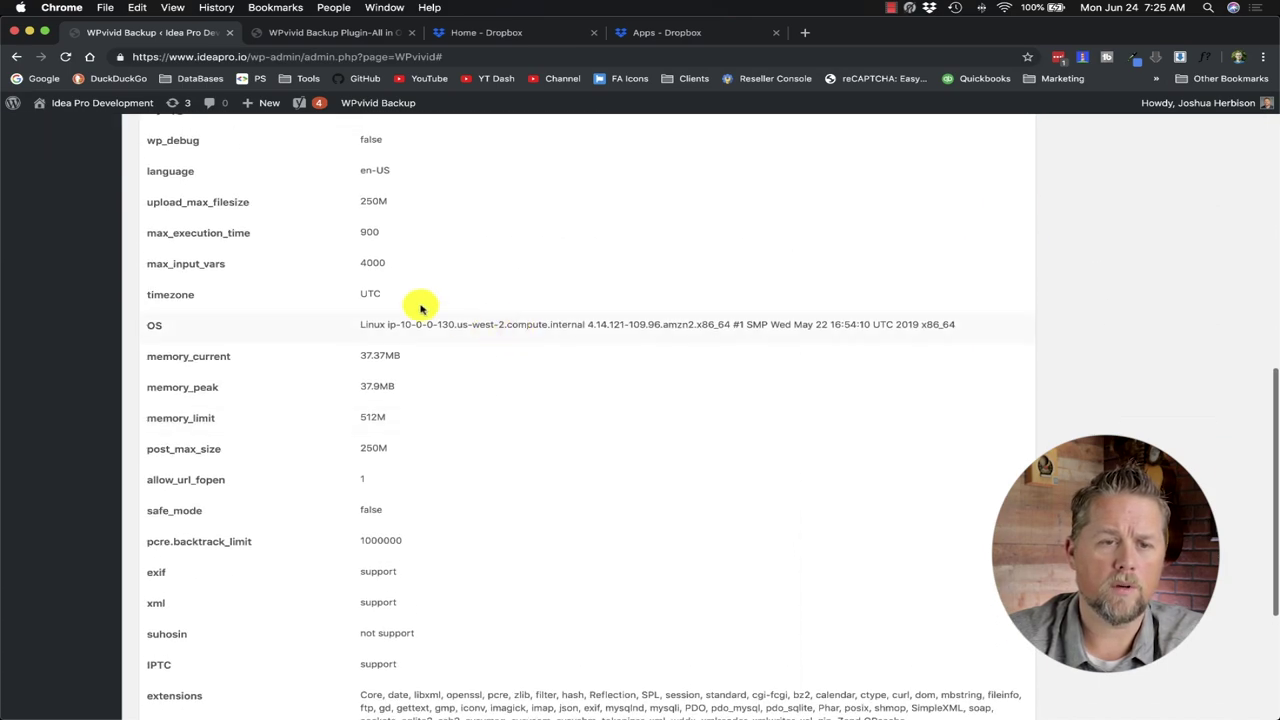
{"action": "scroll", "coordinate": [500, 294], "scroll_direction": "up", "scroll_amount": 11}
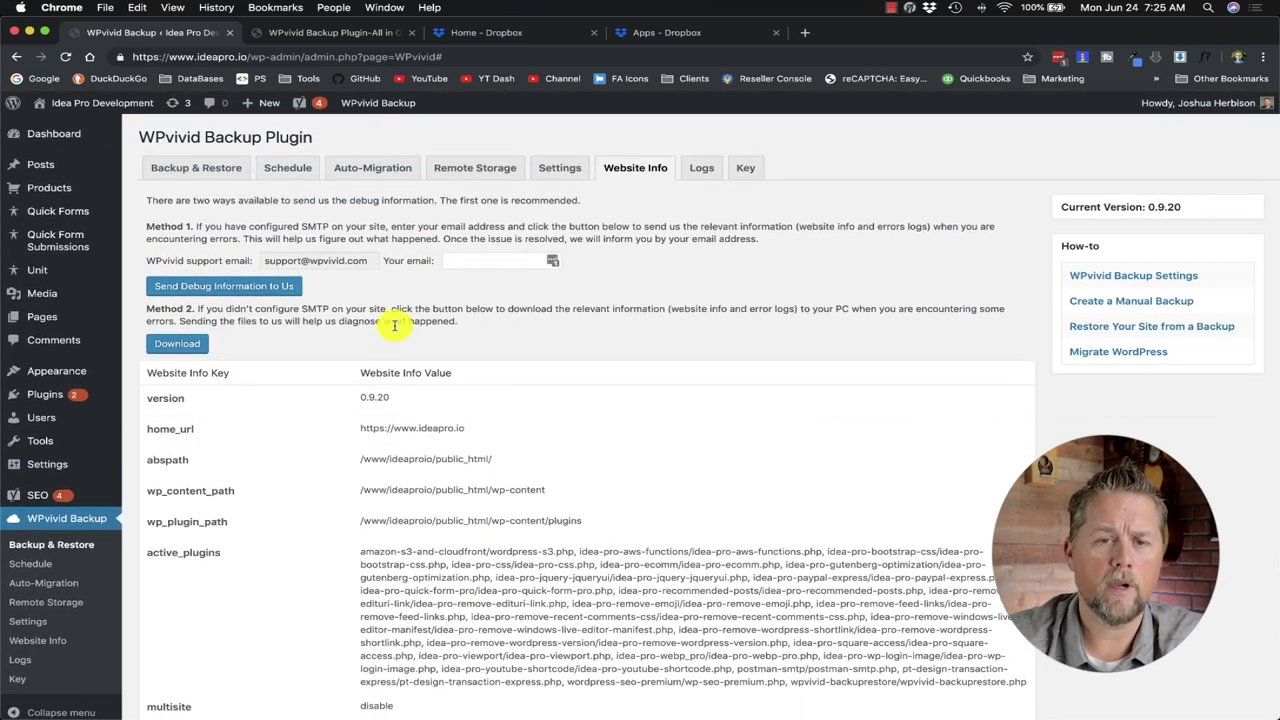
- Look over the backup plugin's logs and revisit its auto-migration and schedule options
{"action": "left_click", "coordinate": [688, 169]}
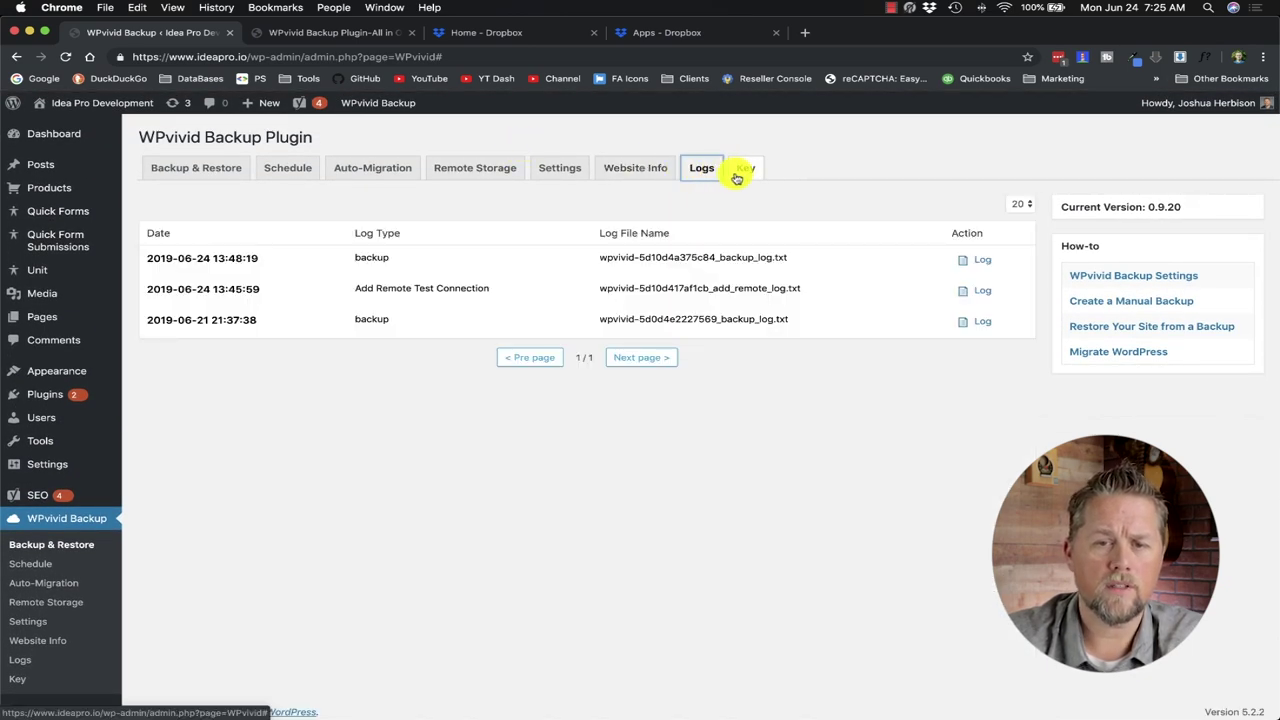
{"action": "left_click", "coordinate": [395, 171]}
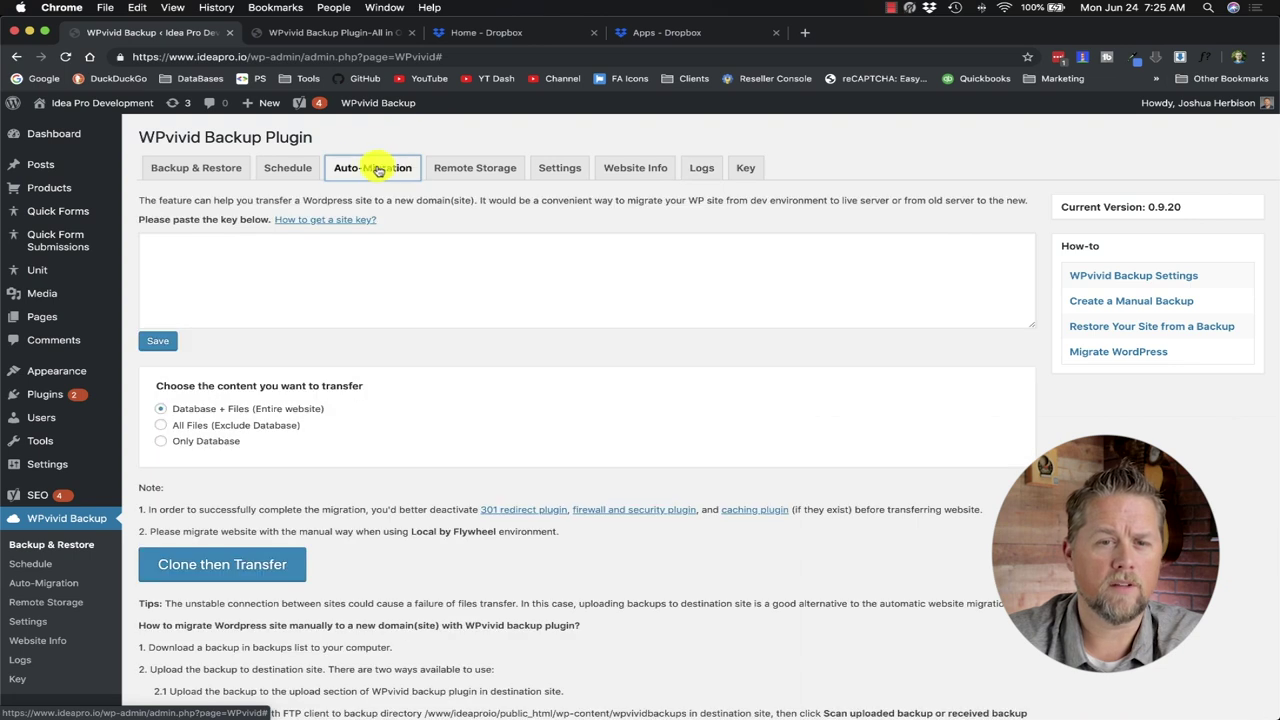
{"action": "left_click", "coordinate": [282, 172]}
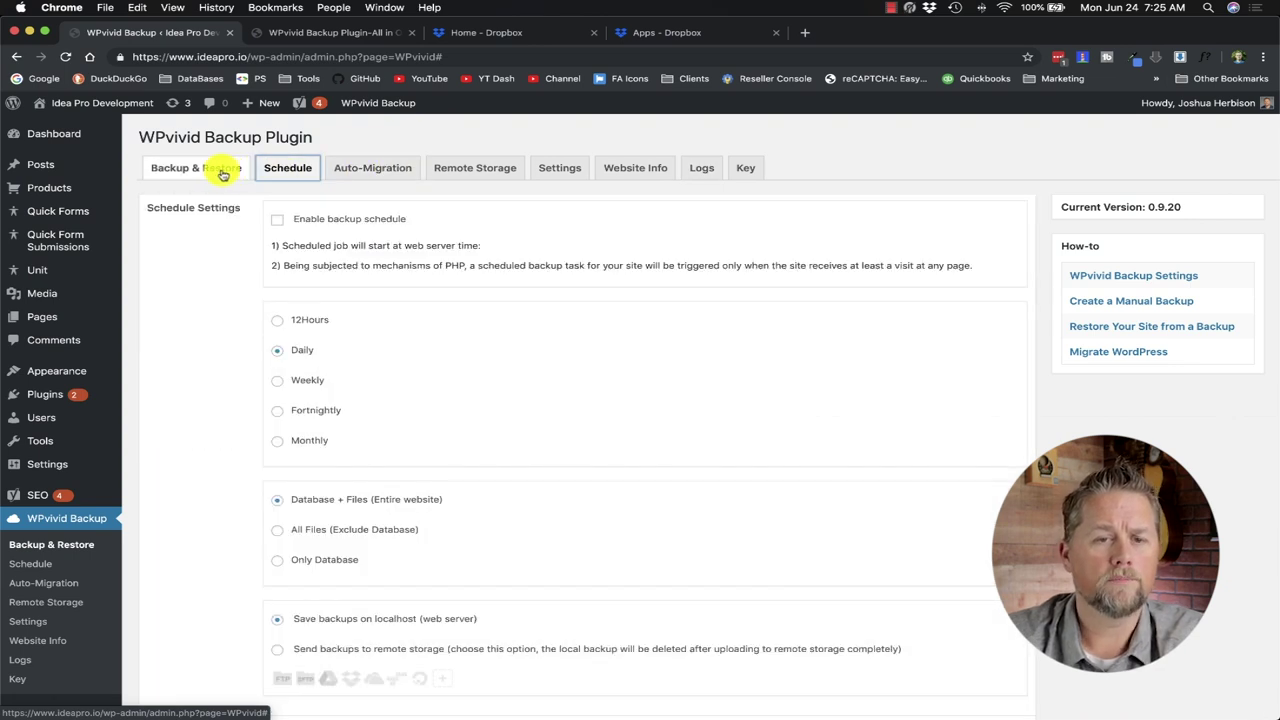
- Run a manual backup of the entire website, database and files, saved to local storage, and check its entry in the backups list
{"action": "left_click", "coordinate": [224, 174]}
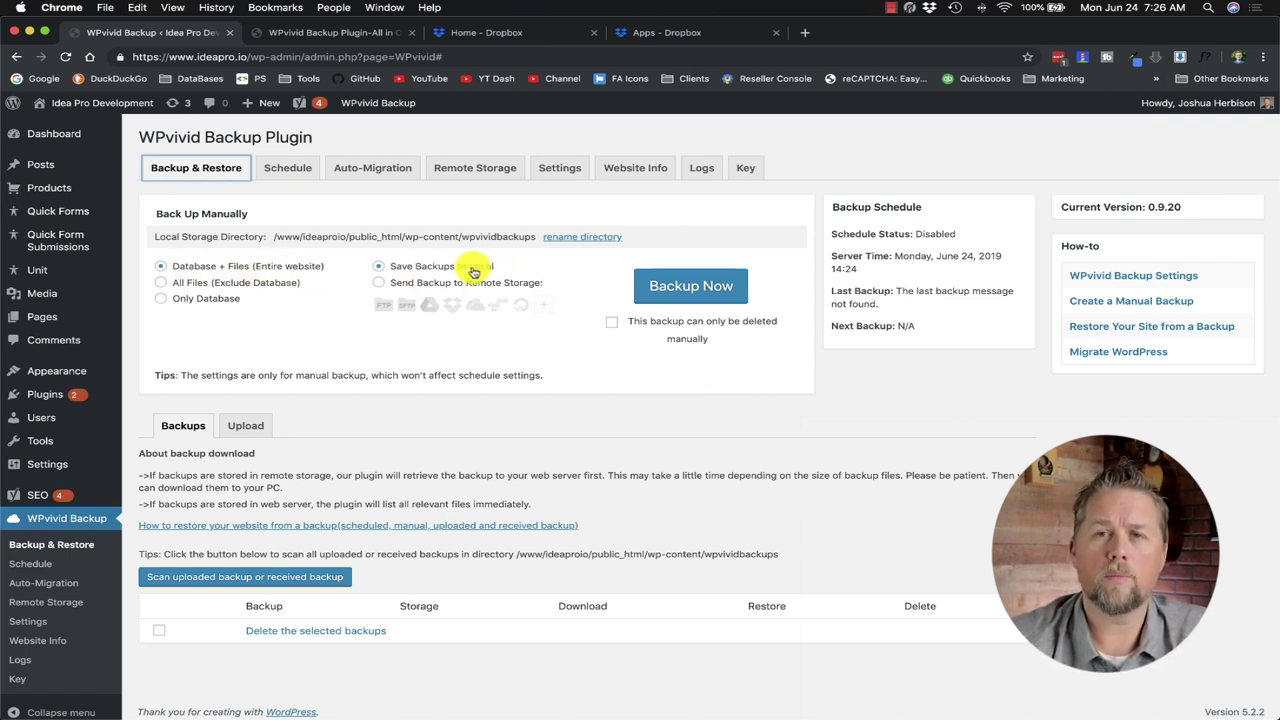
{"action": "left_click", "coordinate": [672, 288]}
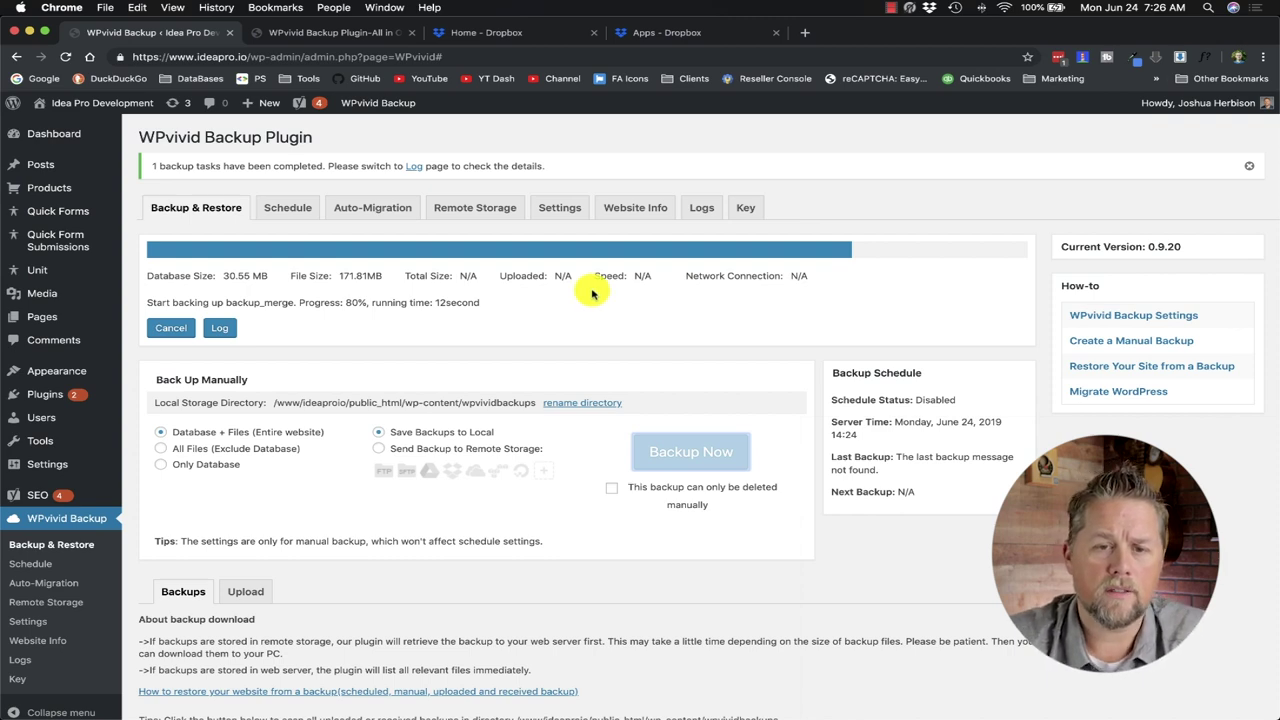
{"action": "scroll", "coordinate": [520, 290], "scroll_direction": "down", "scroll_amount": 2}
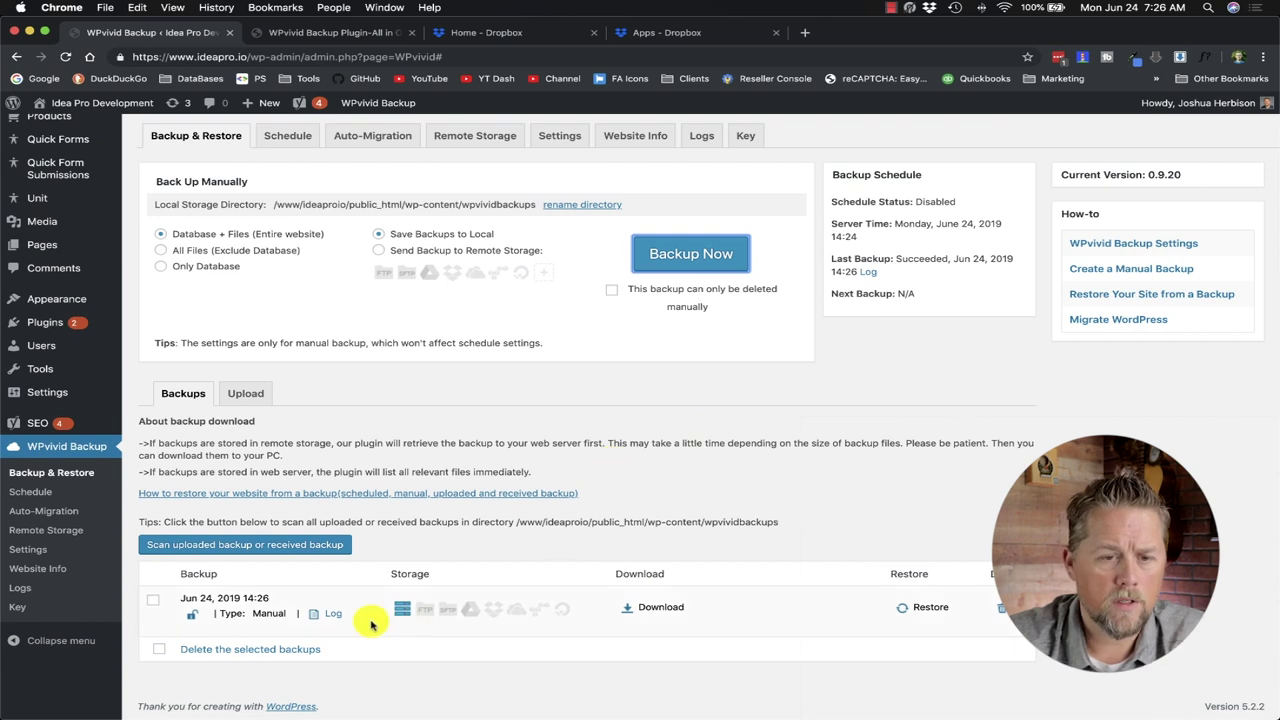
{"action": "left_click_drag", "start_coordinate": [180, 598], "coordinate": [294, 606]}
{"action": "left_click", "coordinate": [269, 600]}
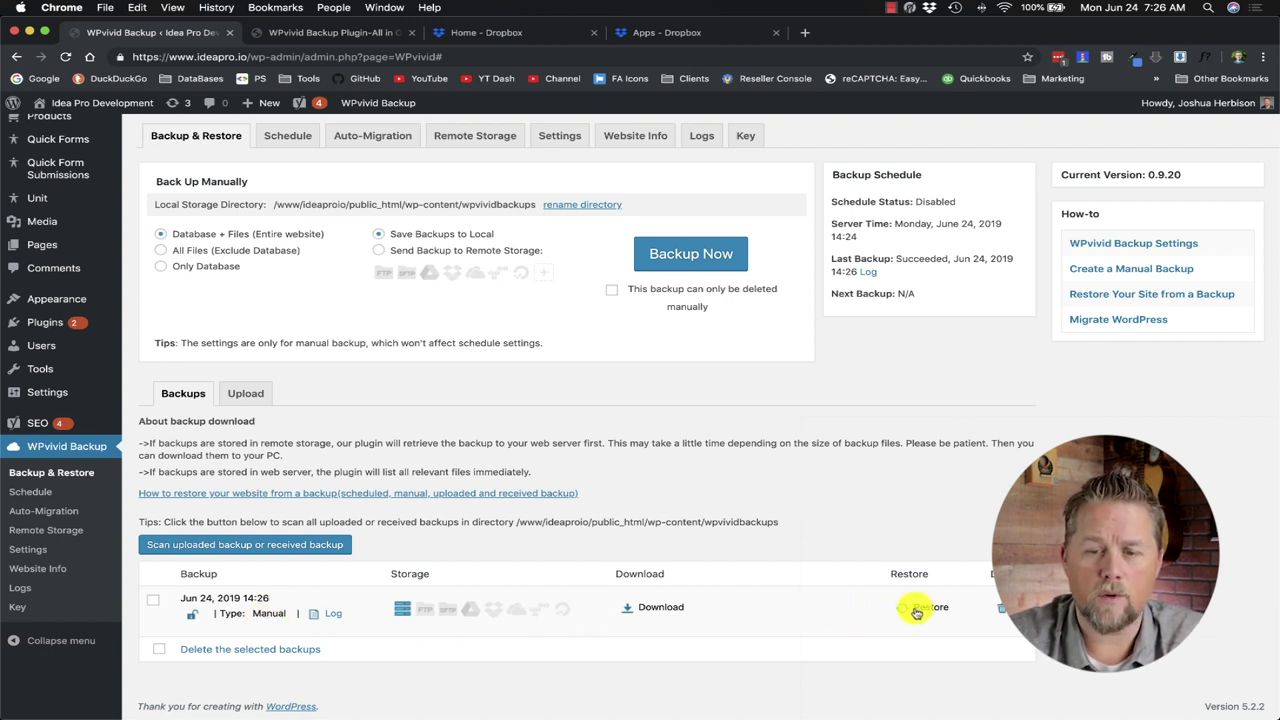
- Download Part01 of the new manual backup to the computer and check its file size
{"action": "left_click", "coordinate": [668, 608]}
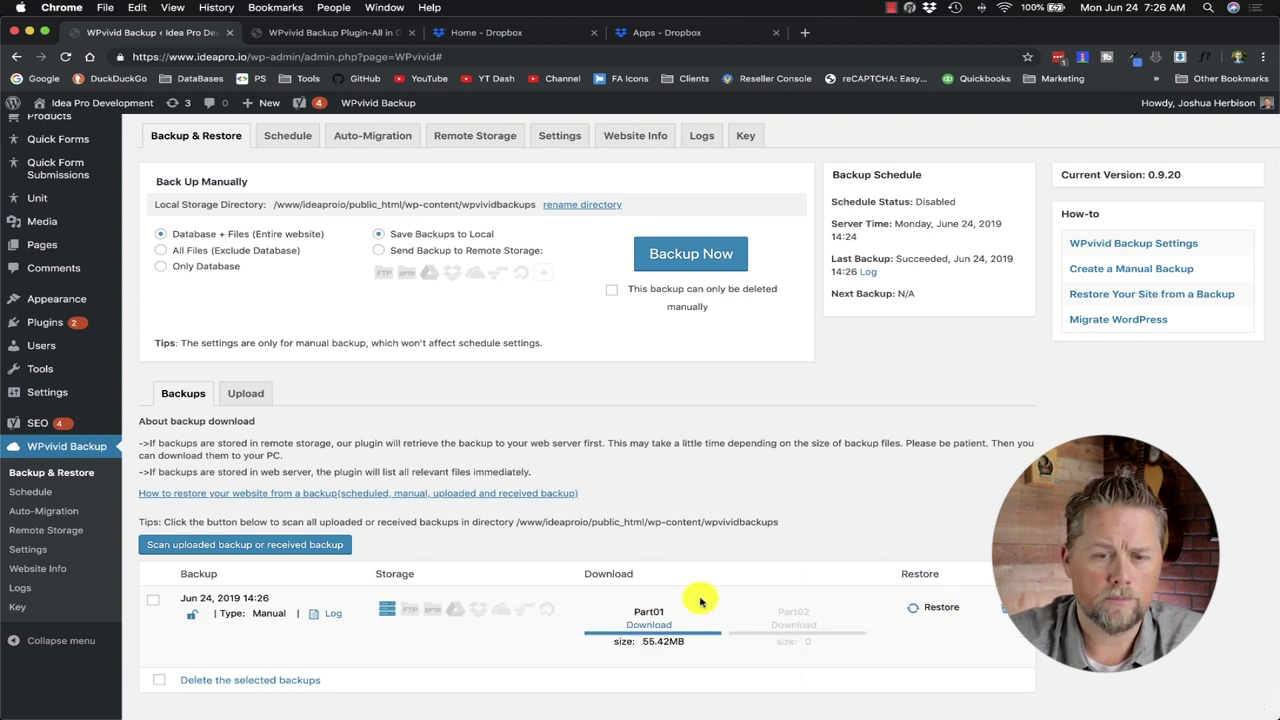
{"action": "left_click", "coordinate": [663, 624]}
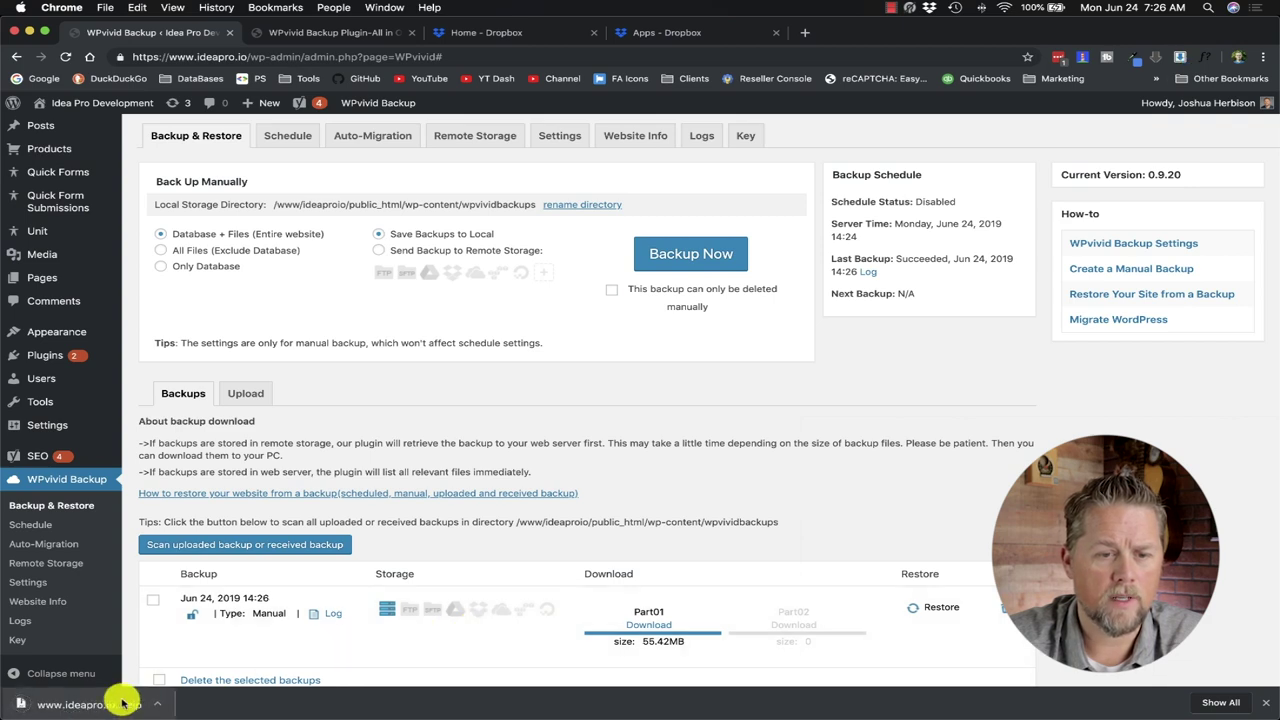
{"action": "left_click", "coordinate": [1265, 706]}
{"action": "scroll", "coordinate": [1265, 690], "scroll_direction": "down", "scroll_amount": 2}
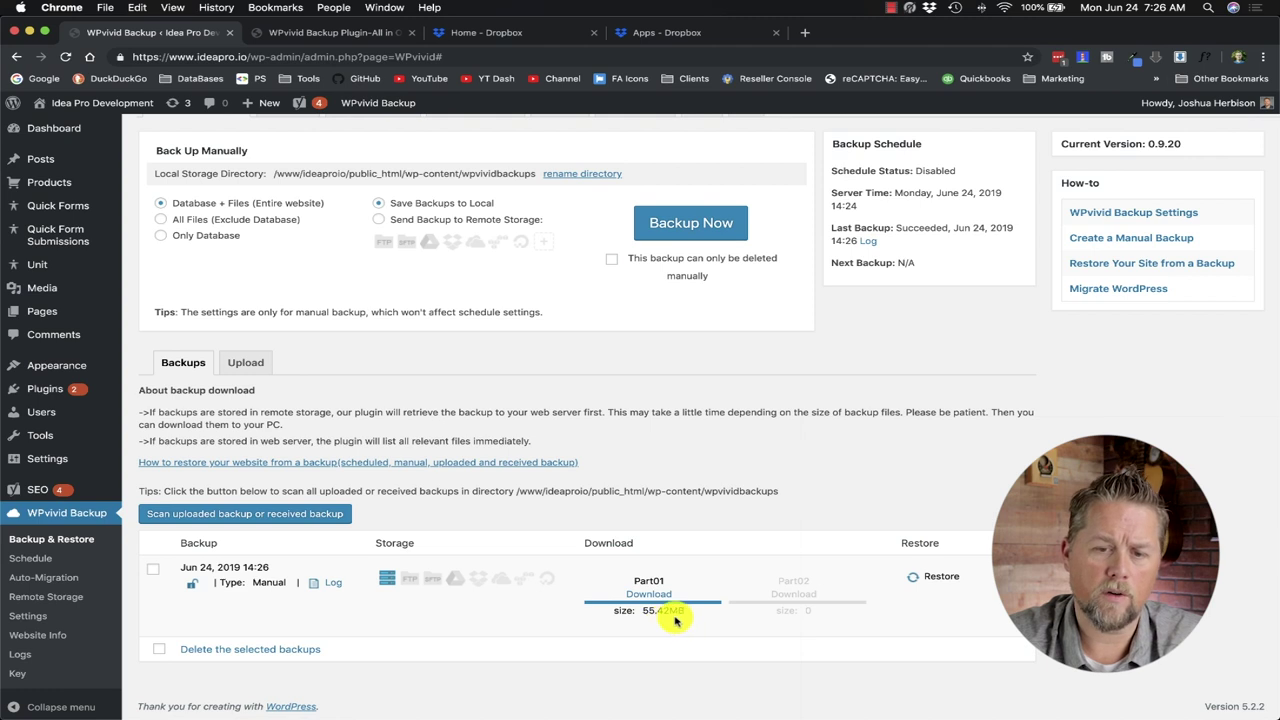
{"action": "left_click_drag", "start_coordinate": [643, 610], "coordinate": [669, 610]}
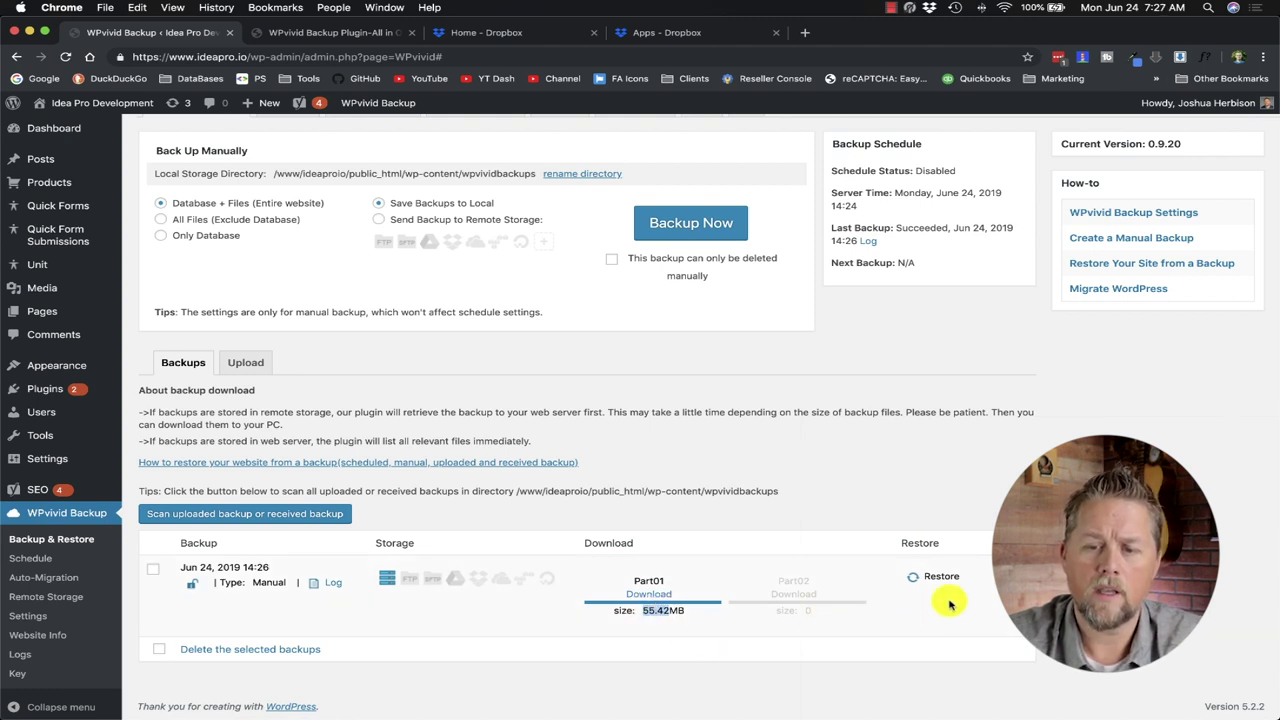
- Permanently delete the manual backup from the backups list
{"action": "left_click", "coordinate": [989, 582]}
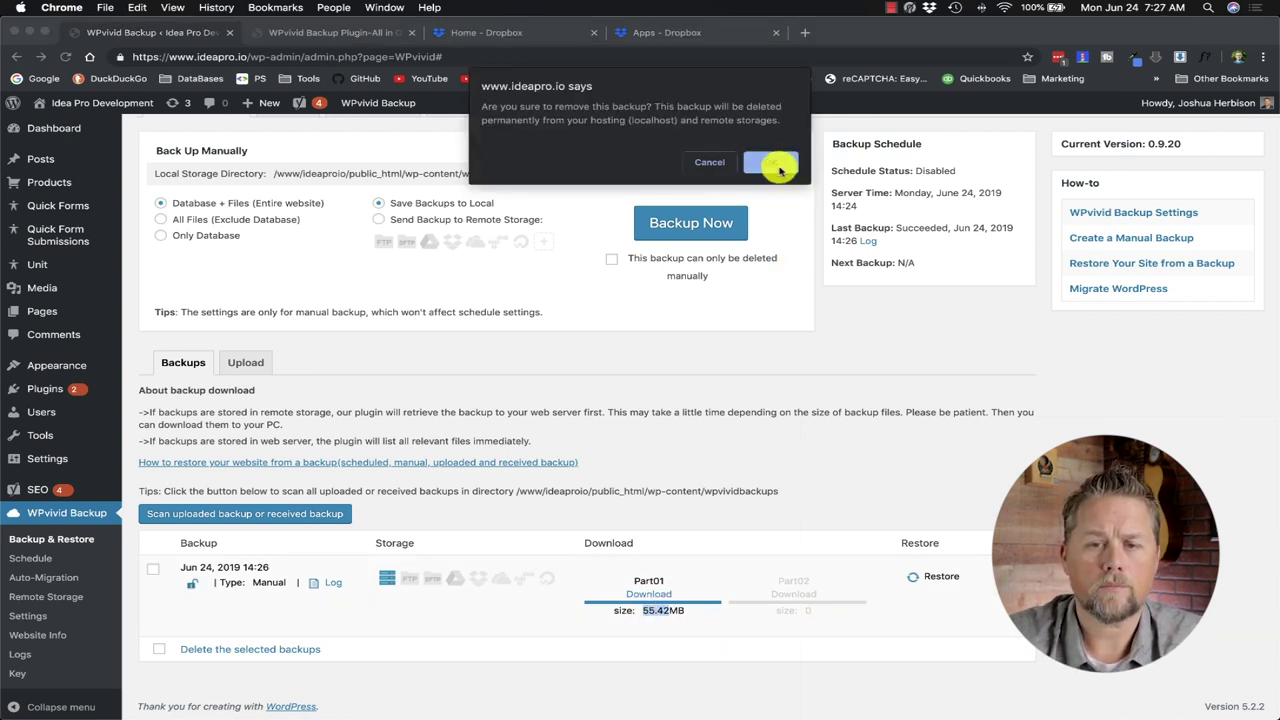
{"action": "left_click", "coordinate": [778, 168]}
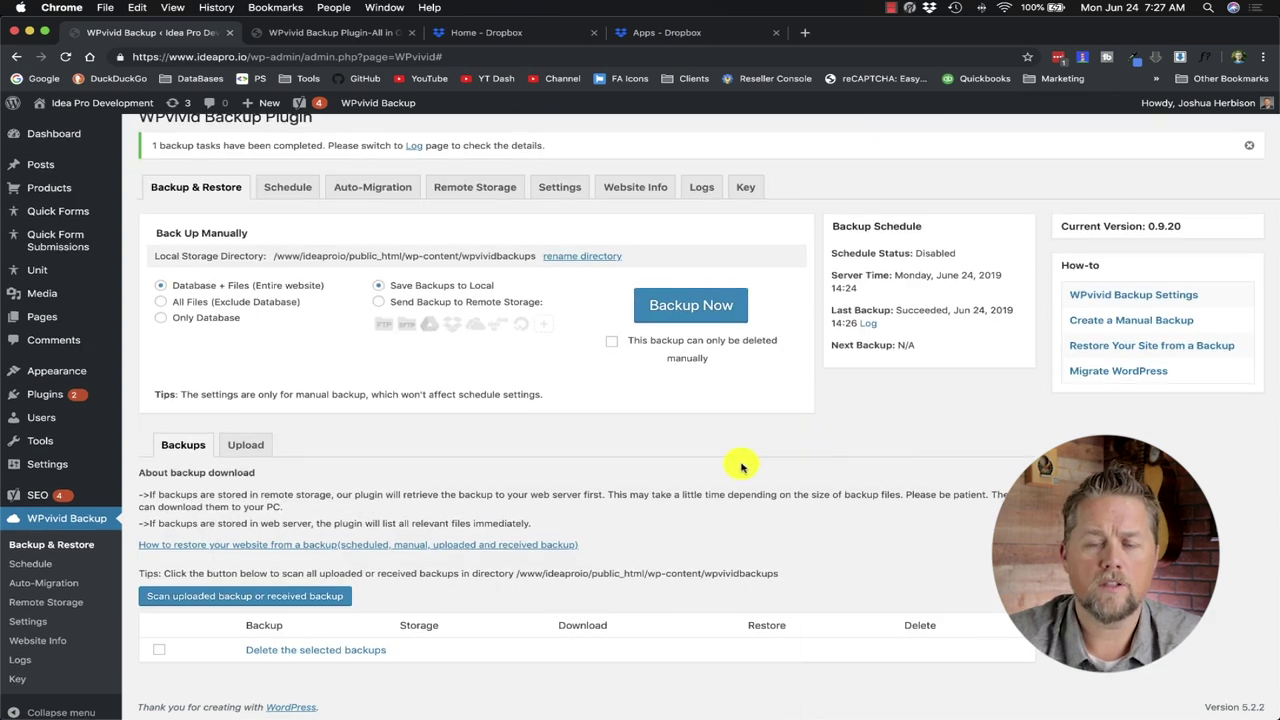
{"action": "scroll", "coordinate": [741, 460], "scroll_direction": "up", "scroll_amount": 1}
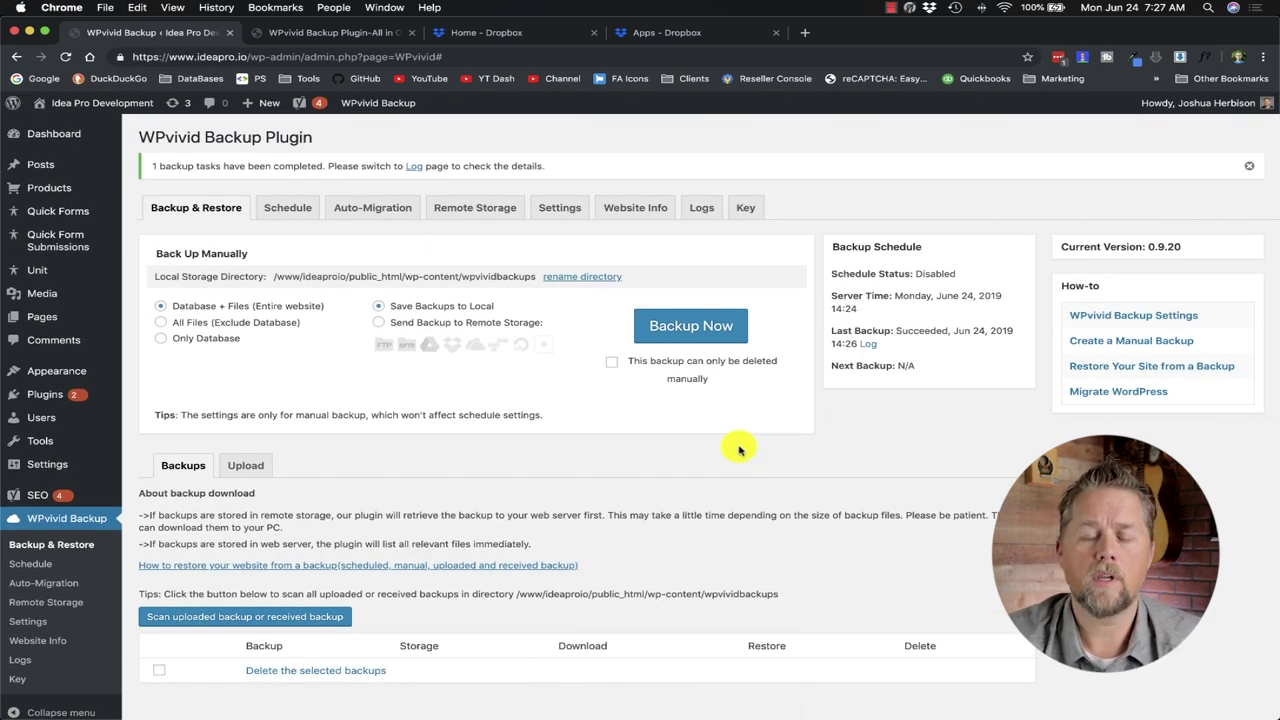
- Set up Dropbox as a remote storage with the alias ideaproio-auto-backup and start its authentication
{"action": "left_click", "coordinate": [476, 212]}
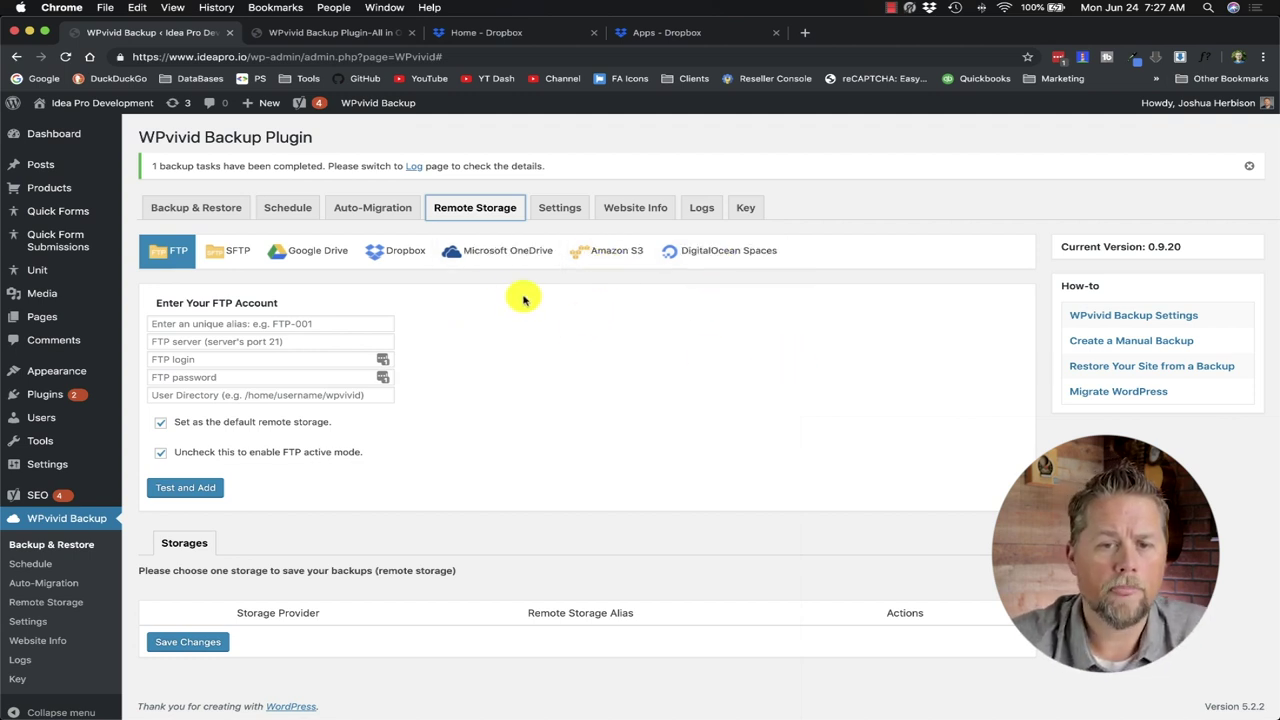
{"action": "left_click", "coordinate": [400, 261]}
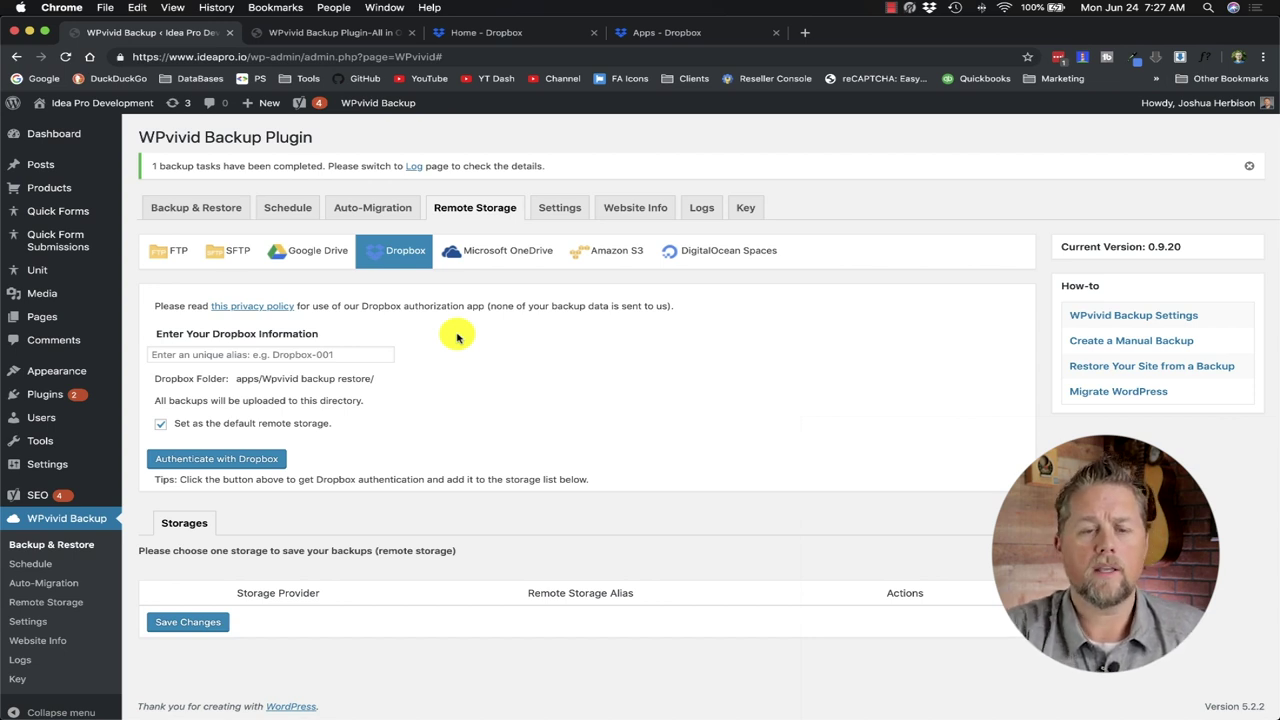
{"action": "left_click", "coordinate": [262, 354]}
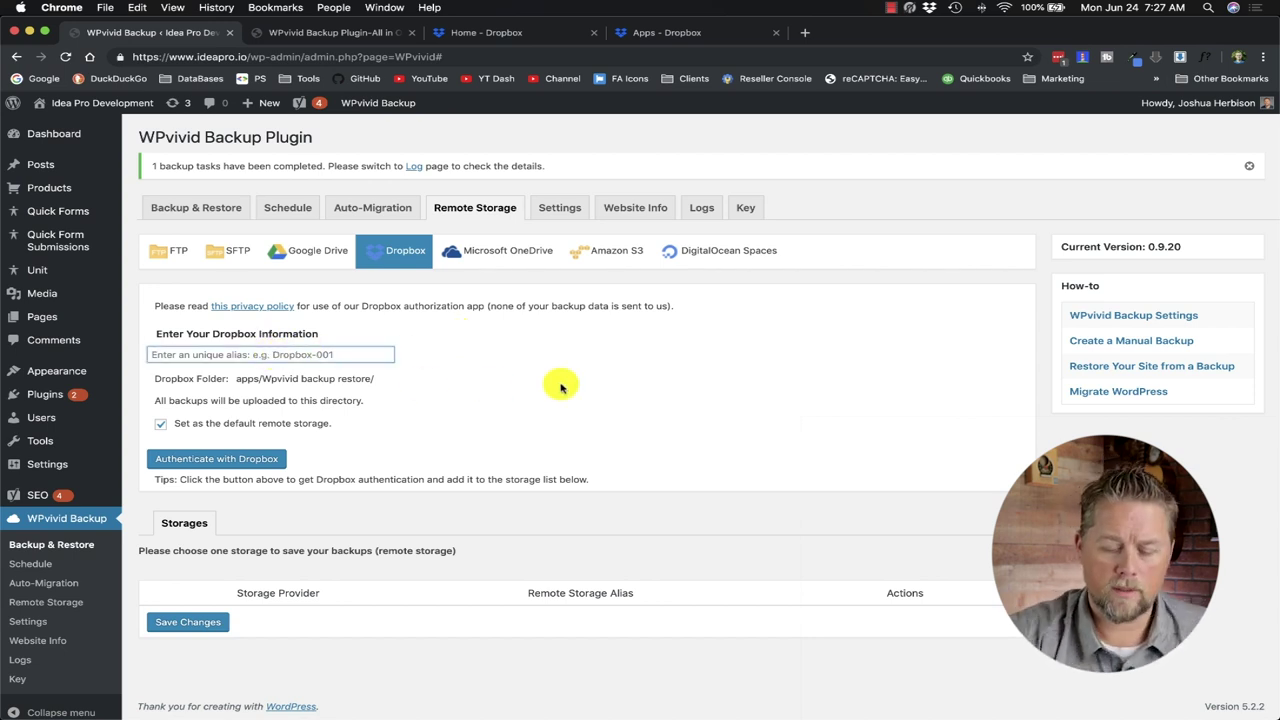
{"action": "type", "text": "ideaproio-auto-backup"}
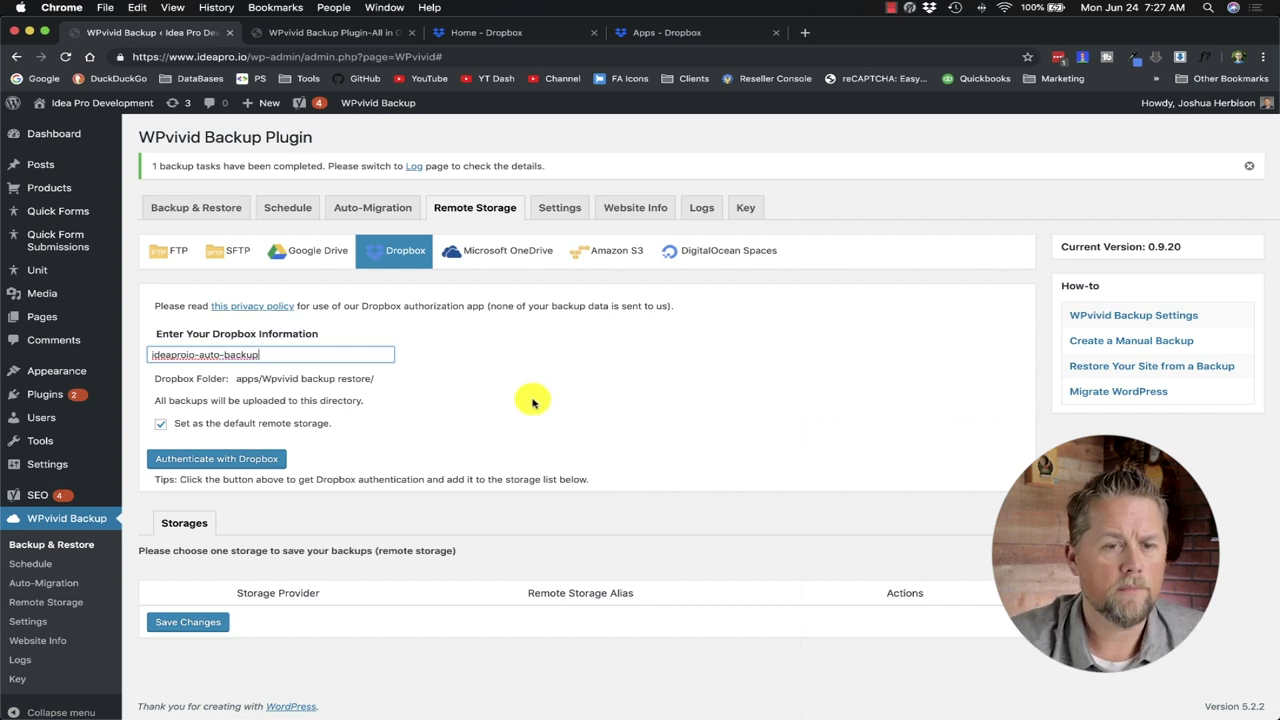
{"action": "left_click", "coordinate": [224, 460]}
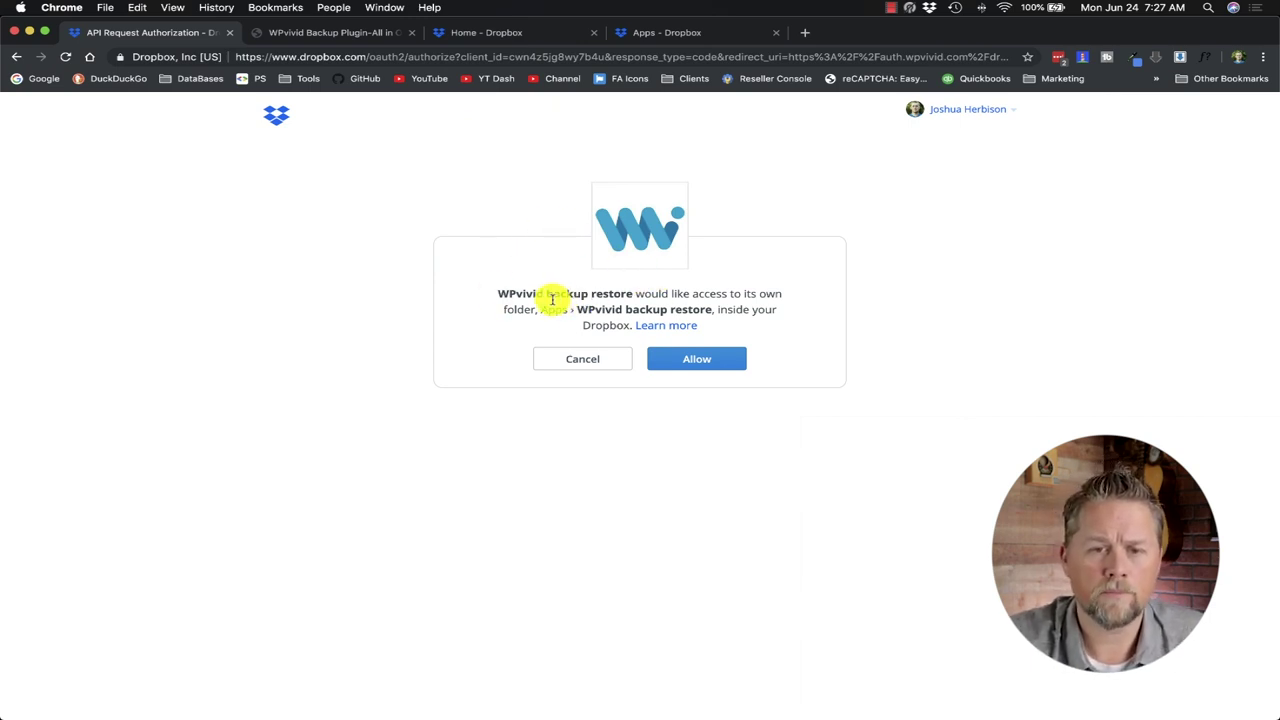
- Review the requested folder access and allow WPvivid backup restore to use its own Apps folder inside Dropbox
{"action": "left_click_drag", "start_coordinate": [498, 293], "coordinate": [633, 293]}
{"action": "left_click", "coordinate": [797, 296]}
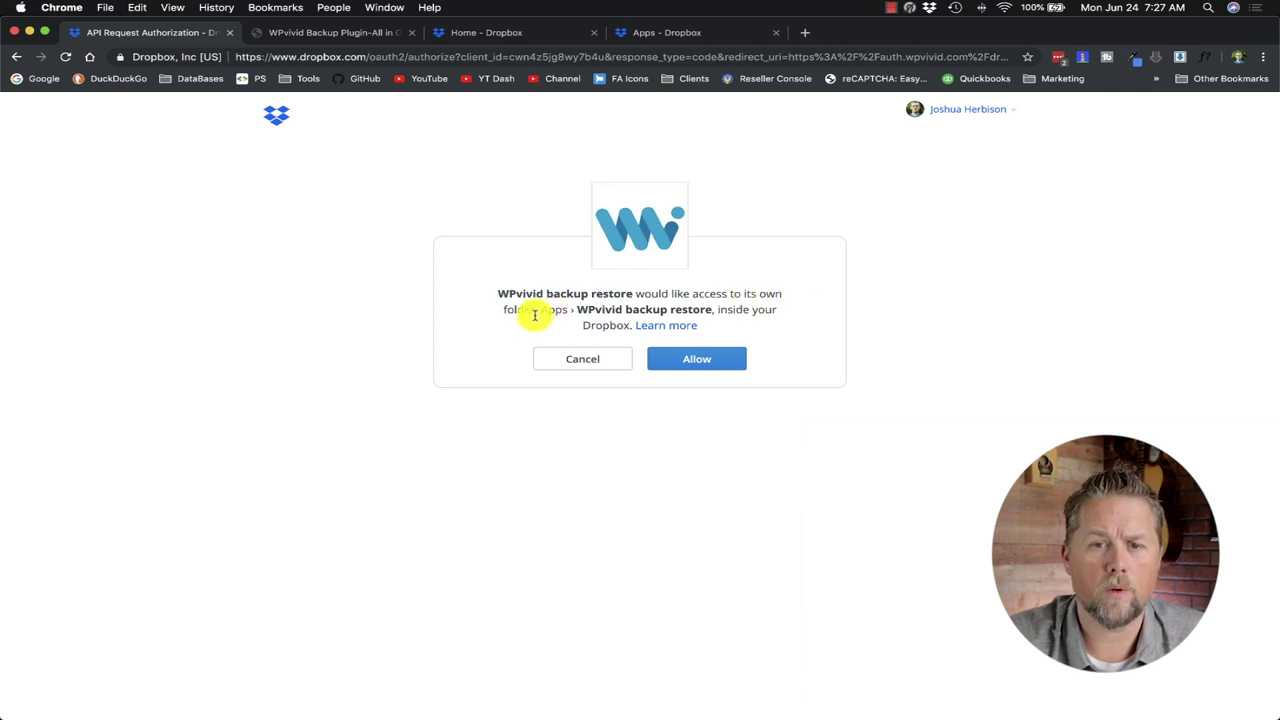
{"action": "left_click_drag", "start_coordinate": [578, 309], "coordinate": [712, 309]}
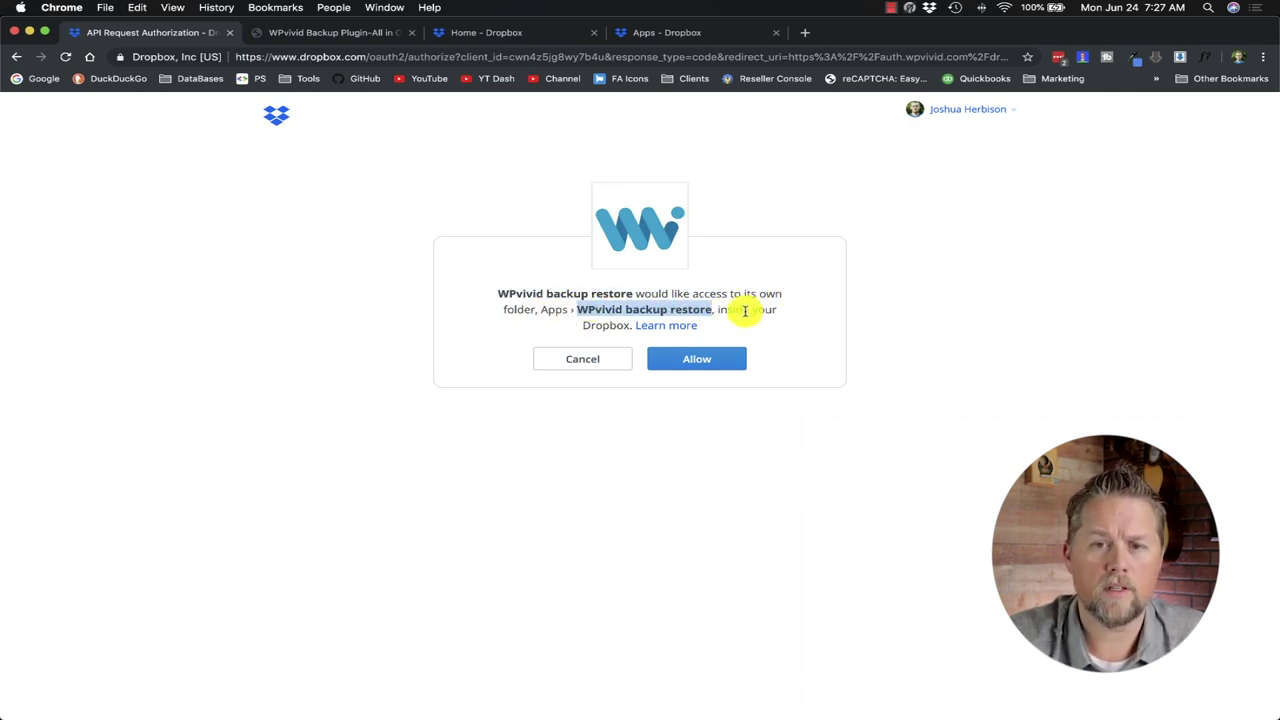
{"action": "left_click", "coordinate": [560, 310]}
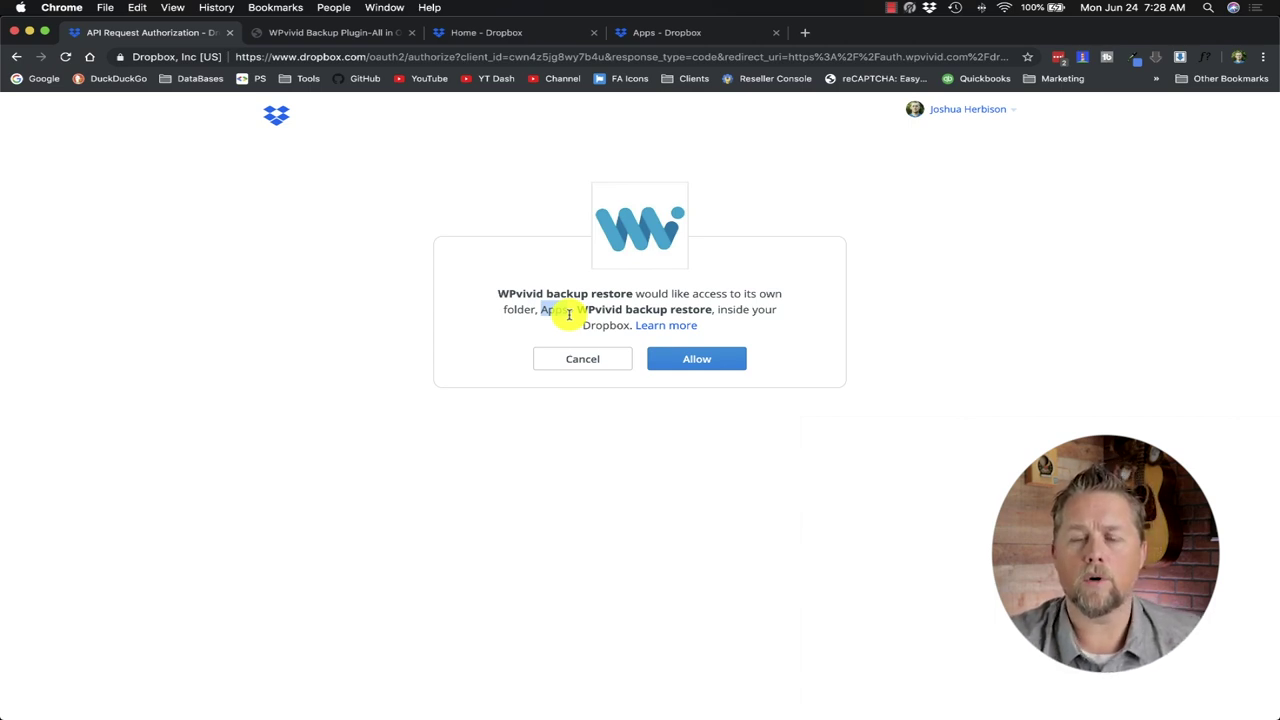
{"action": "left_click", "coordinate": [701, 361]}
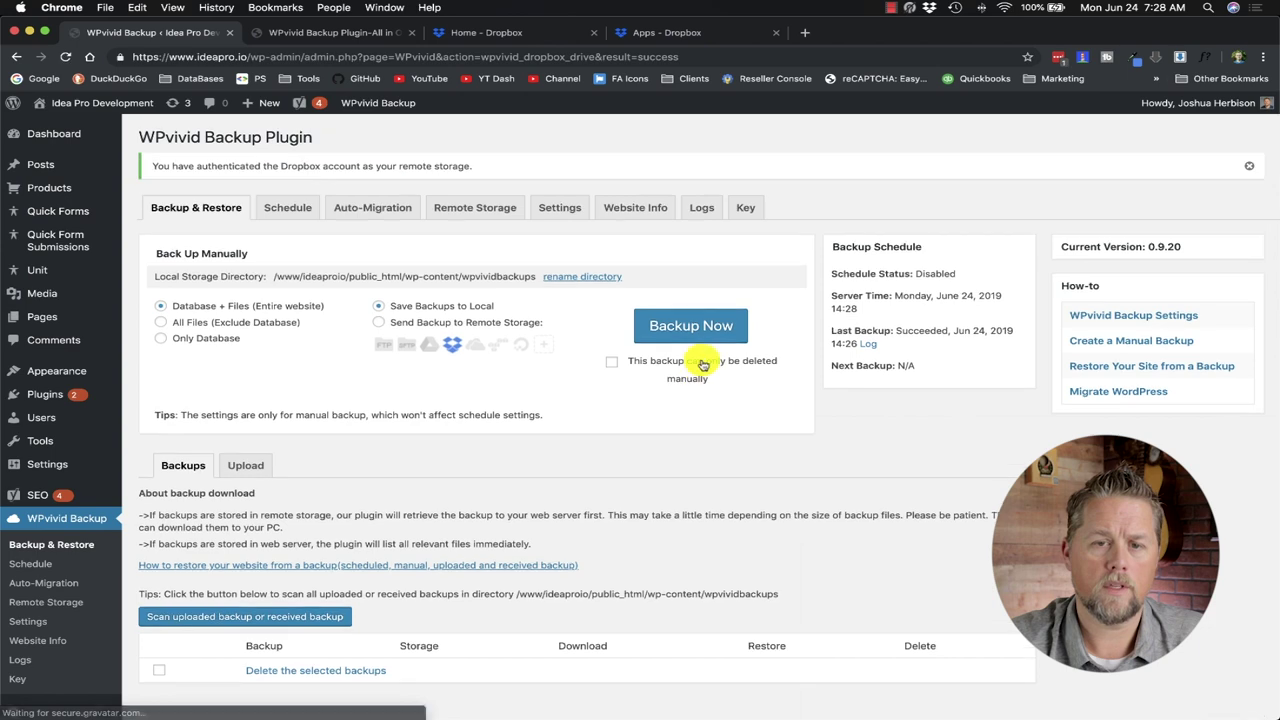
- Check the Dropbox entry in the backup plugin's list of remote storages
{"action": "left_click", "coordinate": [500, 222]}
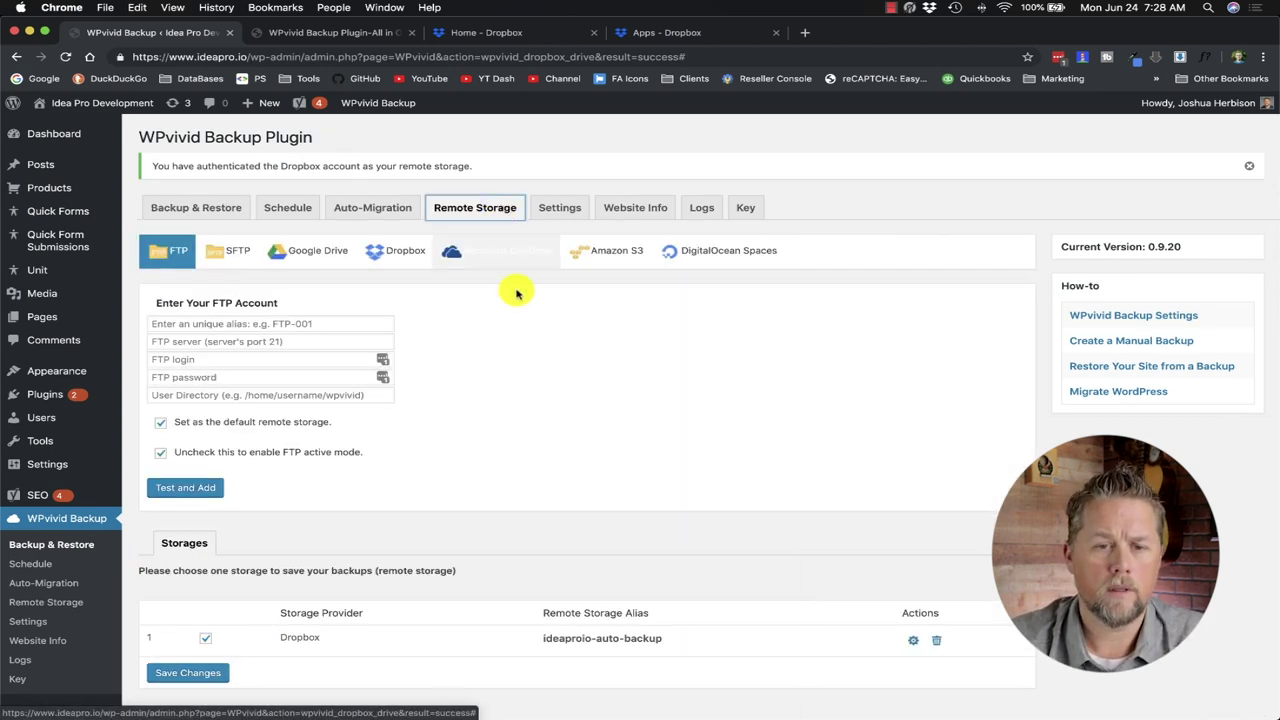
{"action": "scroll", "coordinate": [580, 371], "scroll_direction": "down", "scroll_amount": 1}
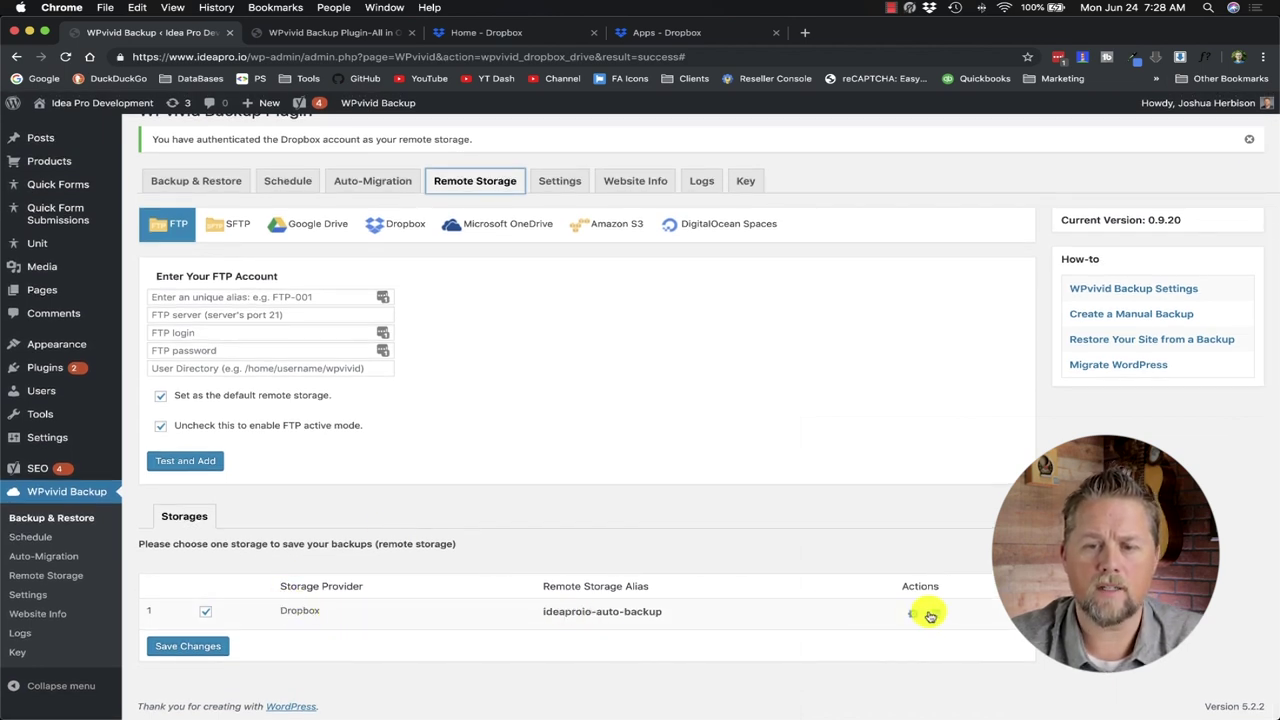
{"action": "left_click", "coordinate": [618, 520]}
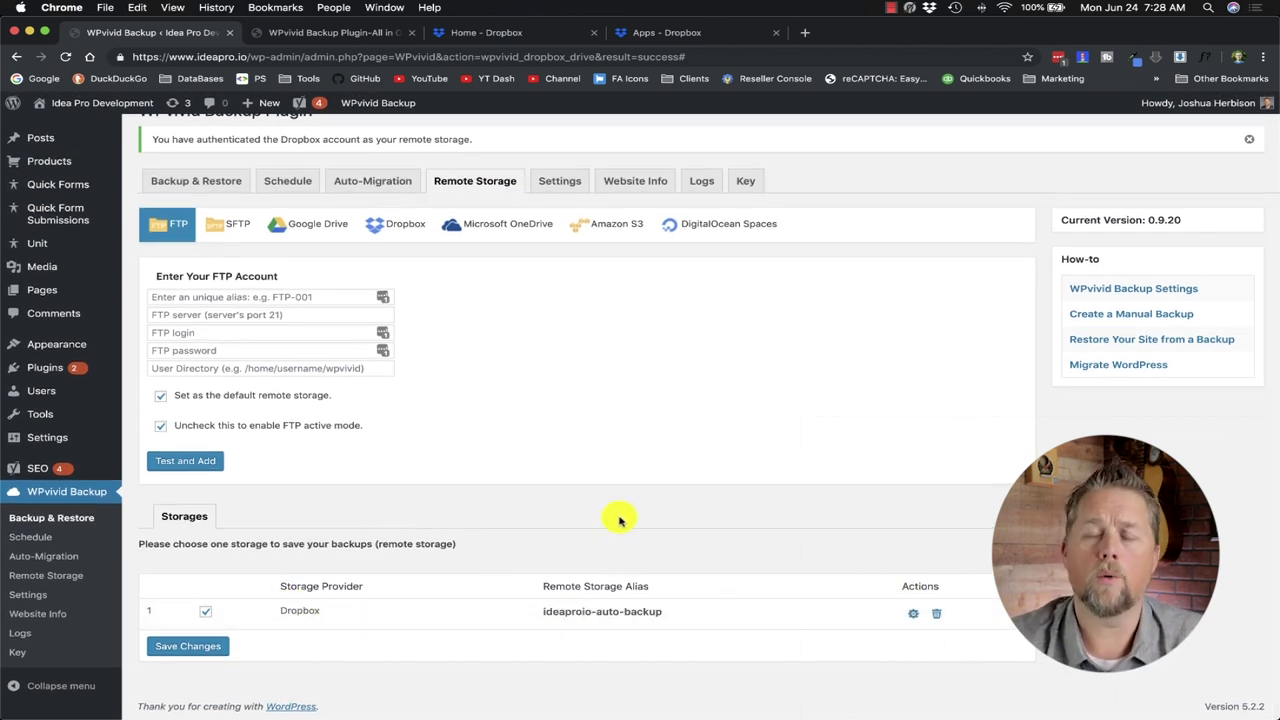
{"action": "scroll", "coordinate": [618, 520], "scroll_direction": "up", "scroll_amount": 1}
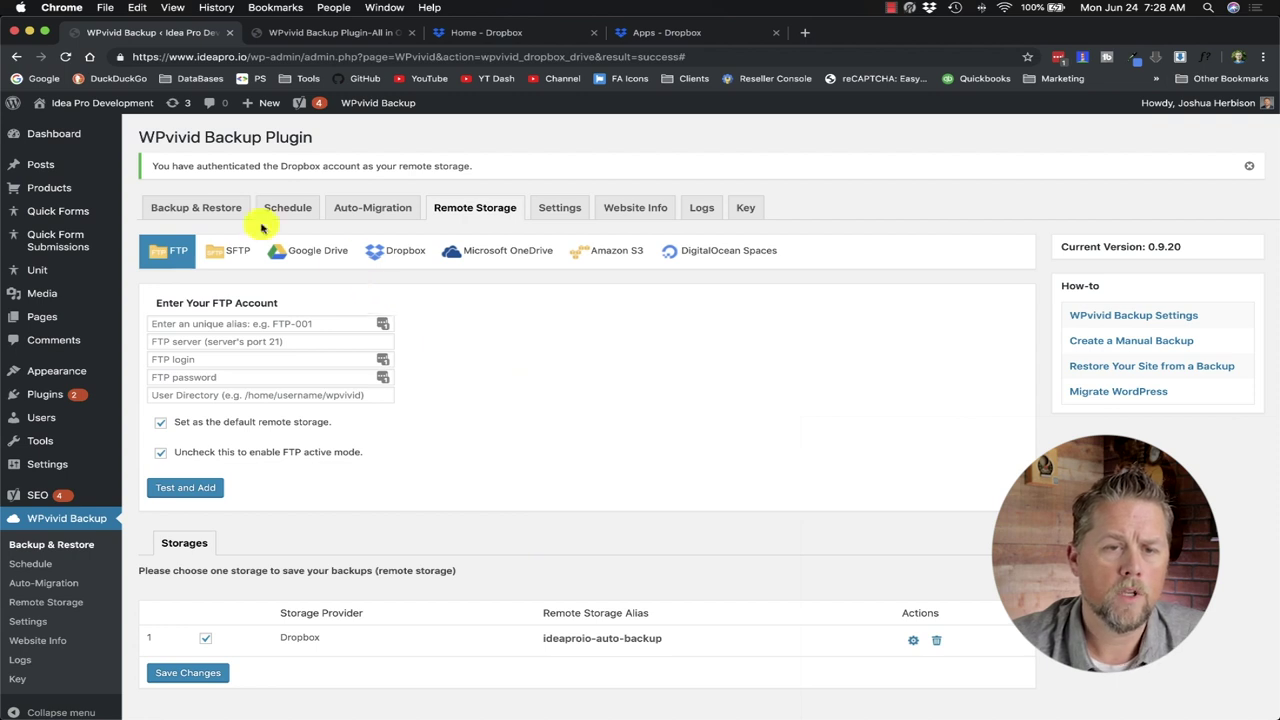
- Run a manual backup of the entire website, database and files, sent to the Dropbox remote storage, and follow its progress to completion
{"action": "left_click", "coordinate": [222, 218]}
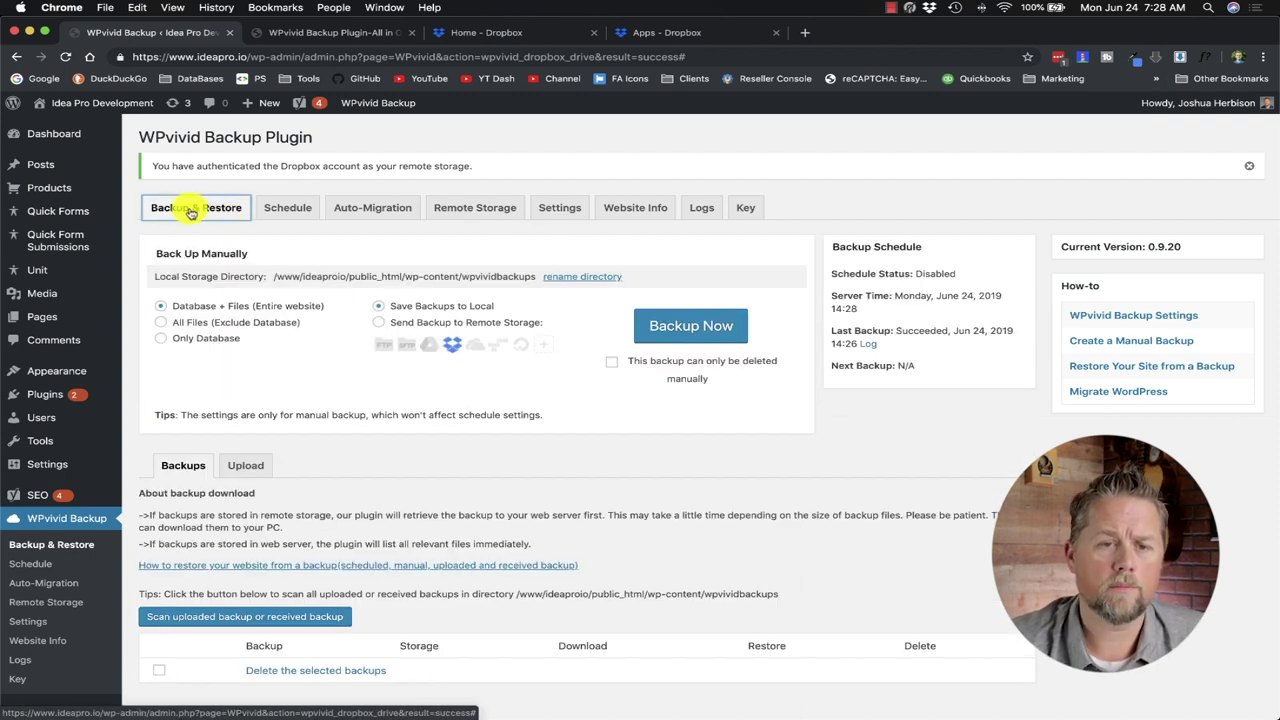
{"action": "left_click", "coordinate": [379, 322]}
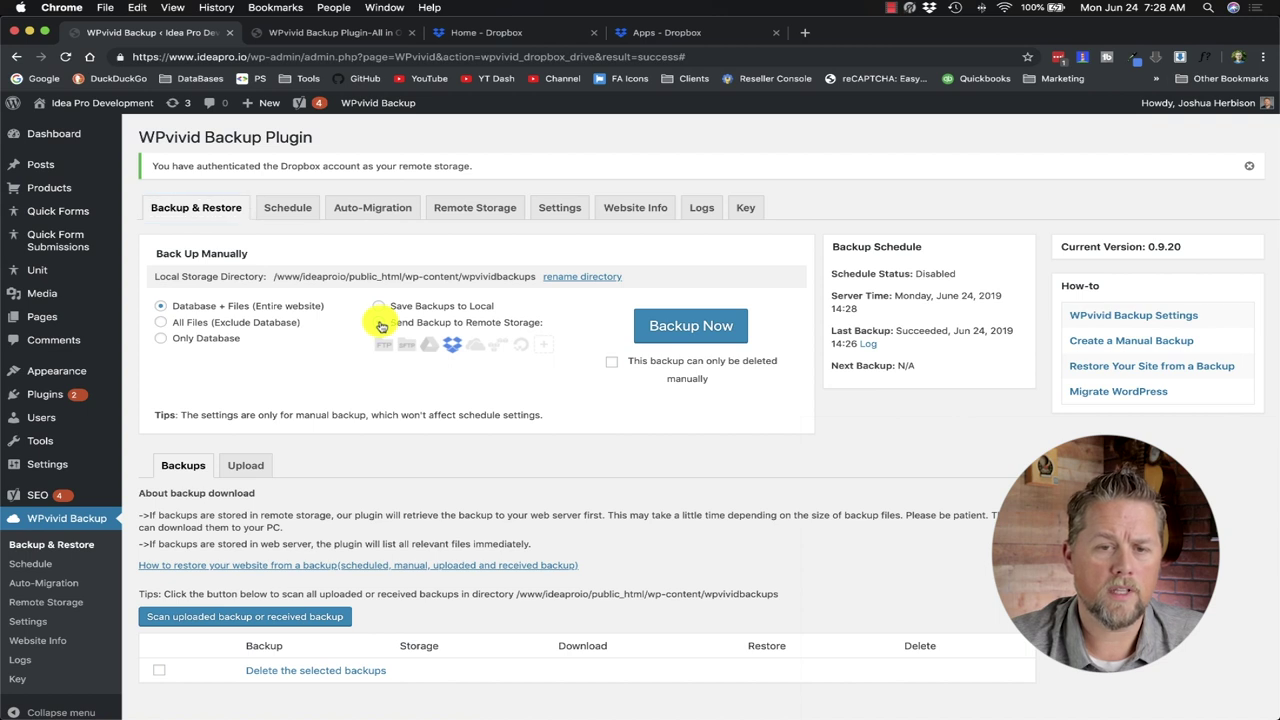
{"action": "left_click", "coordinate": [455, 346]}
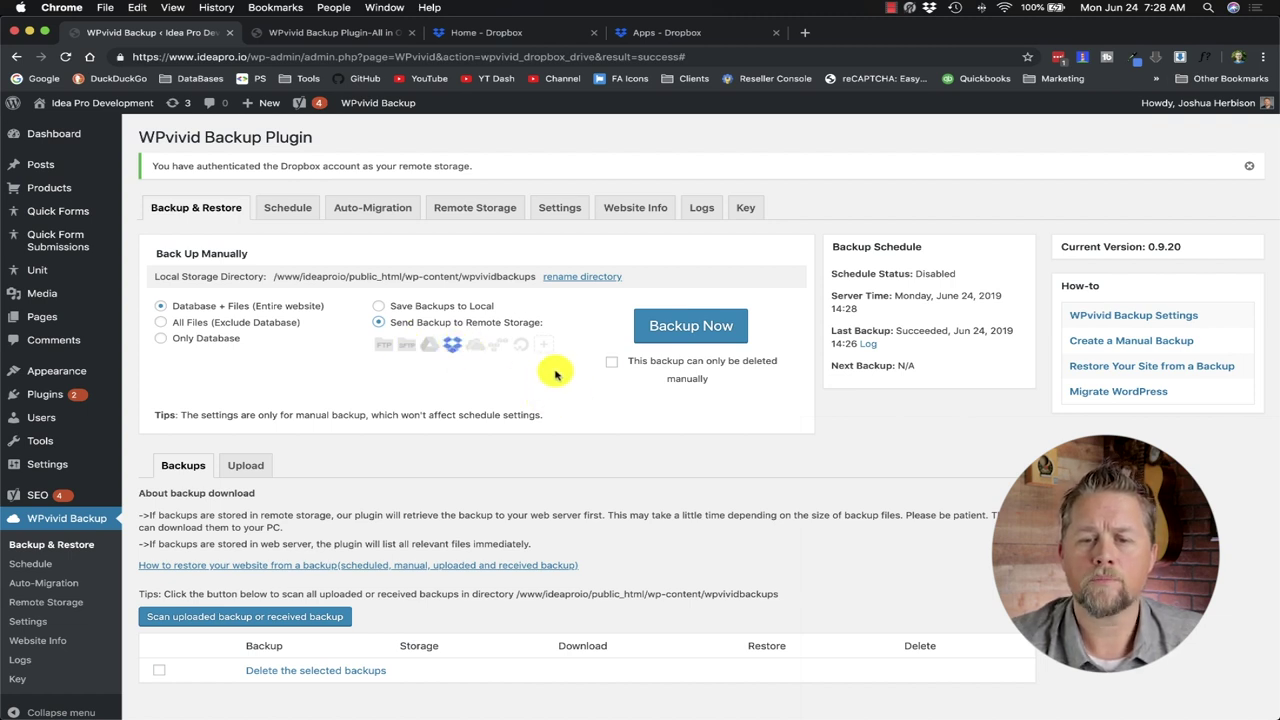
{"action": "left_click", "coordinate": [695, 328]}
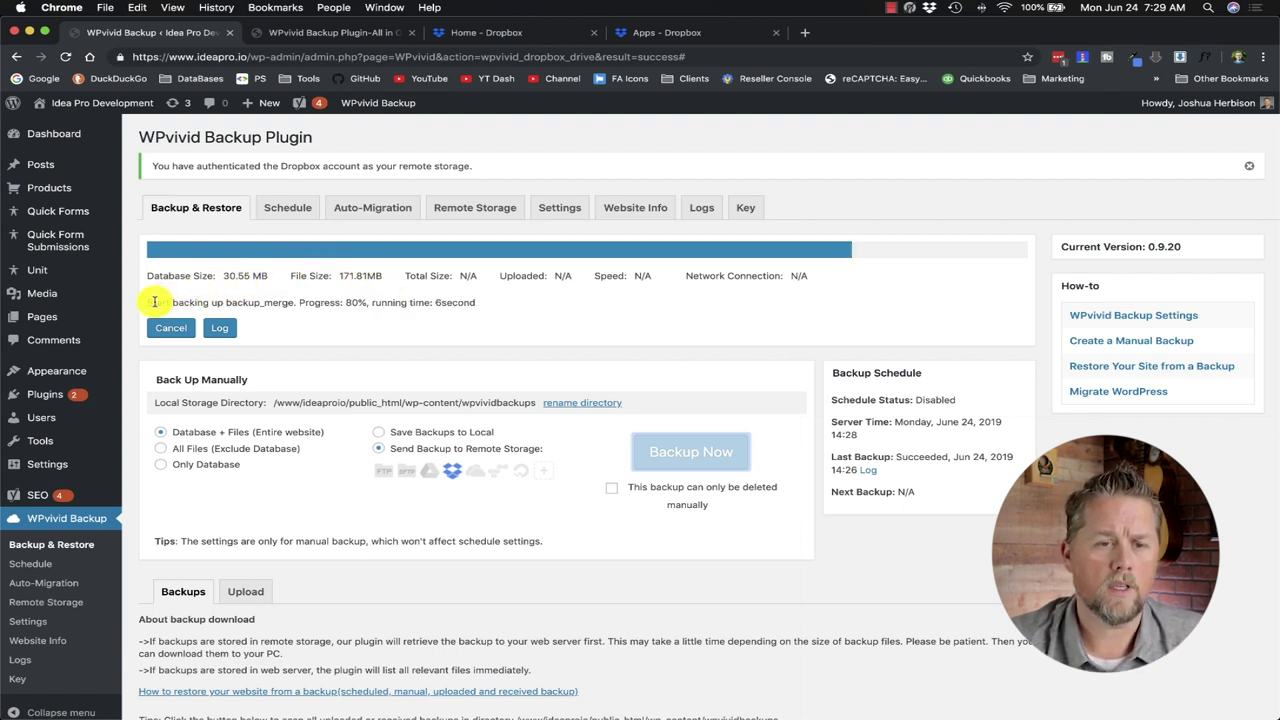
{"action": "left_click_drag", "start_coordinate": [167, 301], "coordinate": [381, 302]}
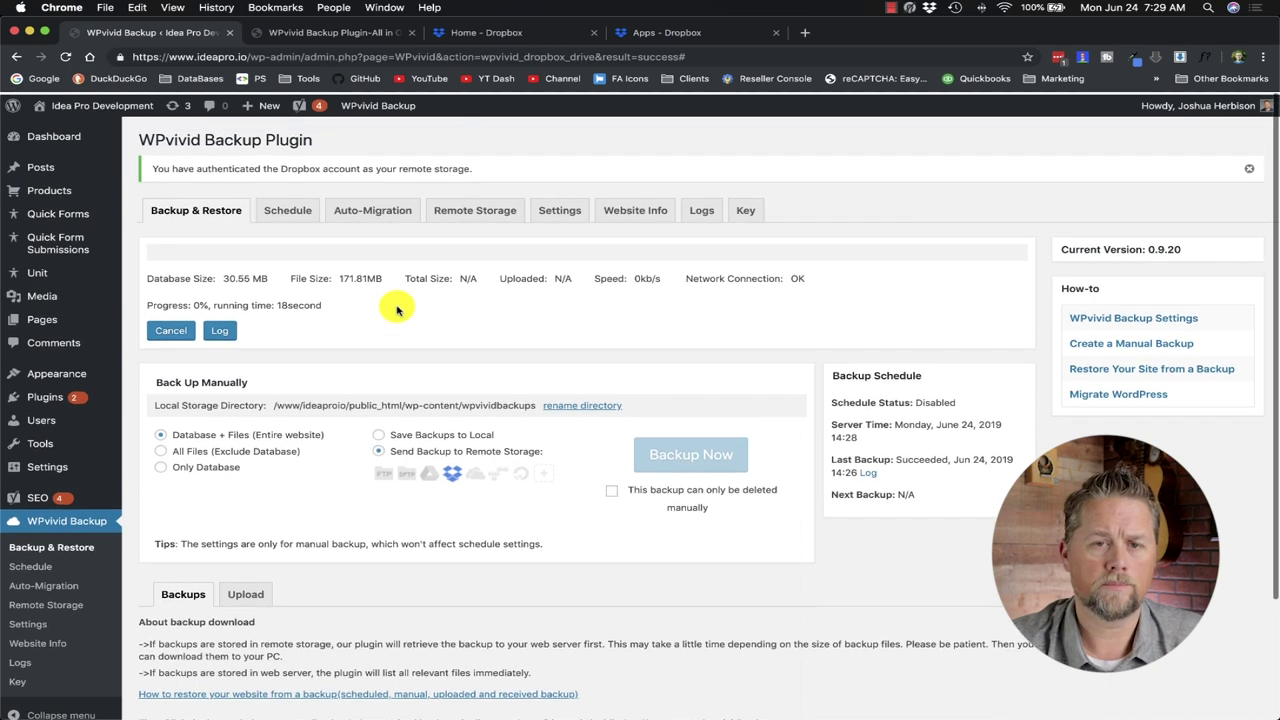
{"action": "scroll", "coordinate": [396, 310], "scroll_direction": "down", "scroll_amount": 1}
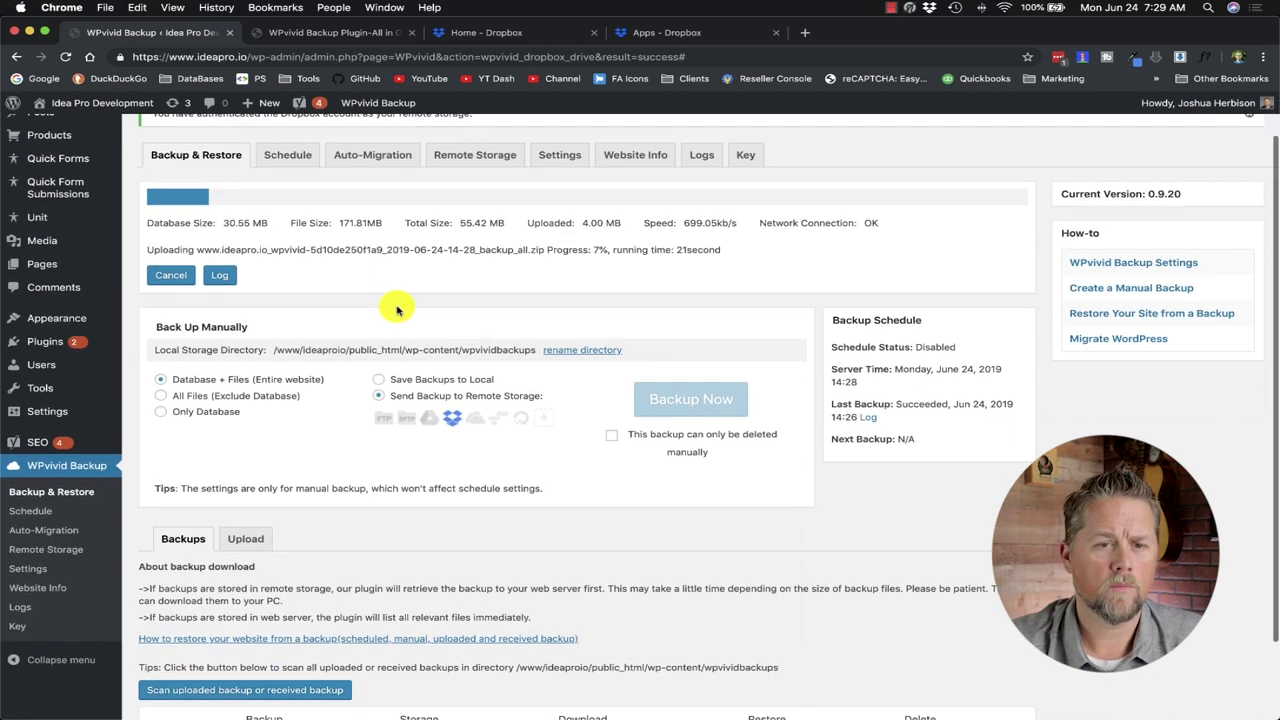
{"action": "scroll", "coordinate": [396, 310], "scroll_direction": "up", "scroll_amount": 1}
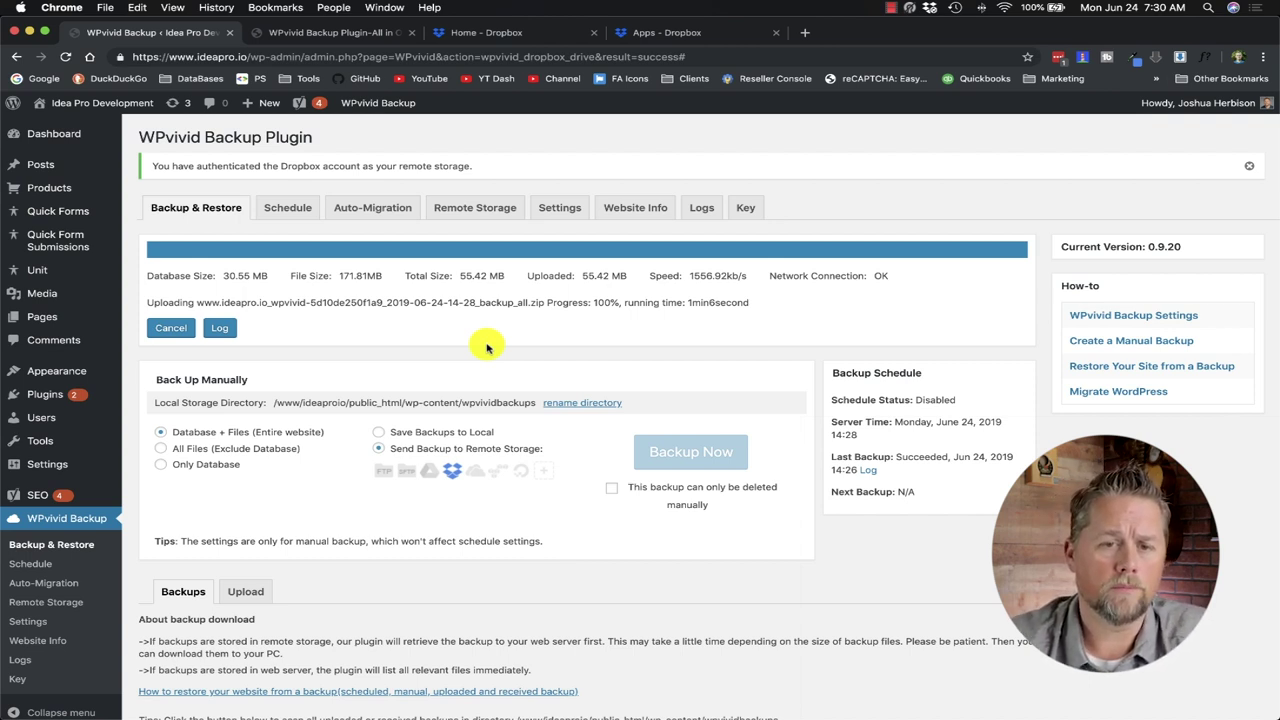
{"action": "scroll", "coordinate": [585, 310], "scroll_direction": "down", "scroll_amount": 2}
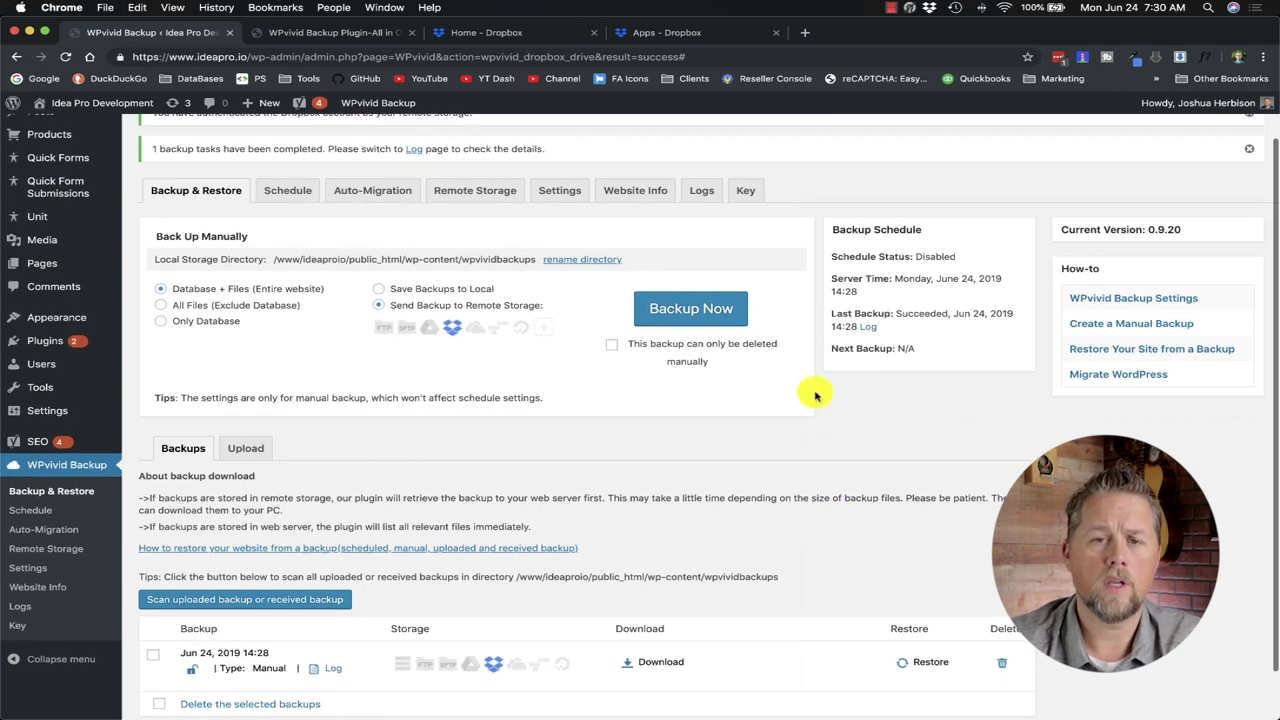
- Switch to Dropbox, refresh the Apps folder and open the WPvivid backup restore folder to check for the uploaded backup
{"action": "left_click", "coordinate": [677, 34]}
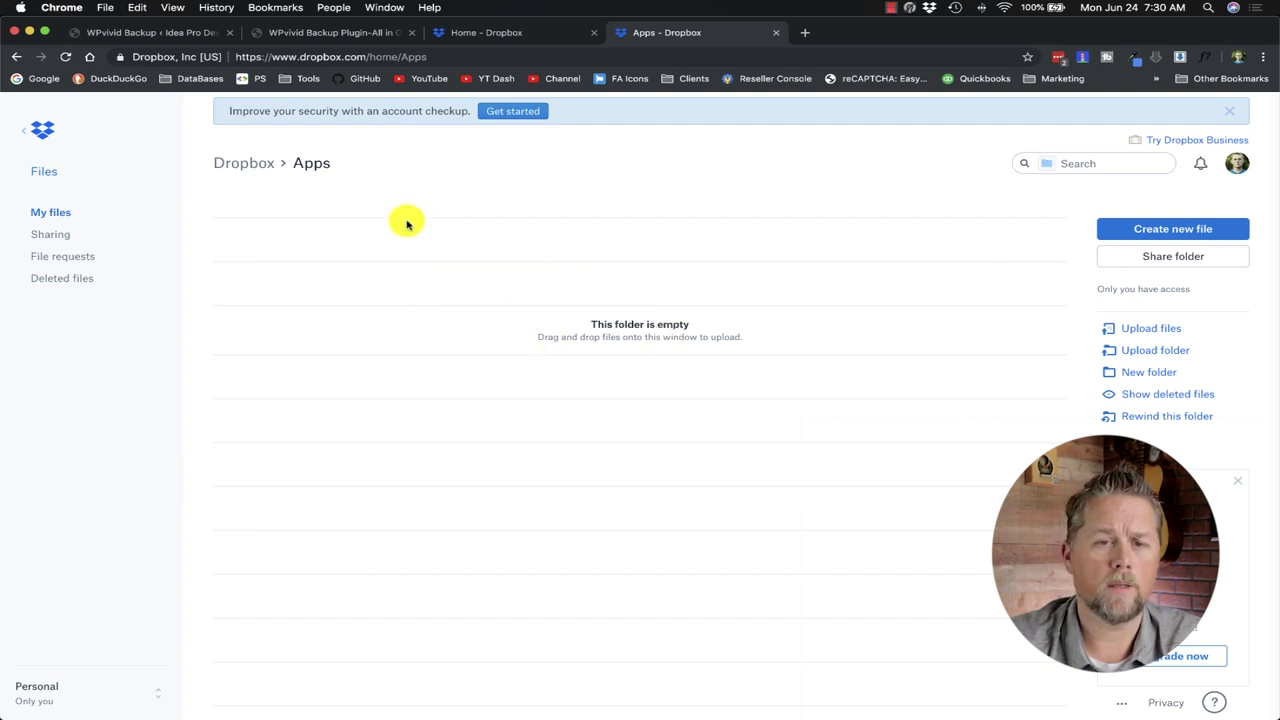
{"action": "left_click", "coordinate": [64, 56]}
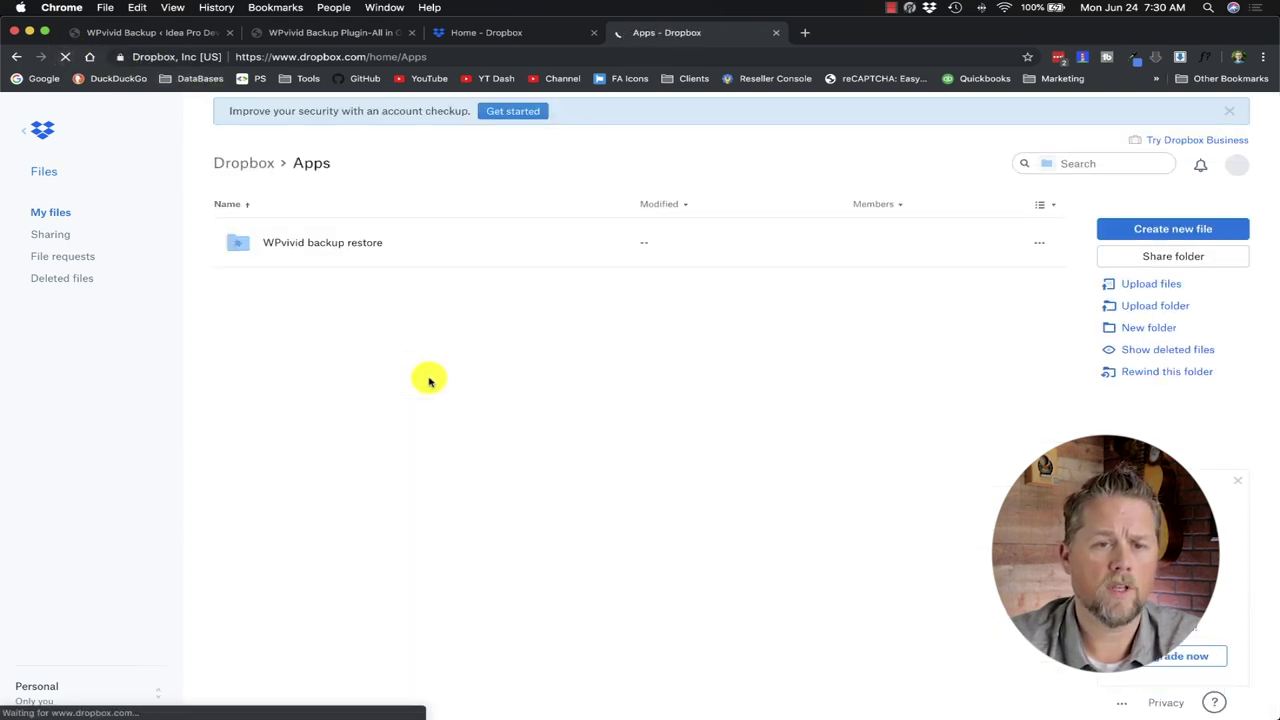
{"action": "left_click", "coordinate": [340, 249]}
{"action": "left_click", "coordinate": [340, 245]}
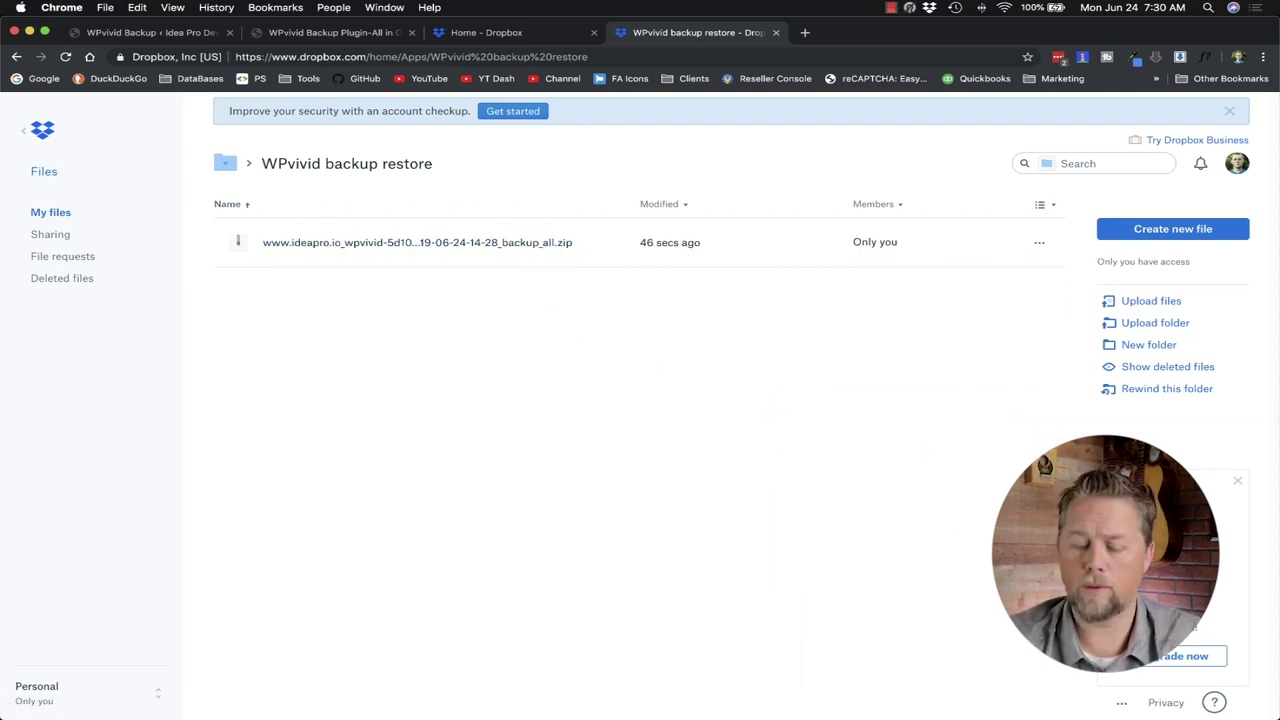
- Switch to Finder and open the synced Dropbox folder Apps > WPvivid backup restore in a new window
{"action": "key", "text": "super+Tab"}
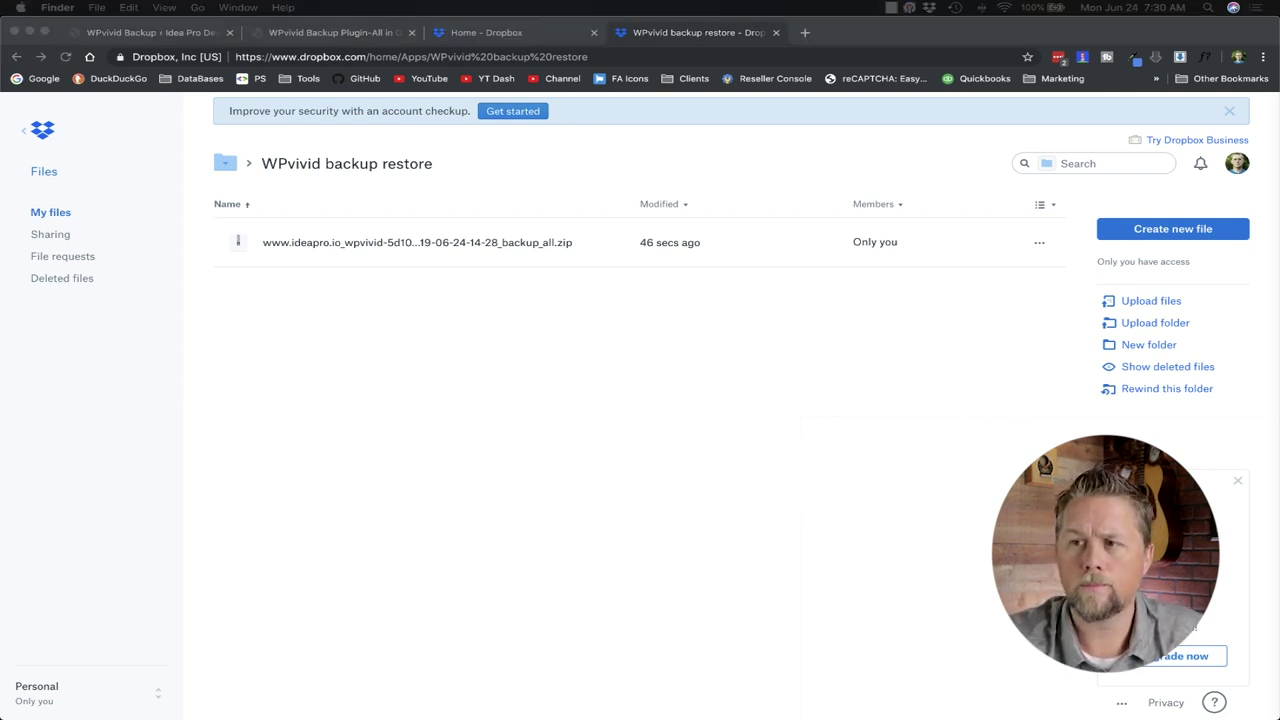
{"action": "key", "text": "super+n"}
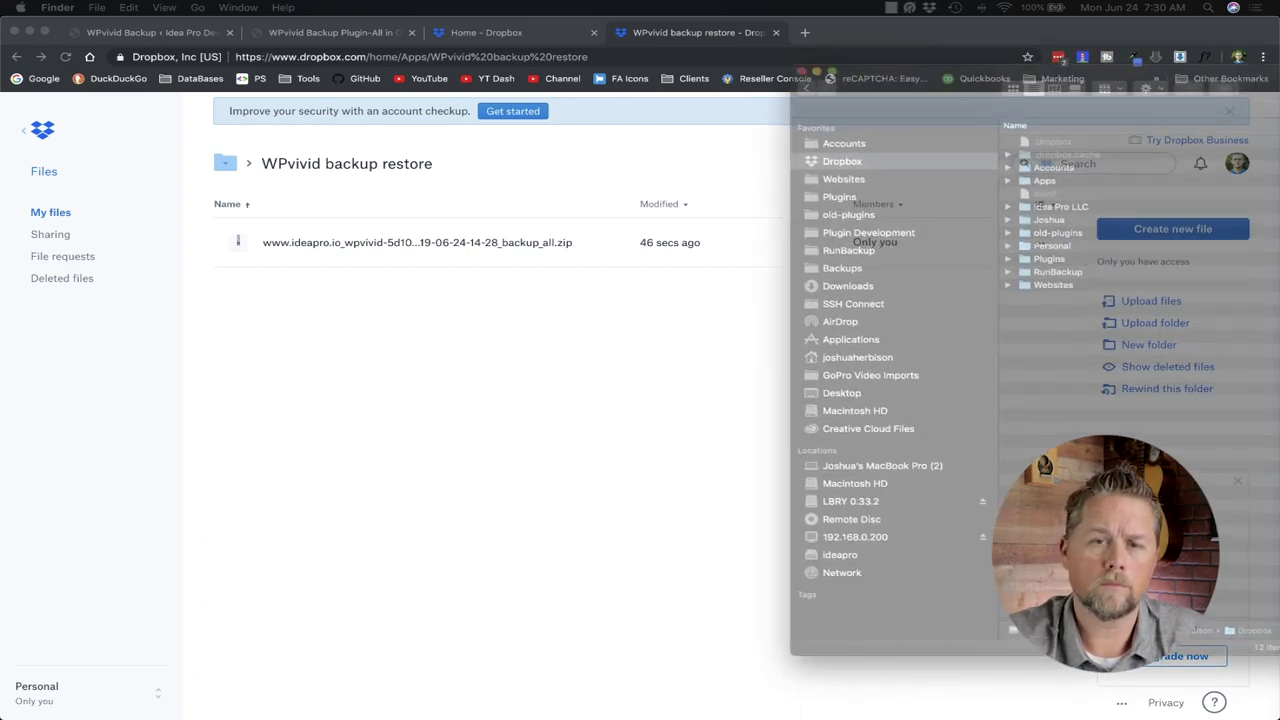
{"action": "double_click", "coordinate": [405, 219]}
{"action": "double_click", "coordinate": [414, 182]}
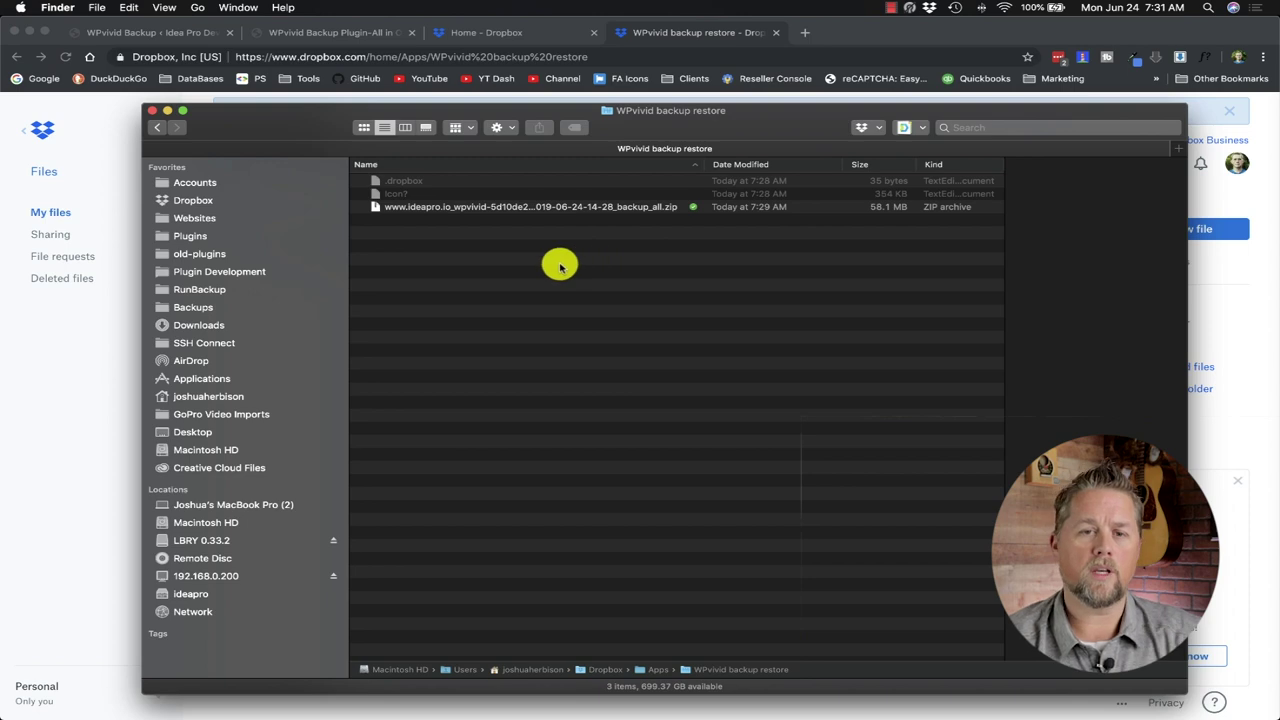
- Extract the full backup ZIP archive, expand the resulting folder and inspect its content and core archives
{"action": "double_click", "coordinate": [429, 206]}
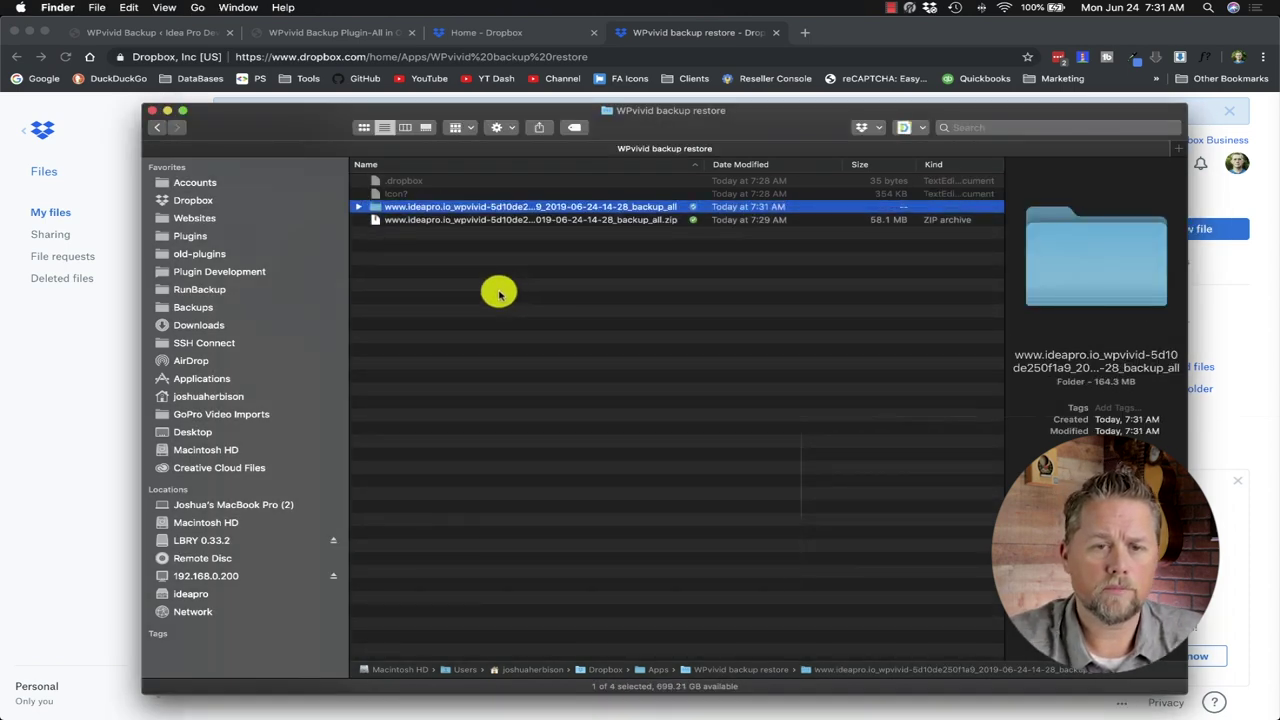
{"action": "left_click", "coordinate": [358, 206]}
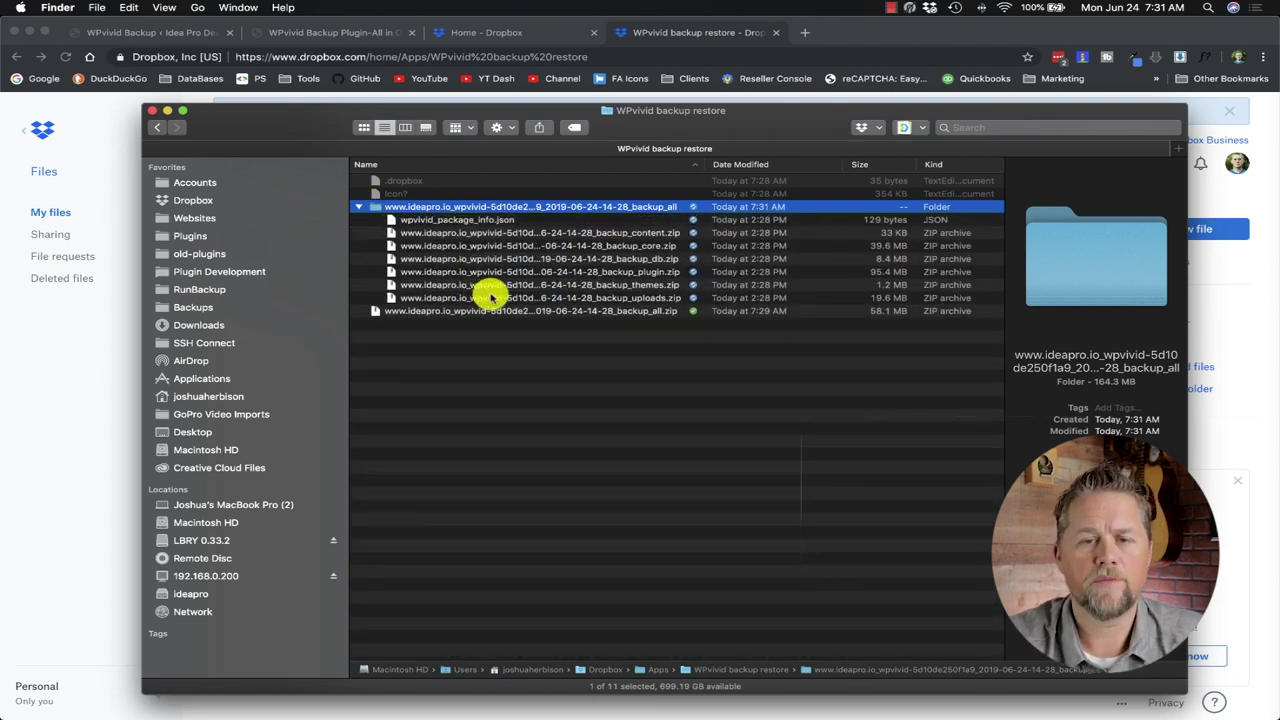
{"action": "left_click", "coordinate": [618, 245]}
{"action": "left_click", "coordinate": [620, 233]}
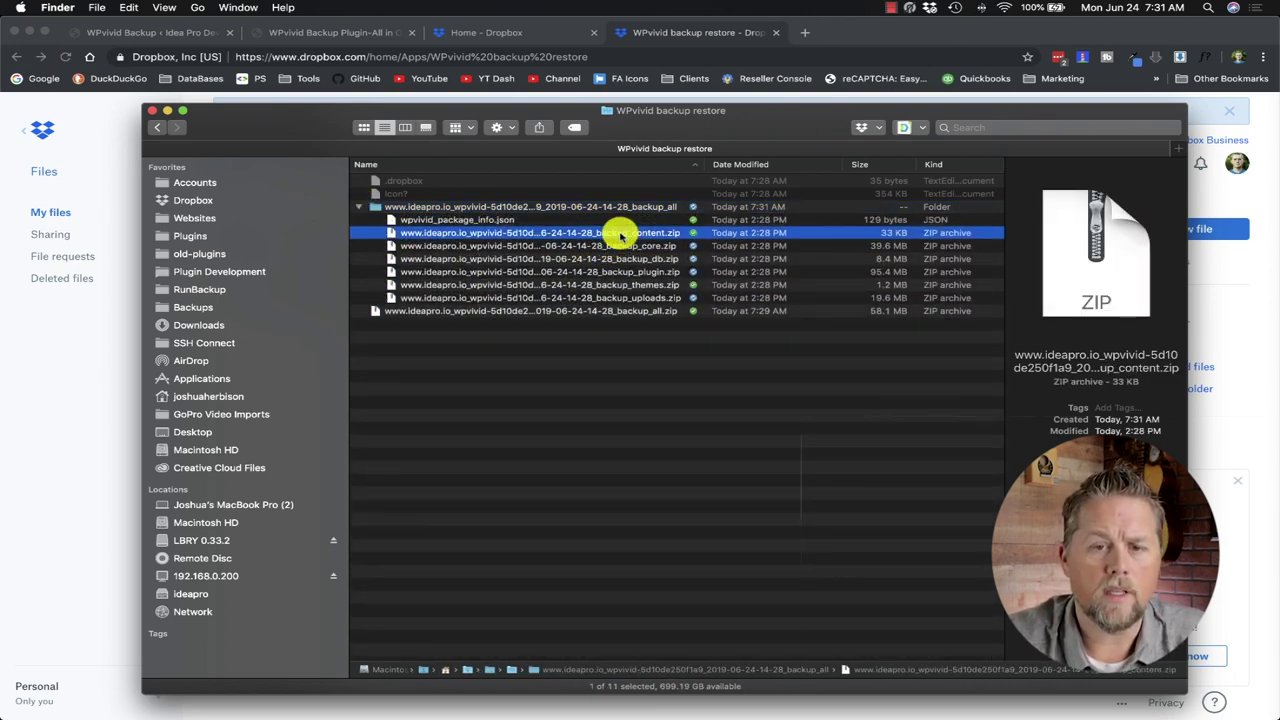
{"action": "left_click", "coordinate": [650, 246]}
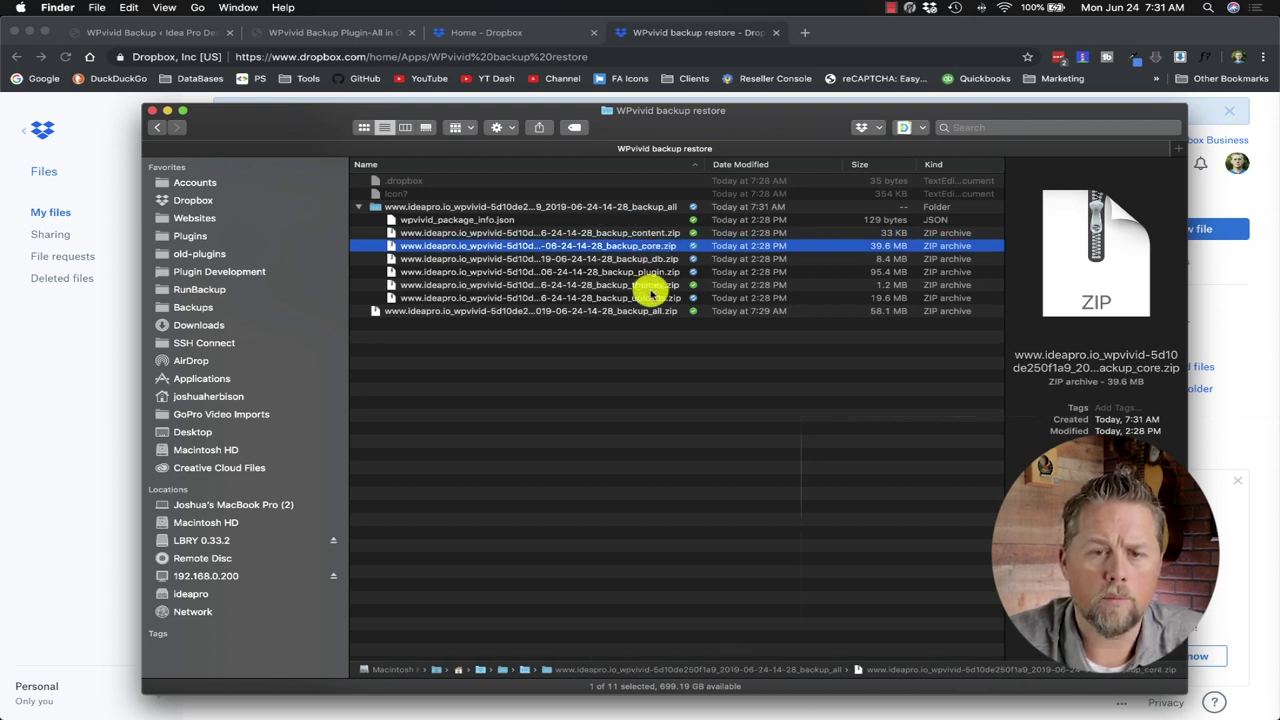
- Extract the database ZIP inside the backup folder, close the extra Finder window and expand the extracted database folder
{"action": "left_click", "coordinate": [636, 259]}
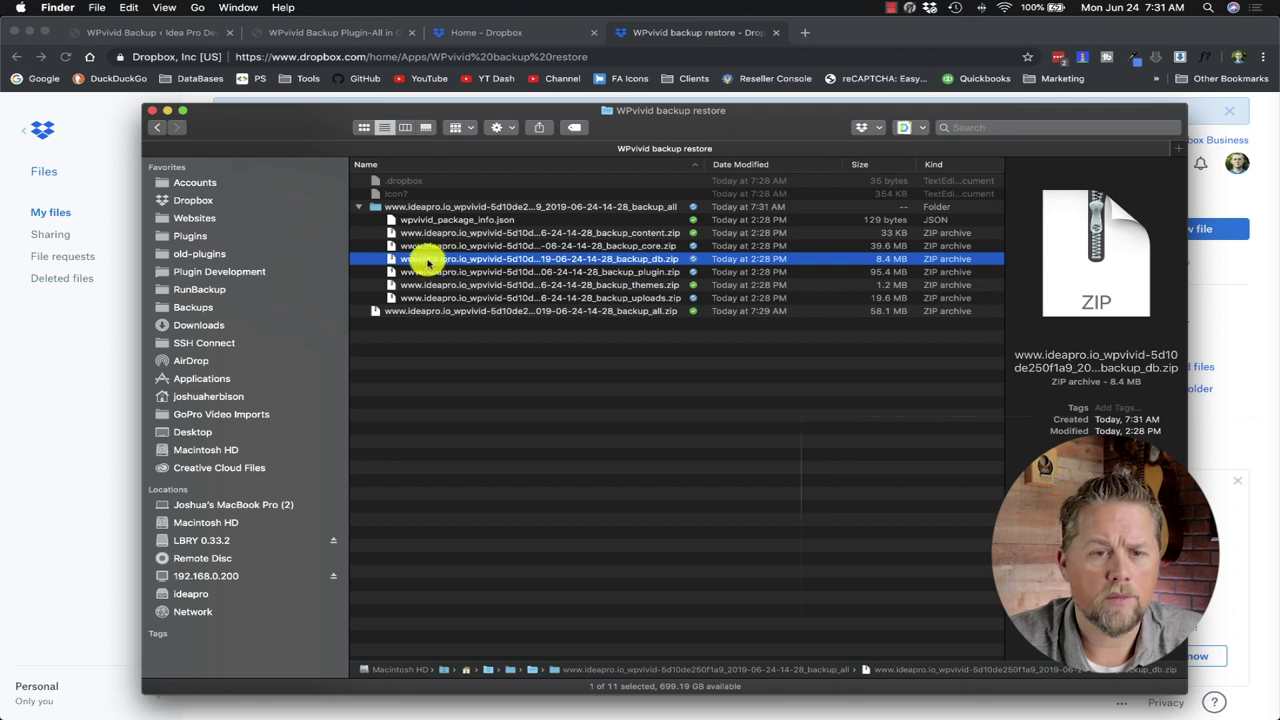
{"action": "double_click", "coordinate": [397, 259]}
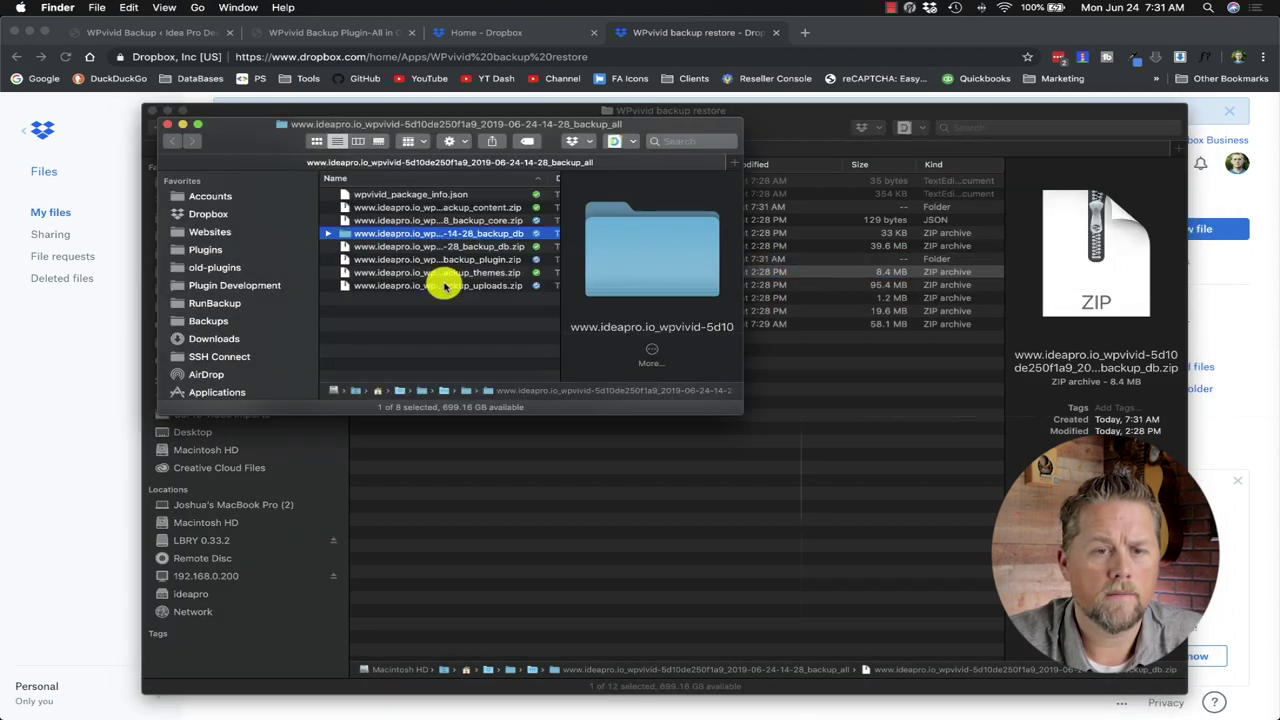
{"action": "left_click", "coordinate": [167, 124]}
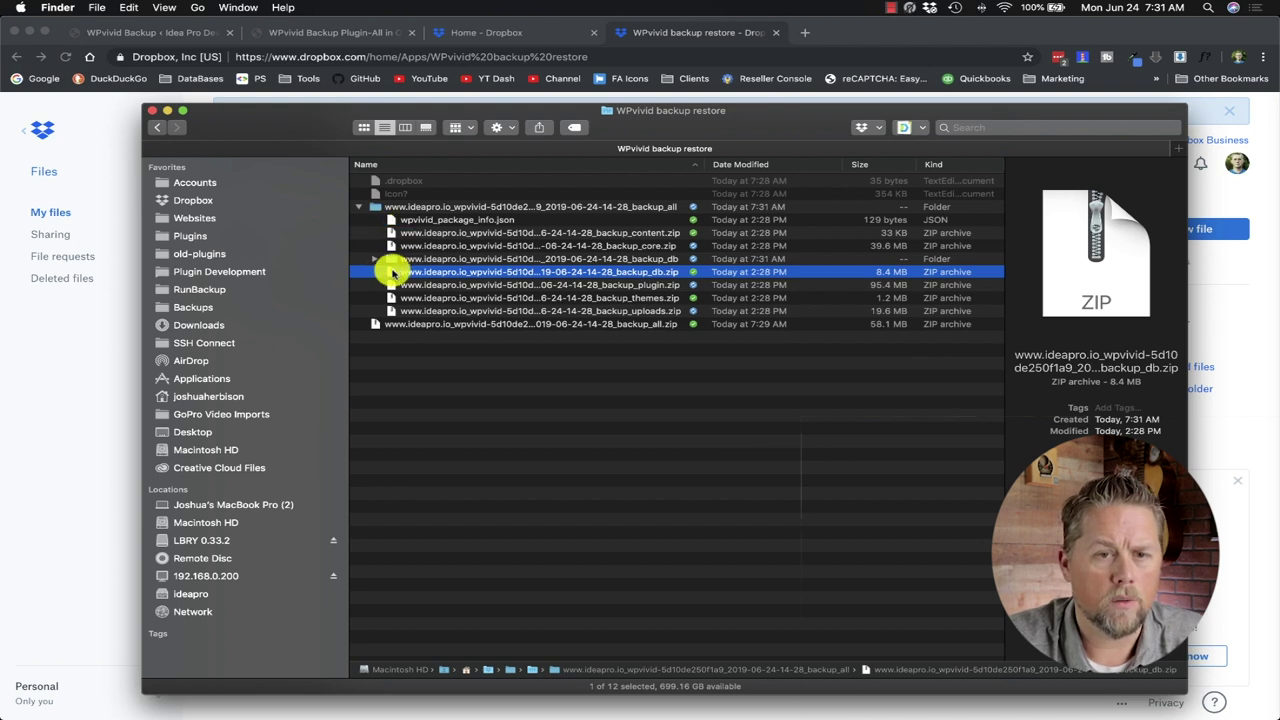
{"action": "left_click", "coordinate": [381, 262]}
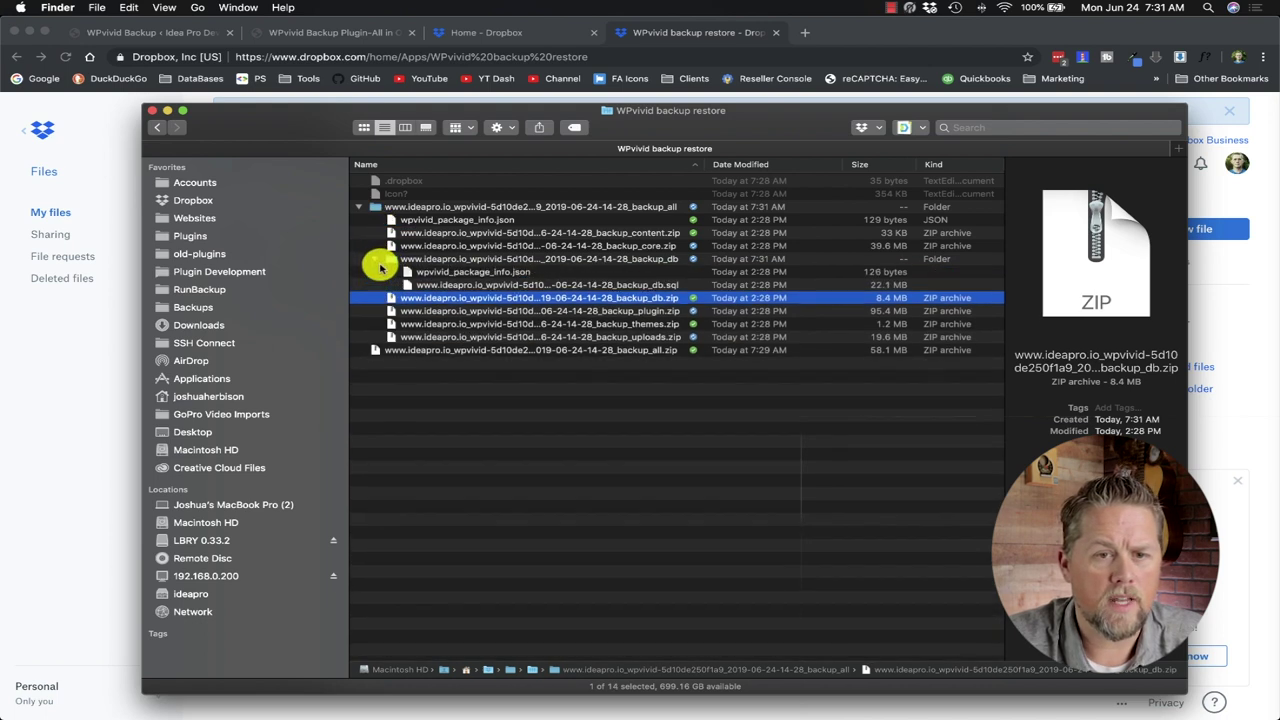
- Inspect the extracted database SQL file and the plugin, themes and uploads archives in the backup folder
{"action": "left_click", "coordinate": [612, 287]}
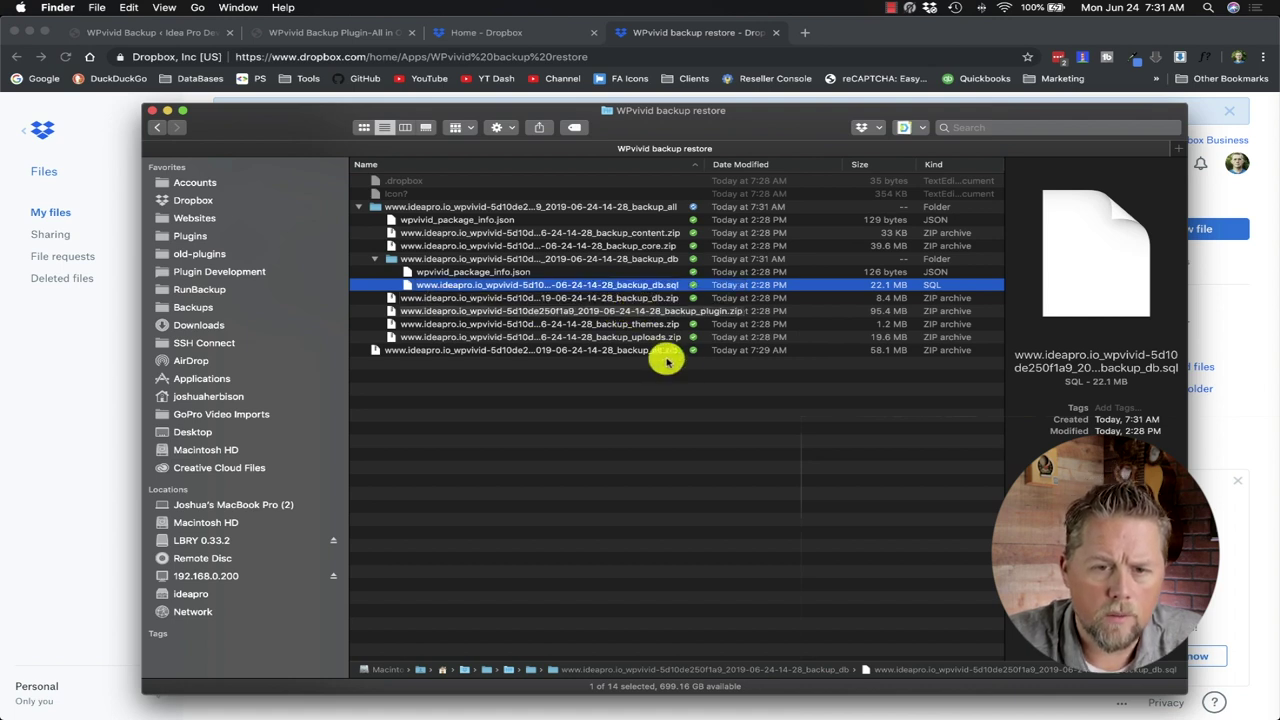
{"action": "left_click", "coordinate": [668, 313]}
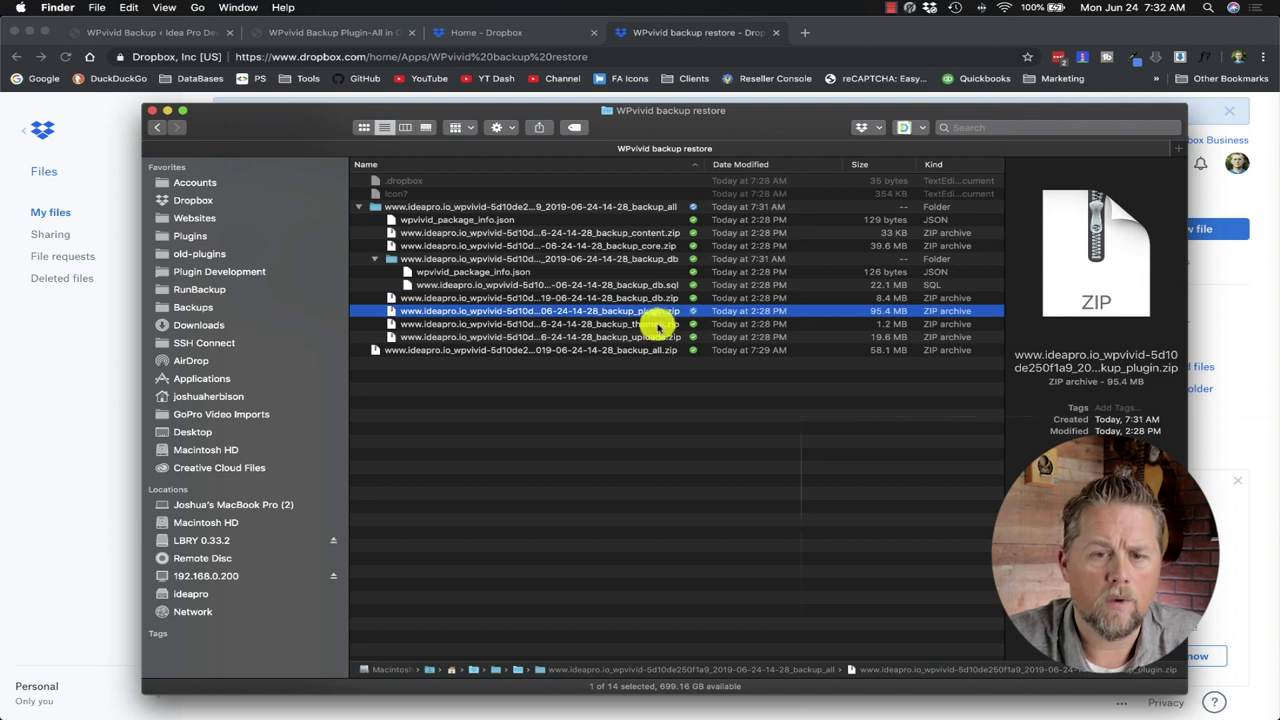
{"action": "left_click", "coordinate": [658, 324]}
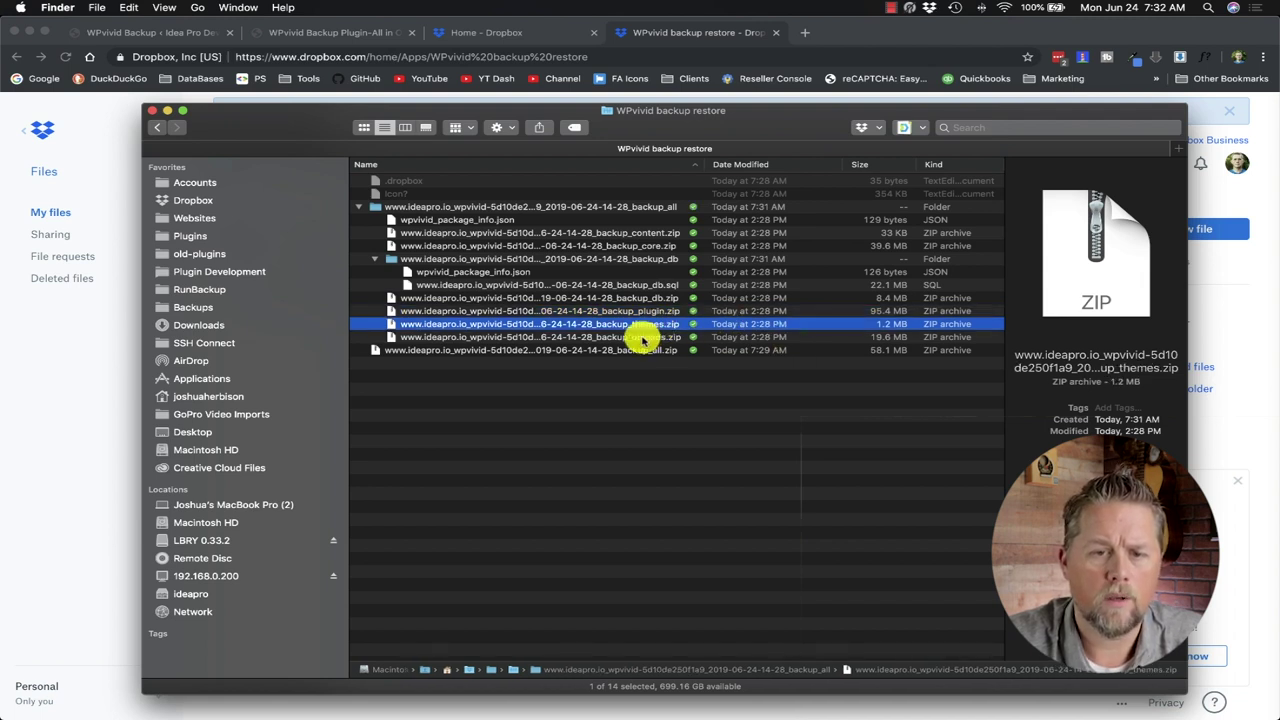
{"action": "left_click", "coordinate": [640, 337]}
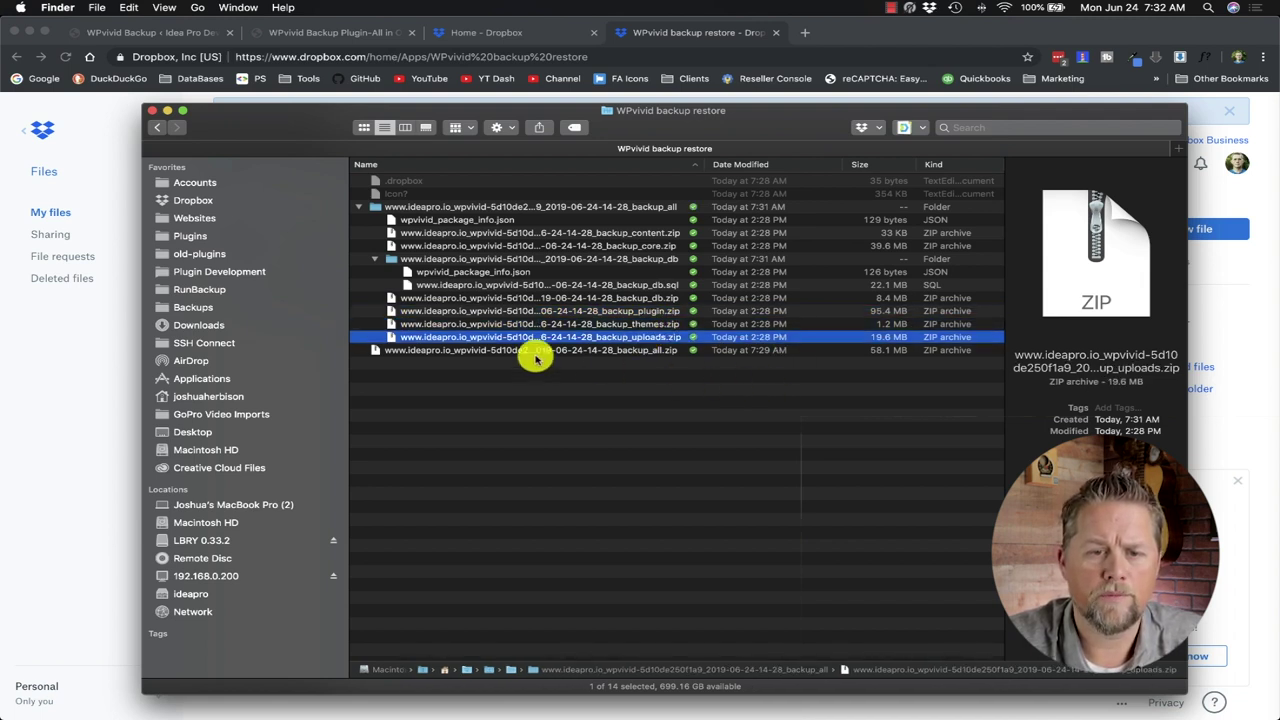
- Extract the uploads ZIP, close the extra Finder window and expand the extracted folder down to its uploads subfolder
{"action": "double_click", "coordinate": [392, 340]}
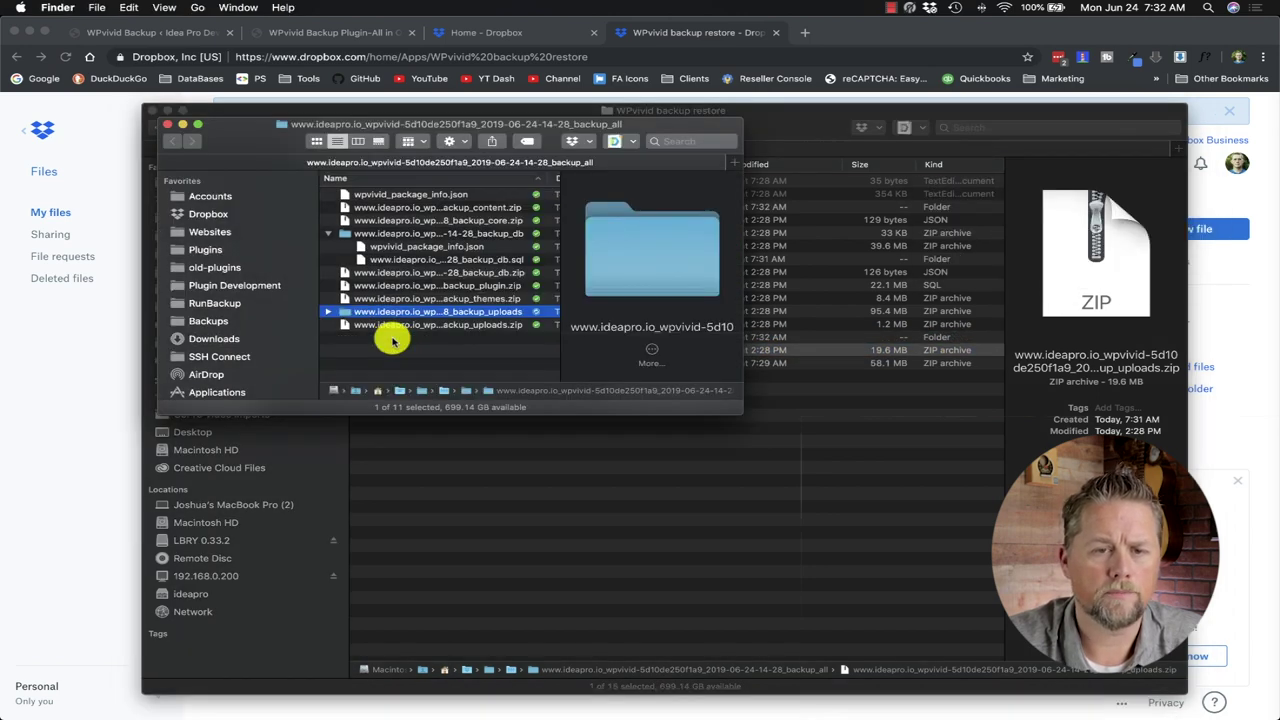
{"action": "left_click", "coordinate": [168, 124]}
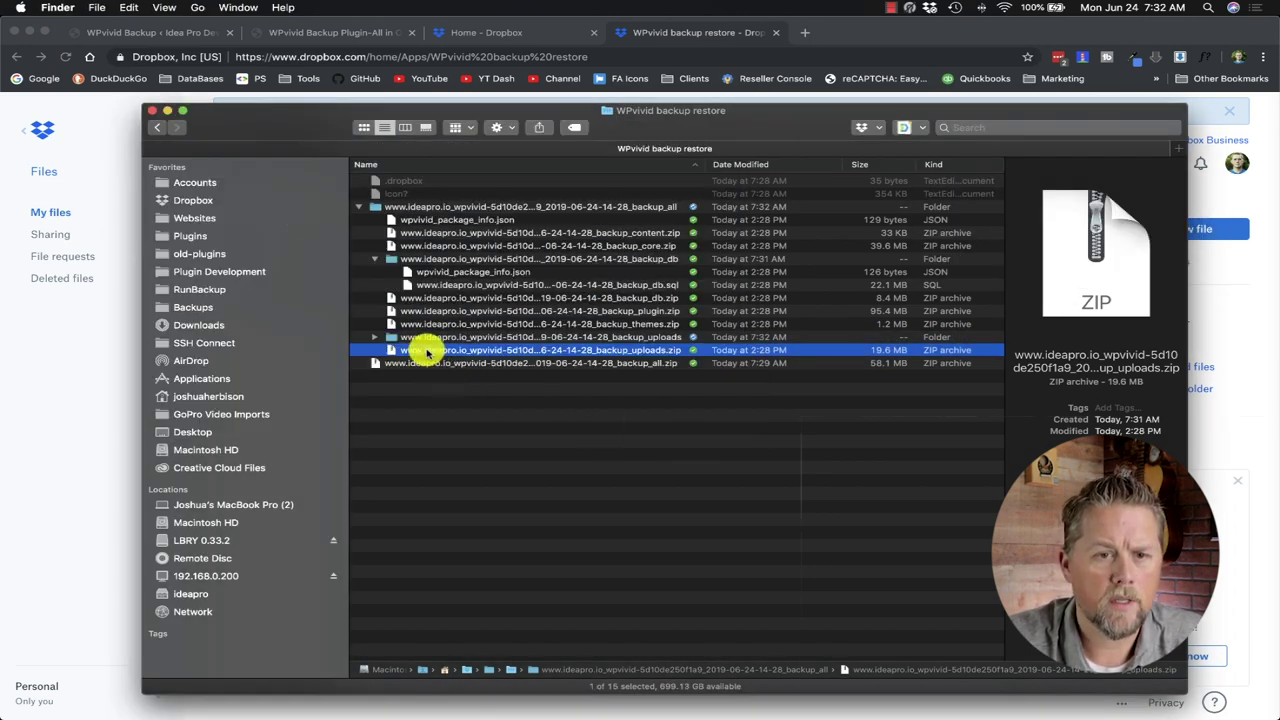
{"action": "left_click", "coordinate": [374, 337]}
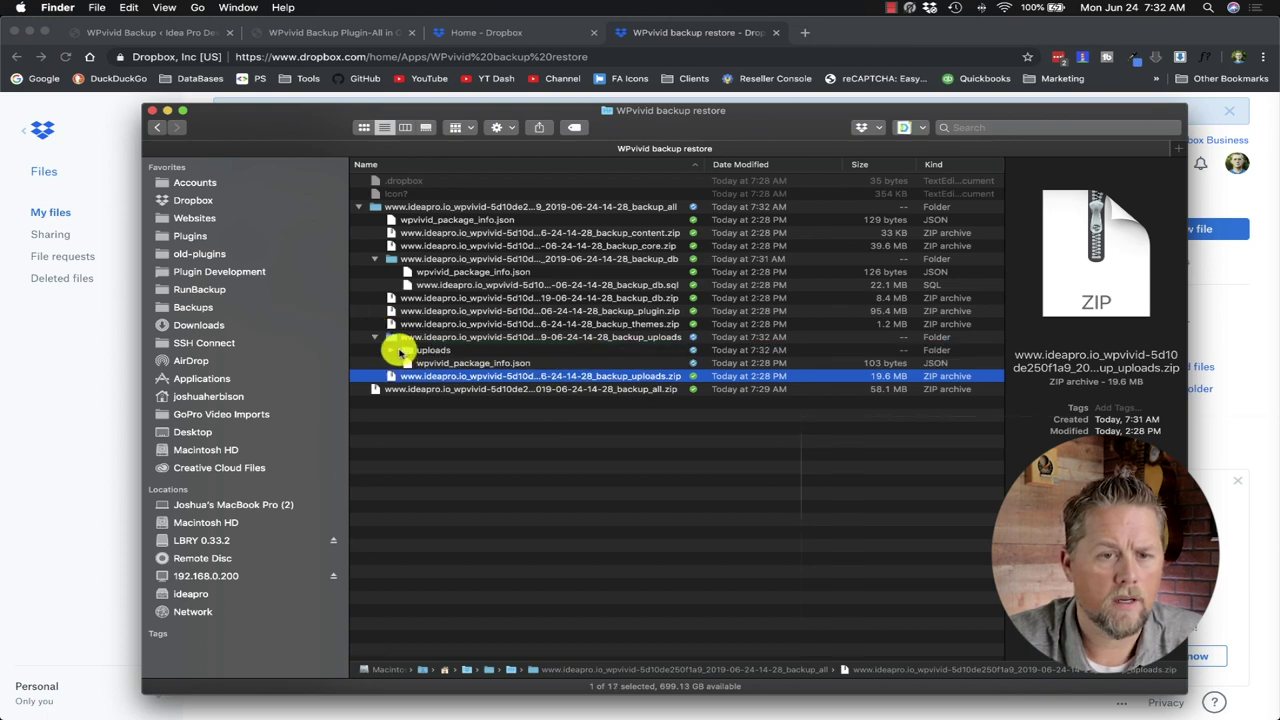
{"action": "left_click", "coordinate": [391, 350]}
{"action": "scroll", "coordinate": [586, 357], "scroll_direction": "down", "scroll_amount": 3}
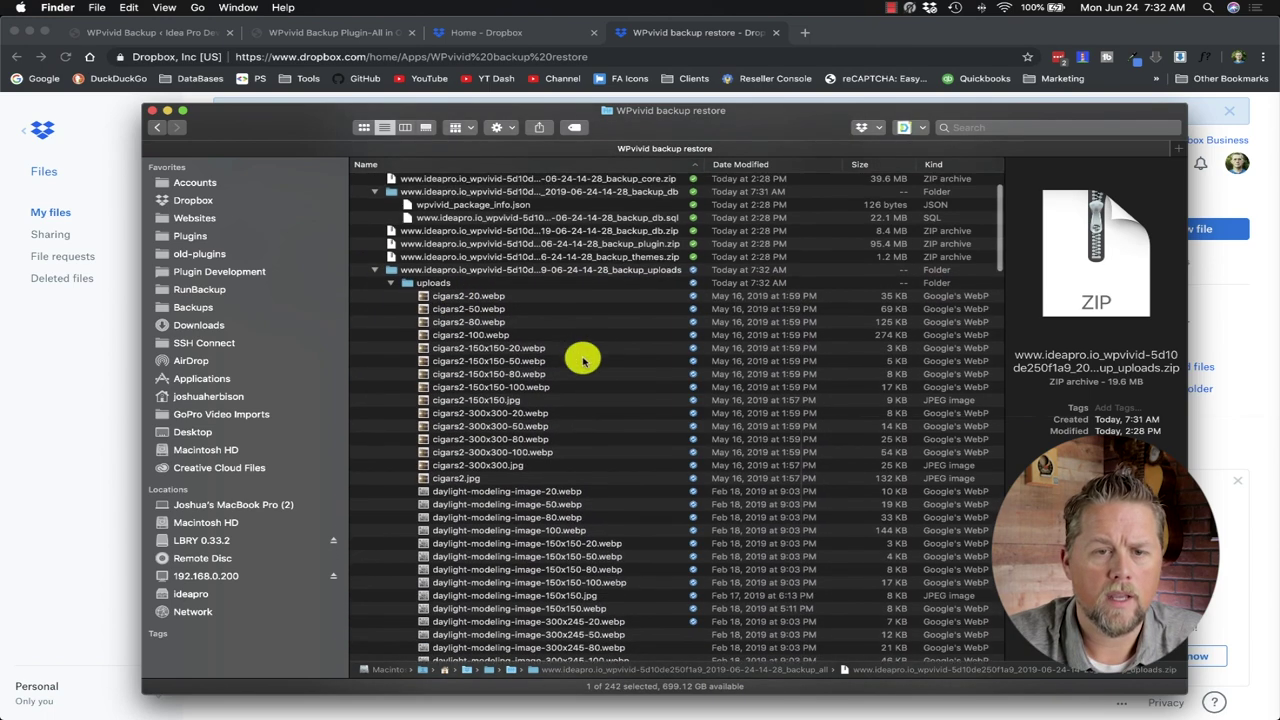
- Examine the backed-up images in the uploads folder, previewing several cigars2 and installation files
{"action": "left_click", "coordinate": [480, 304]}
{"action": "left_click", "coordinate": [479, 331]}
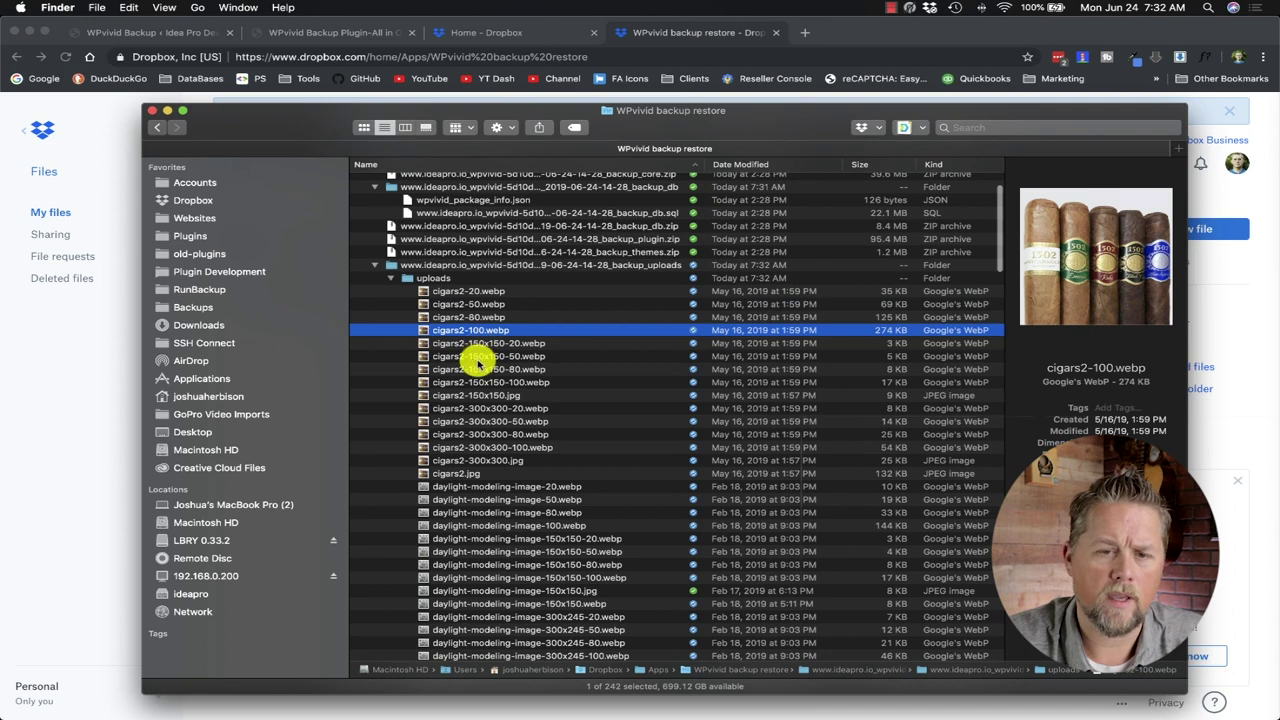
{"action": "left_click", "coordinate": [478, 356]}
{"action": "left_click", "coordinate": [483, 383]}
{"action": "left_click", "coordinate": [482, 396]}
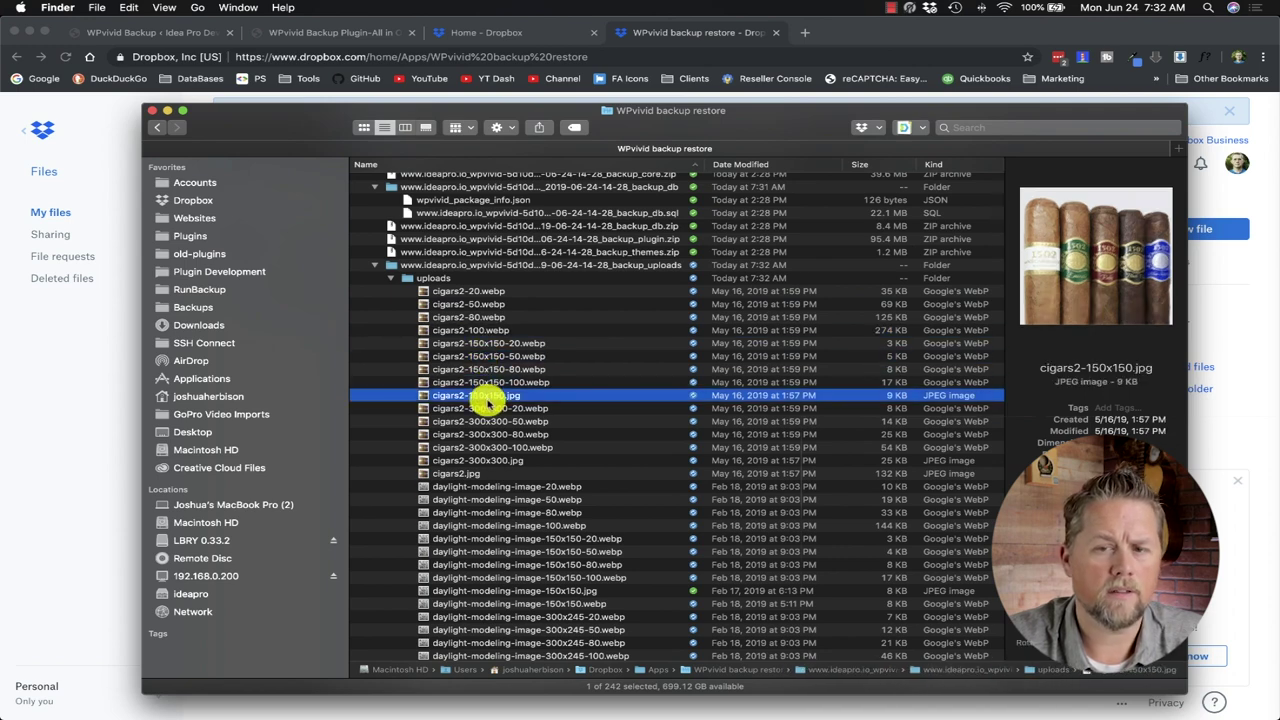
{"action": "scroll", "coordinate": [480, 430], "scroll_direction": "down", "scroll_amount": 3}
{"action": "left_click", "coordinate": [476, 421]}
{"action": "scroll", "coordinate": [486, 445], "scroll_direction": "down", "scroll_amount": 3}
{"action": "left_click", "coordinate": [486, 449]}
{"action": "scroll", "coordinate": [500, 445], "scroll_direction": "down", "scroll_amount": 3}
{"action": "left_click", "coordinate": [514, 434]}
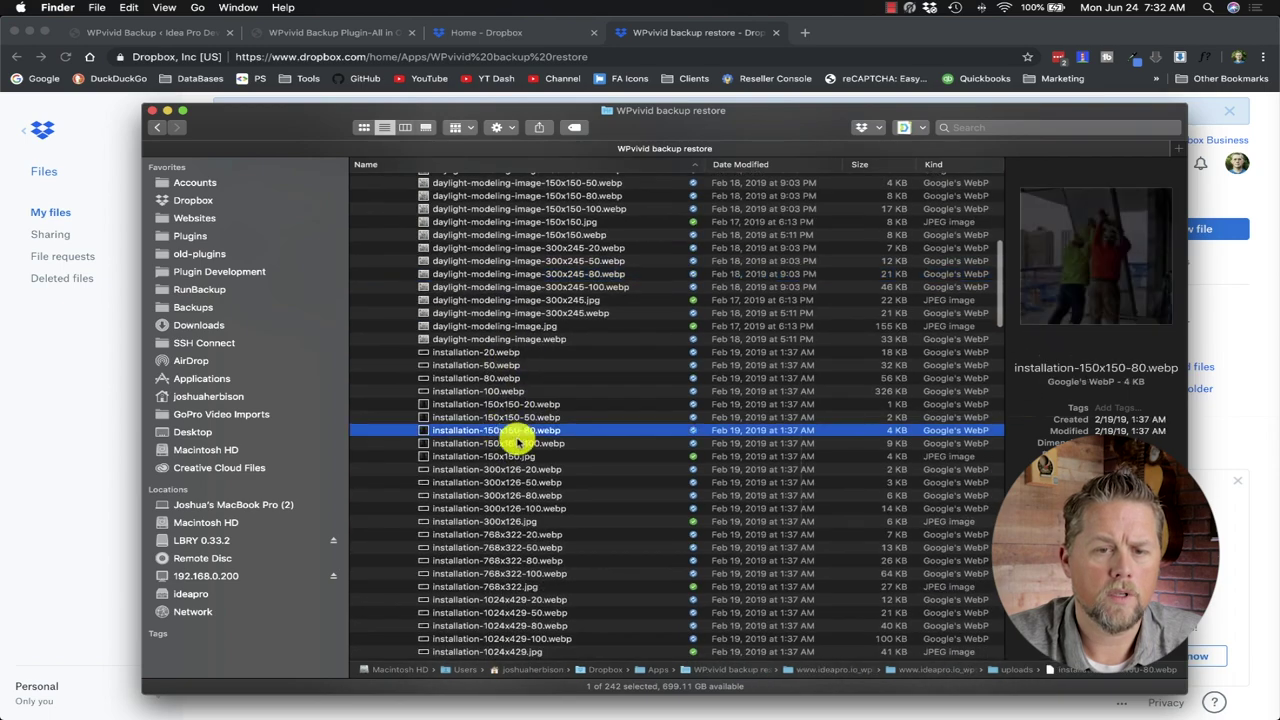
{"action": "scroll", "coordinate": [514, 477], "scroll_direction": "down", "scroll_amount": 3}
{"action": "left_click", "coordinate": [495, 472]}
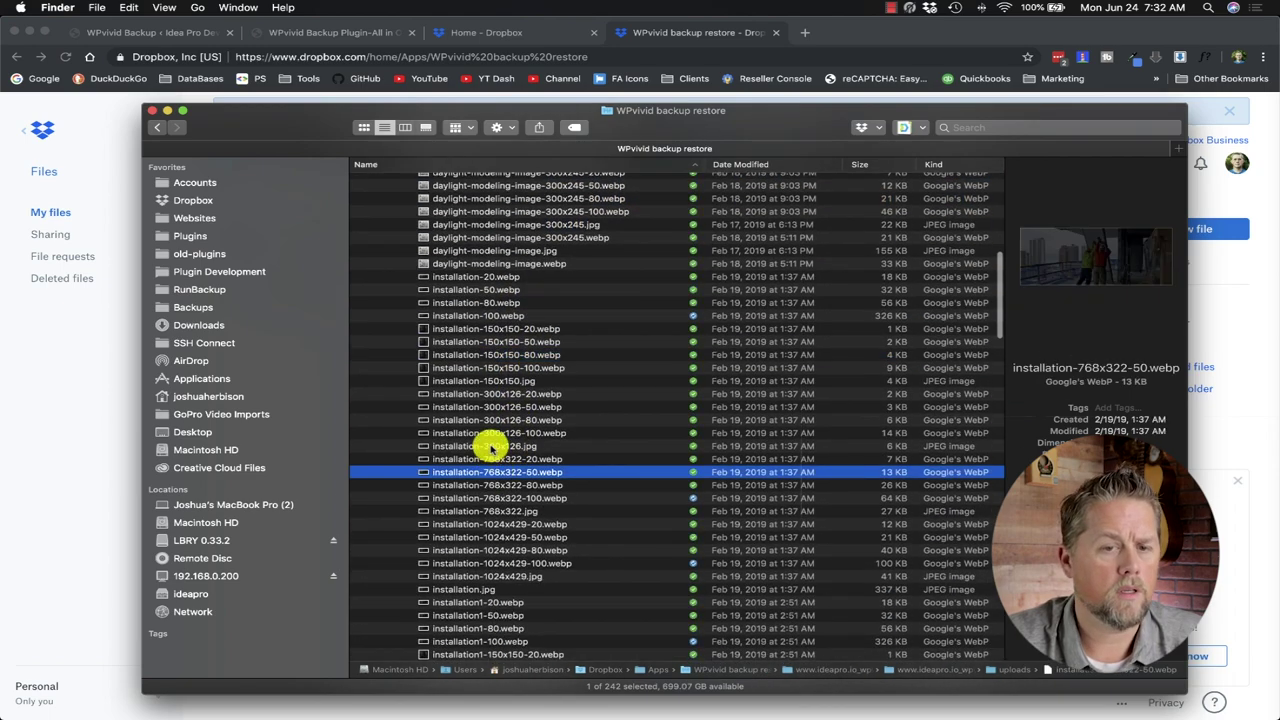
{"action": "left_click", "coordinate": [495, 445]}
{"action": "scroll", "coordinate": [535, 435], "scroll_direction": "up", "scroll_amount": 10}
{"action": "scroll", "coordinate": [535, 435], "scroll_direction": "up", "scroll_amount": 5}
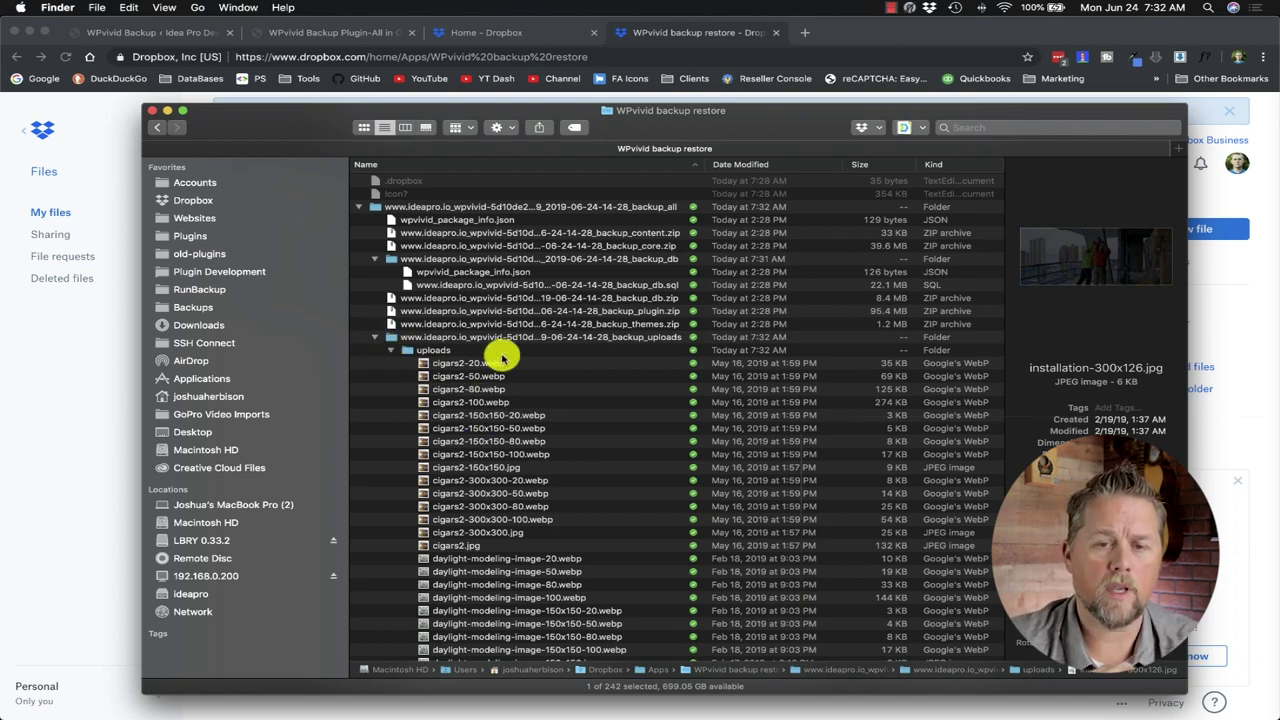
{"action": "scroll", "coordinate": [500, 354], "scroll_direction": "down", "scroll_amount": 5}
{"action": "scroll", "coordinate": [500, 354], "scroll_direction": "up", "scroll_amount": 5}
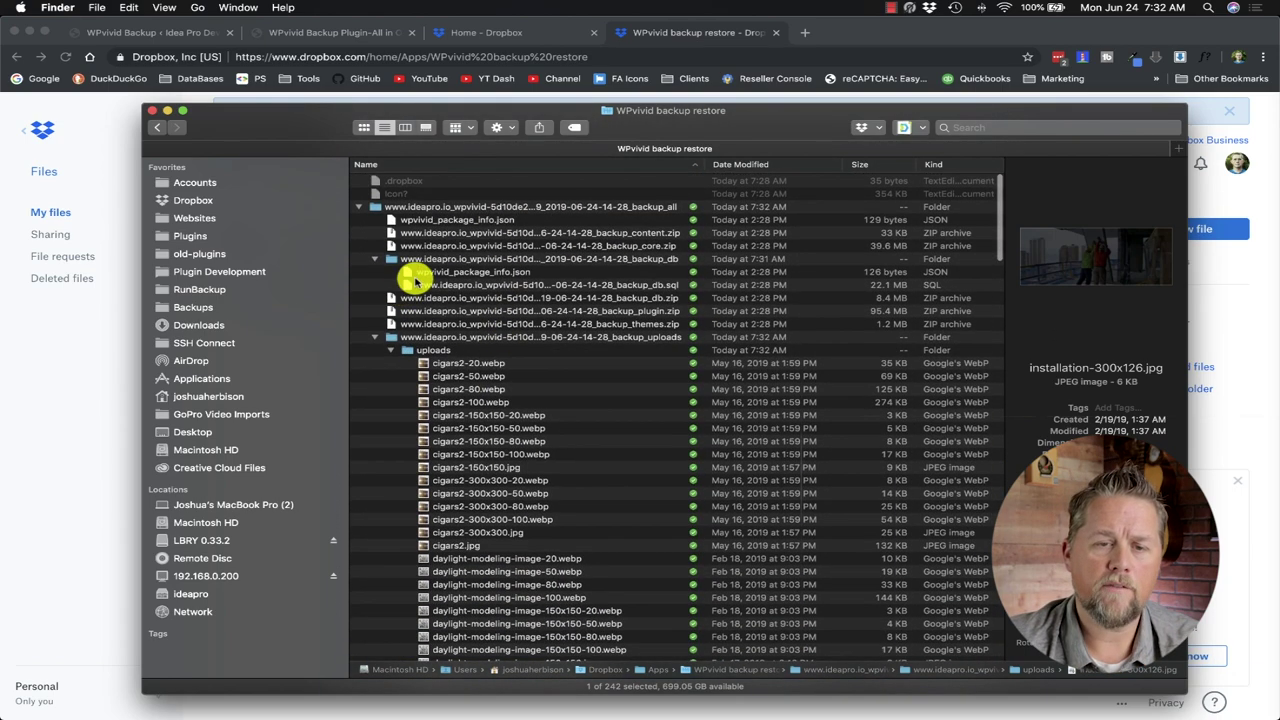
- Collapse the full backup folder and switch to Chrome's WPvivid Backup page in the WordPress admin
{"action": "left_click", "coordinate": [360, 208]}
{"action": "left_click", "coordinate": [359, 207]}
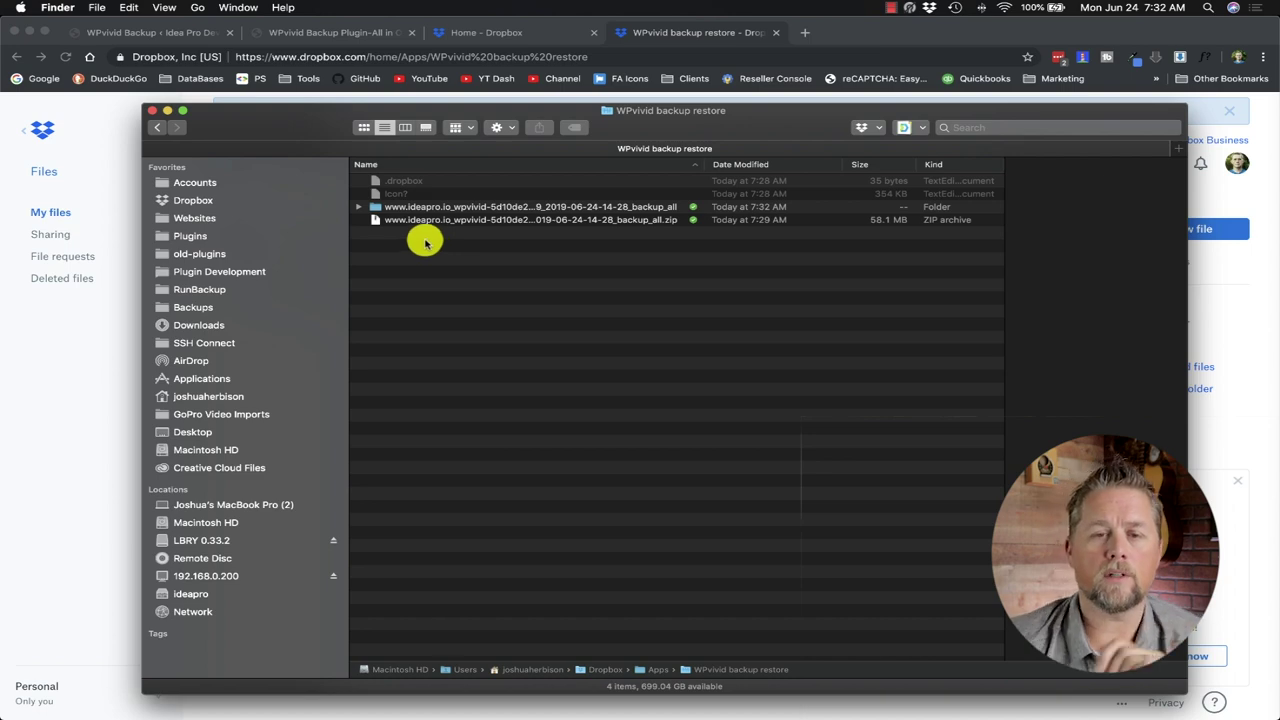
{"action": "left_click", "coordinate": [510, 32]}
{"action": "left_click", "coordinate": [335, 32]}
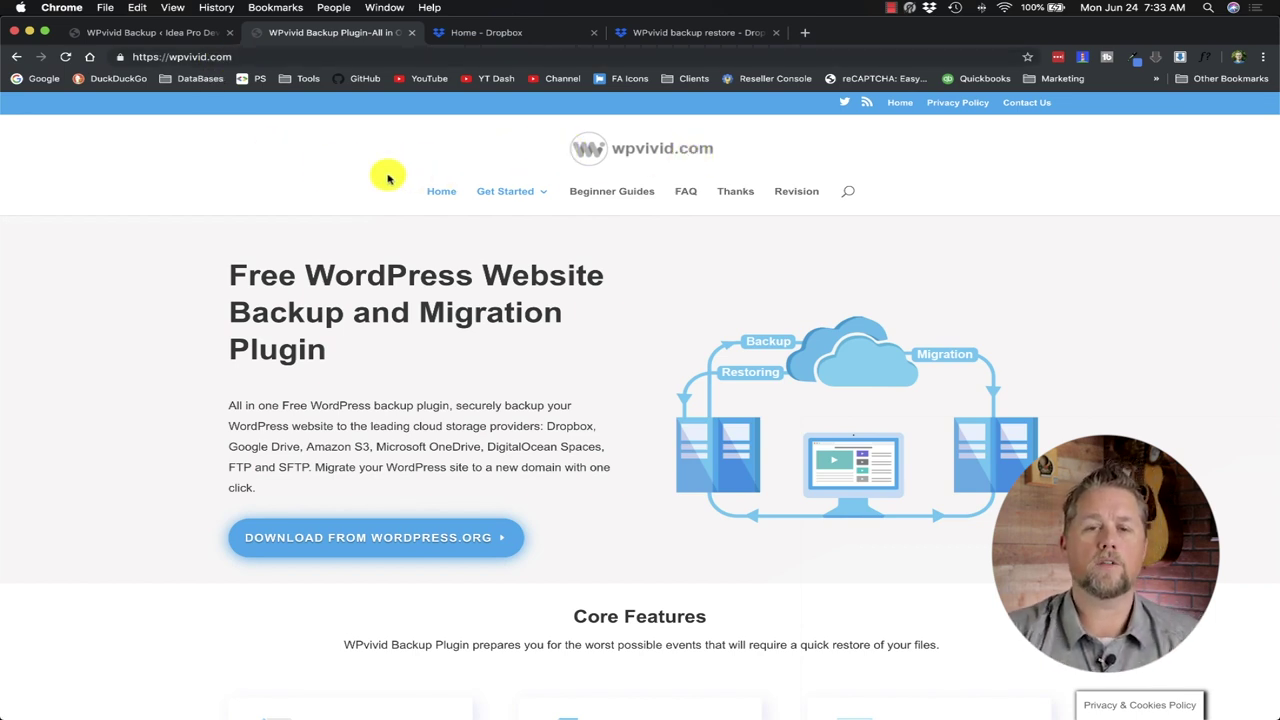
{"action": "left_click", "coordinate": [185, 36]}
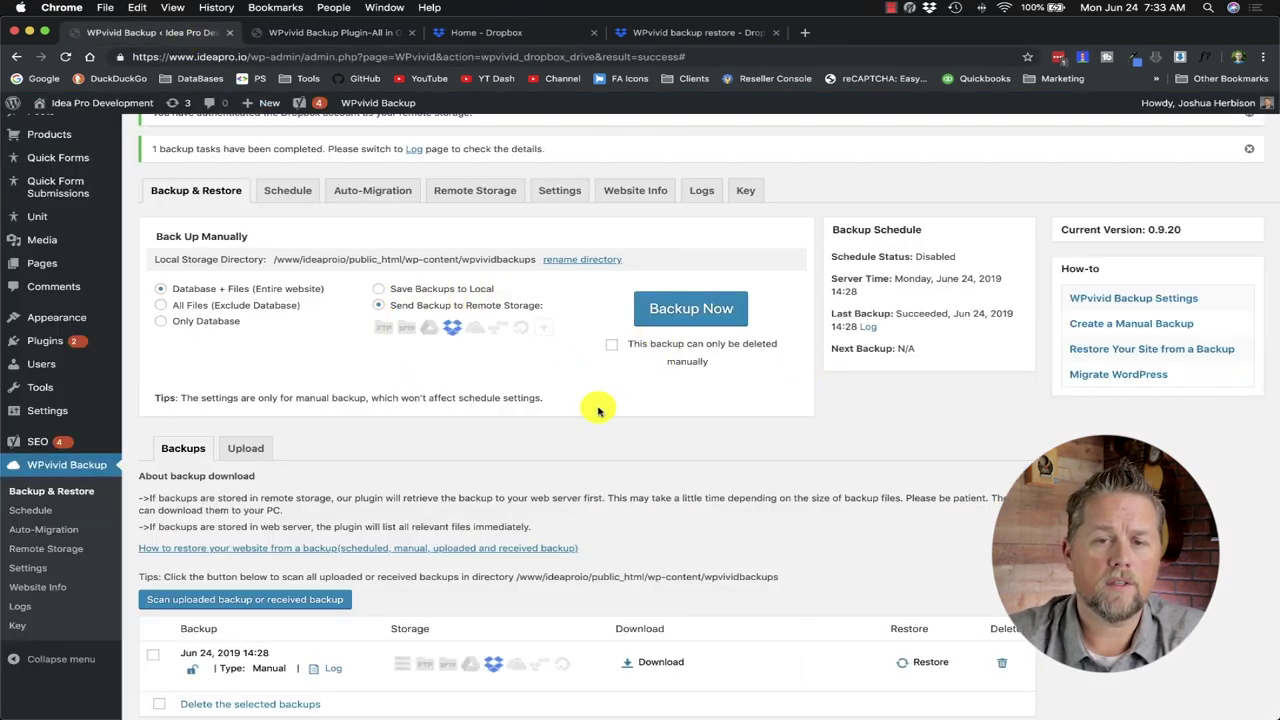
{"action": "scroll", "coordinate": [605, 380], "scroll_direction": "down", "scroll_amount": 1}
{"action": "scroll", "coordinate": [616, 390], "scroll_direction": "up", "scroll_amount": 2}
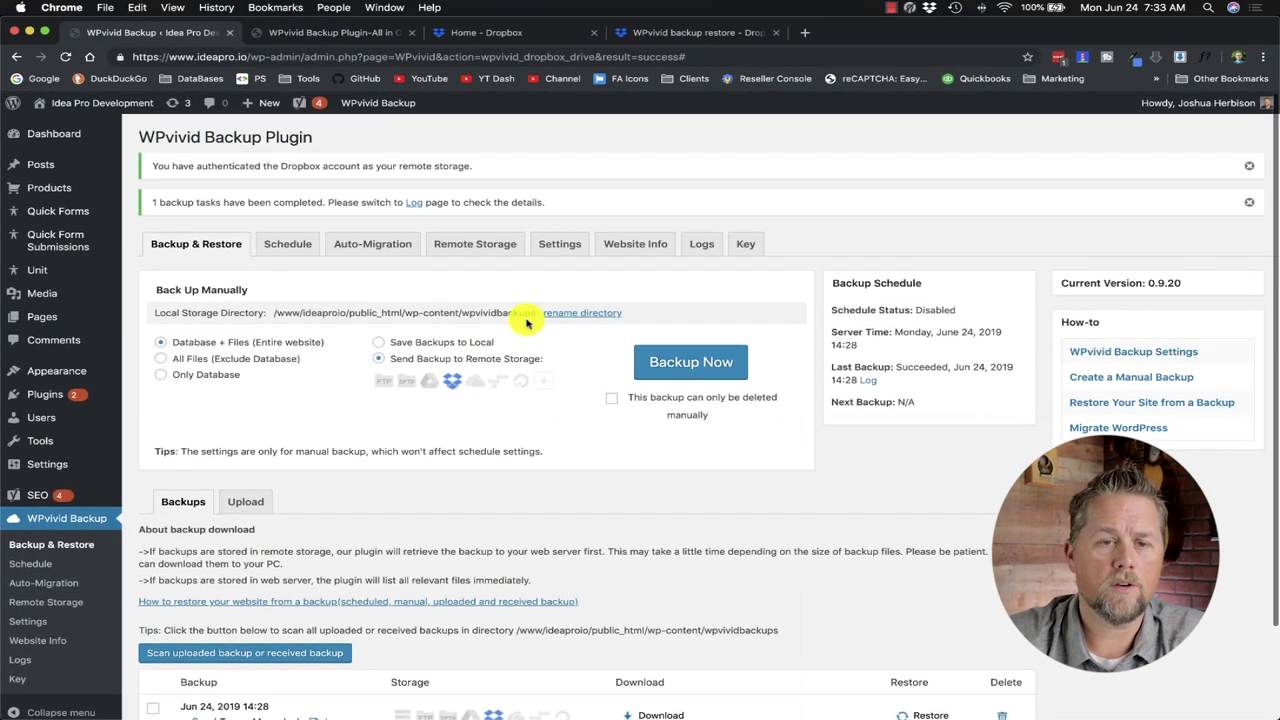
- Open the WPvivid schedule settings, enable the backup schedule and read the notes on server time and site visits
{"action": "left_click", "coordinate": [289, 250]}
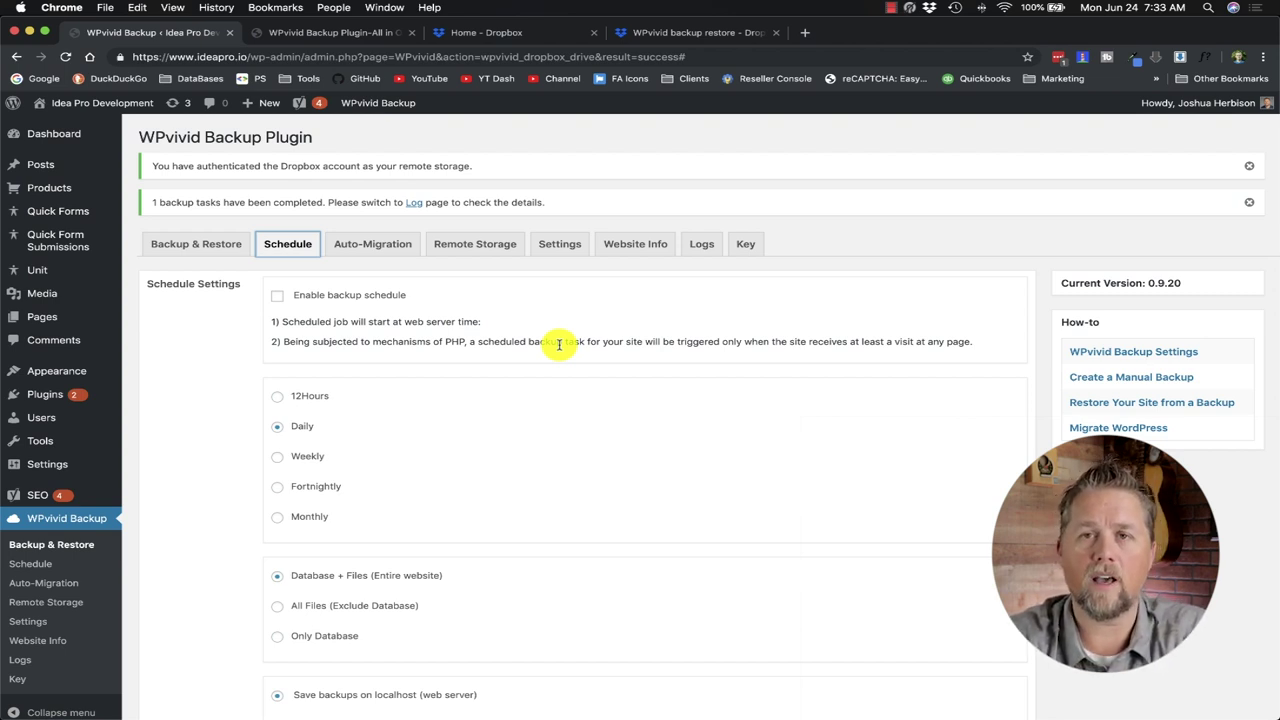
{"action": "left_click", "coordinate": [279, 300]}
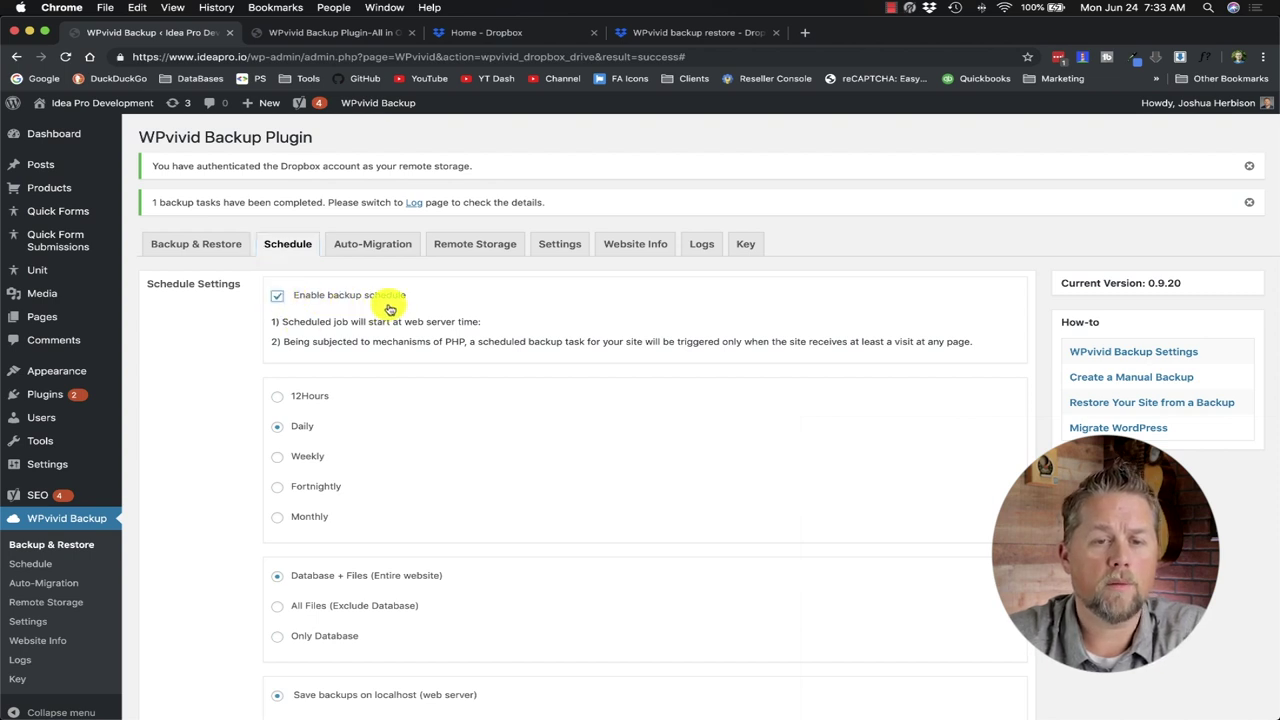
{"action": "scroll", "coordinate": [435, 335], "scroll_direction": "down", "scroll_amount": 1}
{"action": "scroll", "coordinate": [435, 335], "scroll_direction": "down", "scroll_amount": 2}
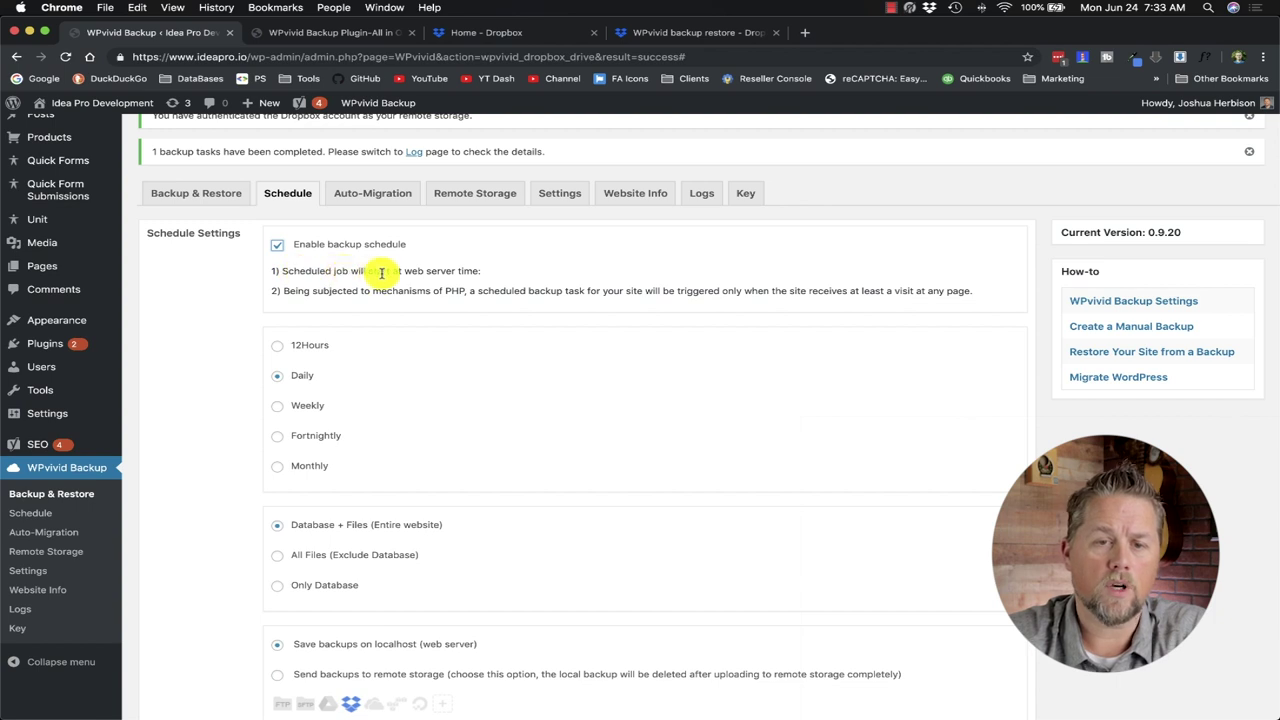
{"action": "left_click_drag", "start_coordinate": [427, 270], "coordinate": [500, 271]}
{"action": "scroll", "coordinate": [530, 283], "scroll_direction": "down", "scroll_amount": 2}
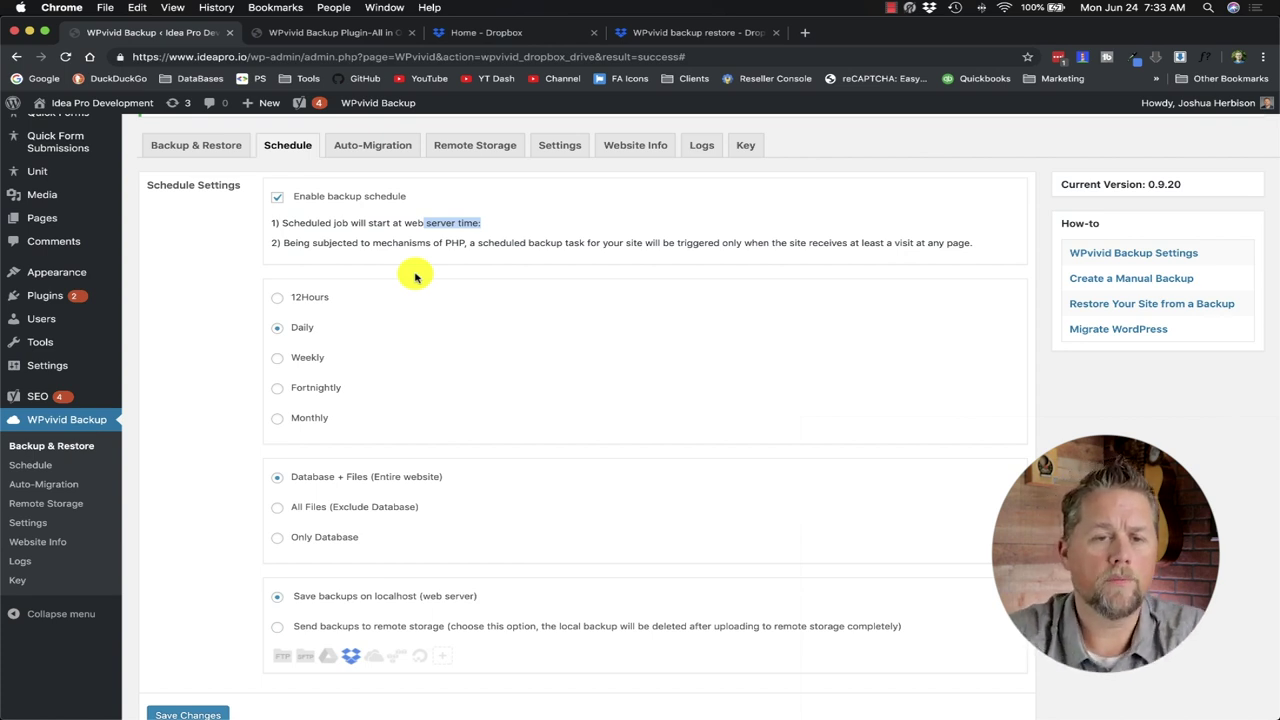
{"action": "left_click", "coordinate": [288, 244]}
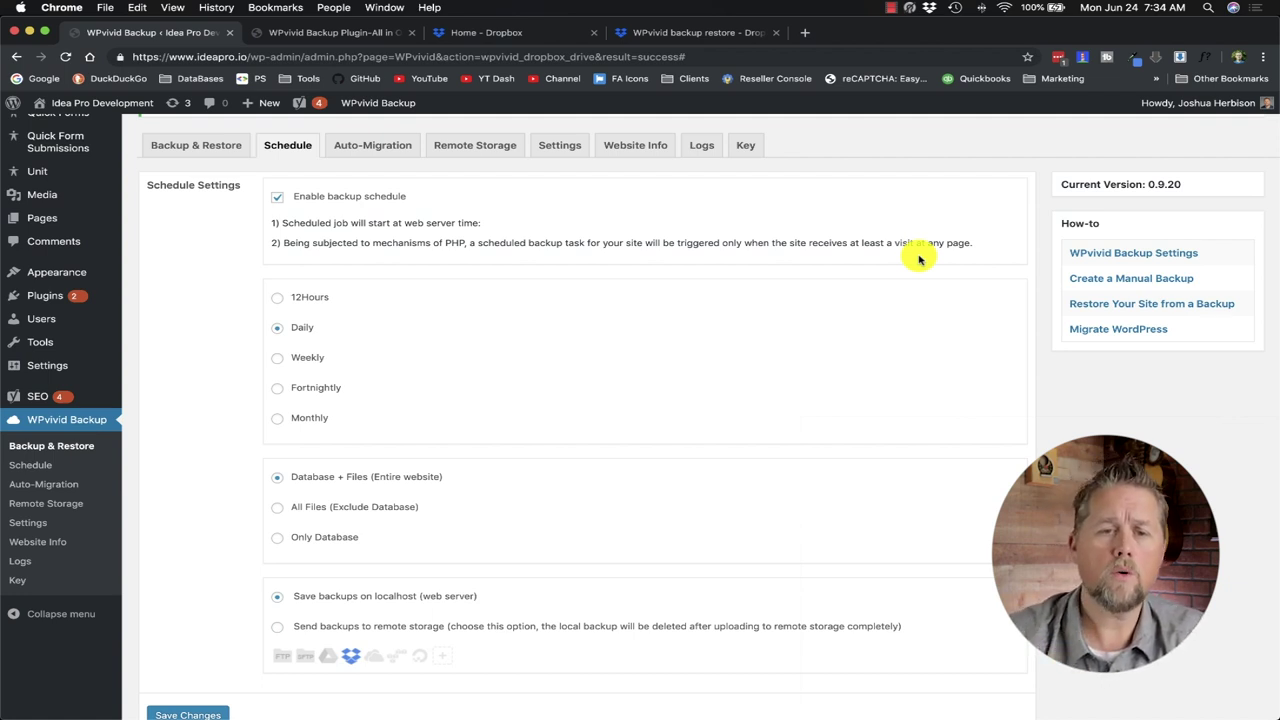
- Set the backup schedule to 12Hours, choose sending backups to remote storage and save the changes
{"action": "left_click", "coordinate": [278, 297]}
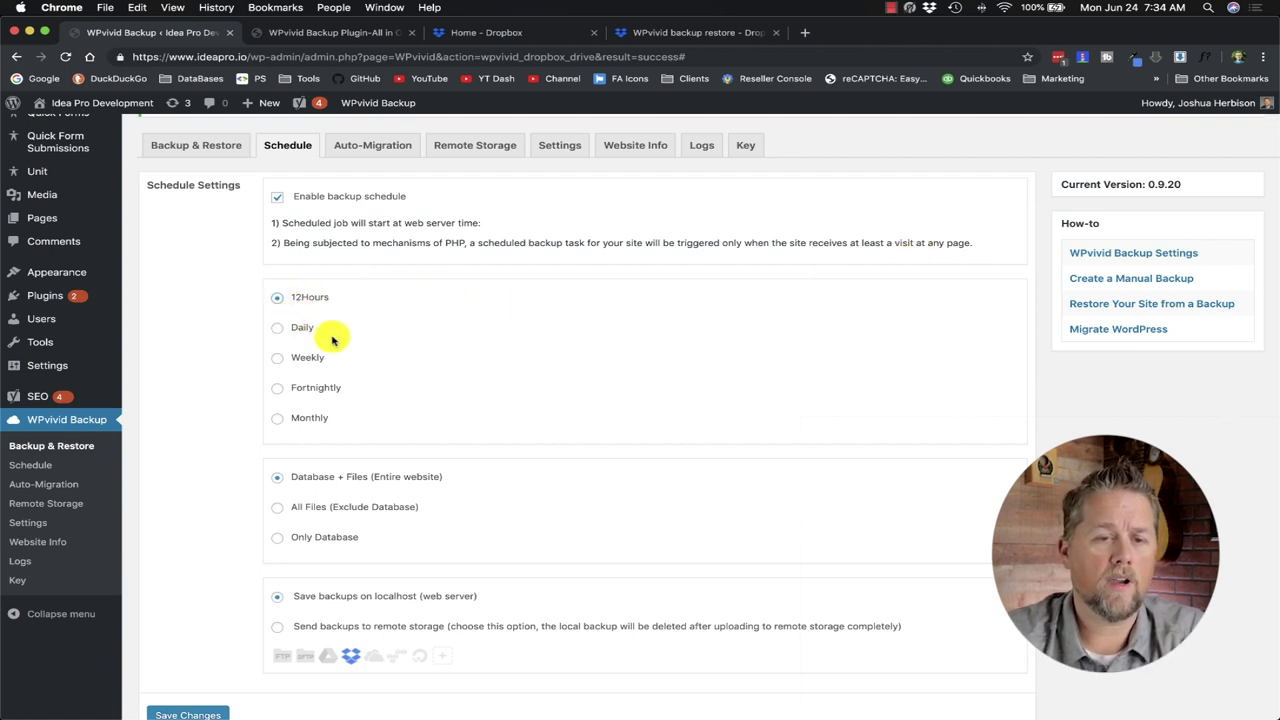
{"action": "left_click", "coordinate": [278, 327]}
{"action": "left_click", "coordinate": [278, 357]}
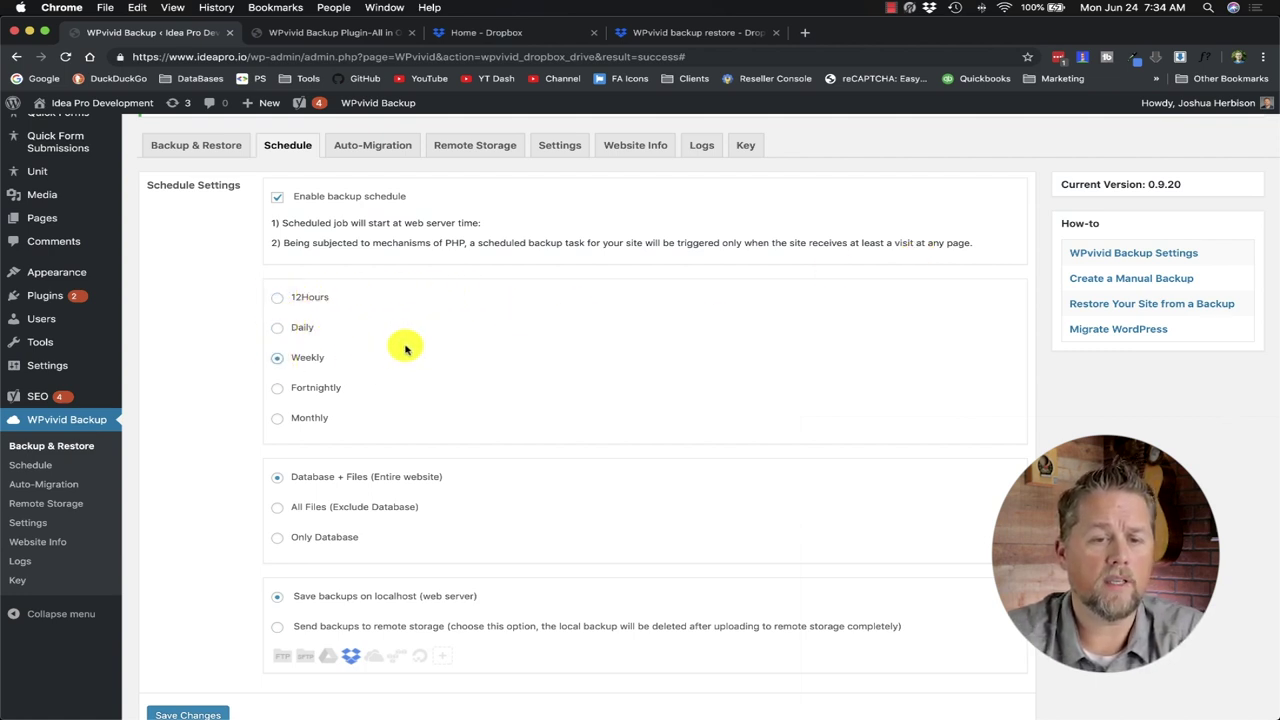
{"action": "left_click", "coordinate": [278, 299]}
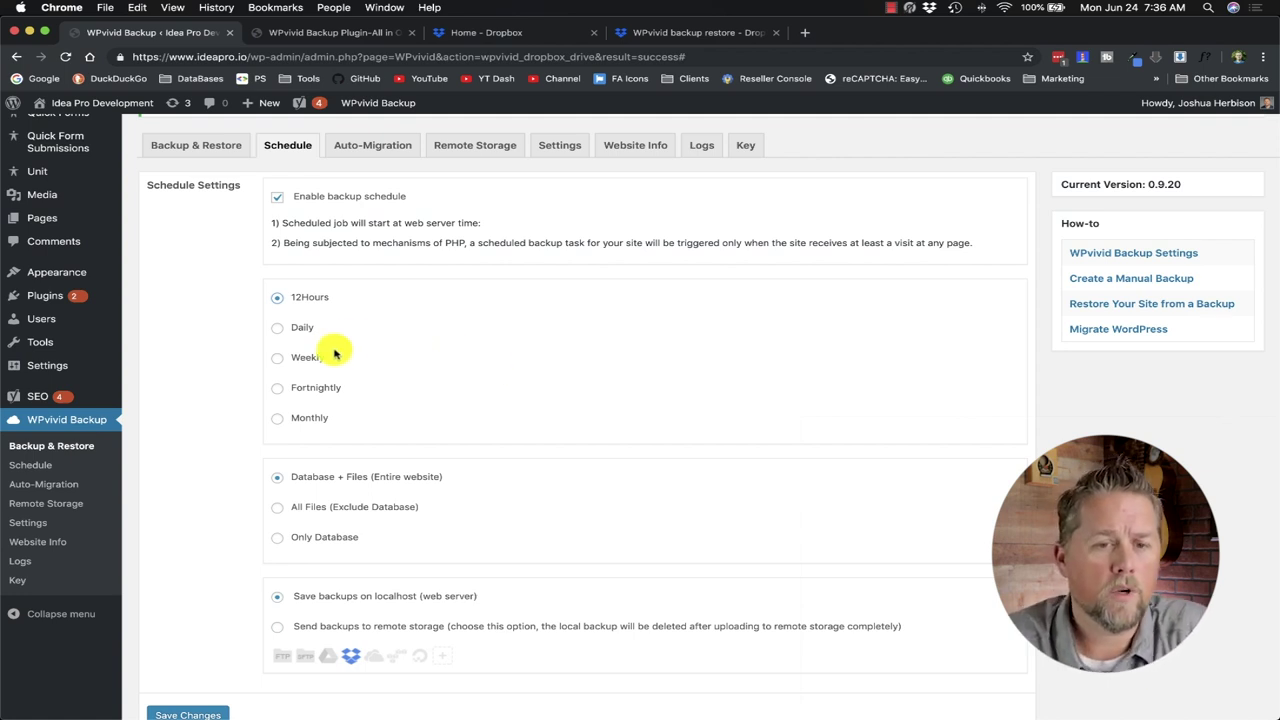
{"action": "scroll", "coordinate": [341, 320], "scroll_direction": "down", "scroll_amount": 2}
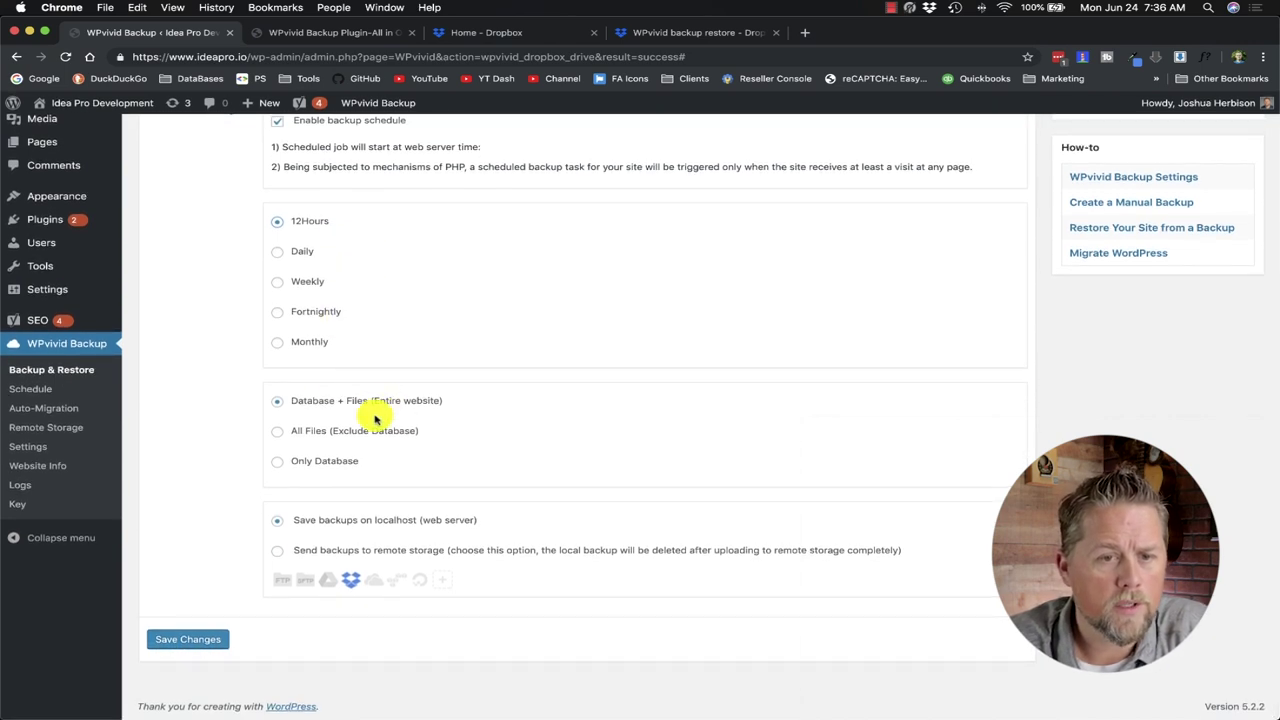
{"action": "left_click", "coordinate": [277, 550]}
{"action": "left_click", "coordinate": [212, 640]}
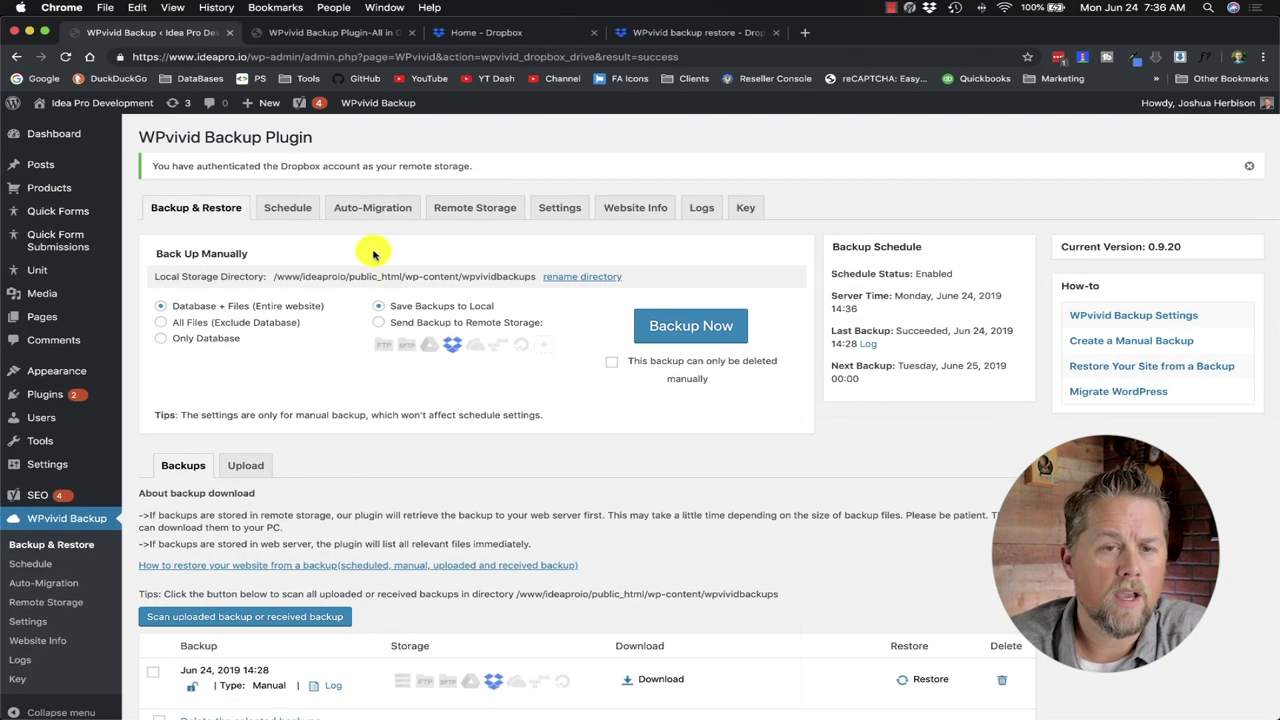
- Reopen the schedule settings and check the saved frequency, backup content and storage destination
{"action": "left_click", "coordinate": [285, 210]}
{"action": "scroll", "coordinate": [650, 455], "scroll_direction": "down", "scroll_amount": 5}
{"action": "scroll", "coordinate": [650, 455], "scroll_direction": "up", "scroll_amount": 3}
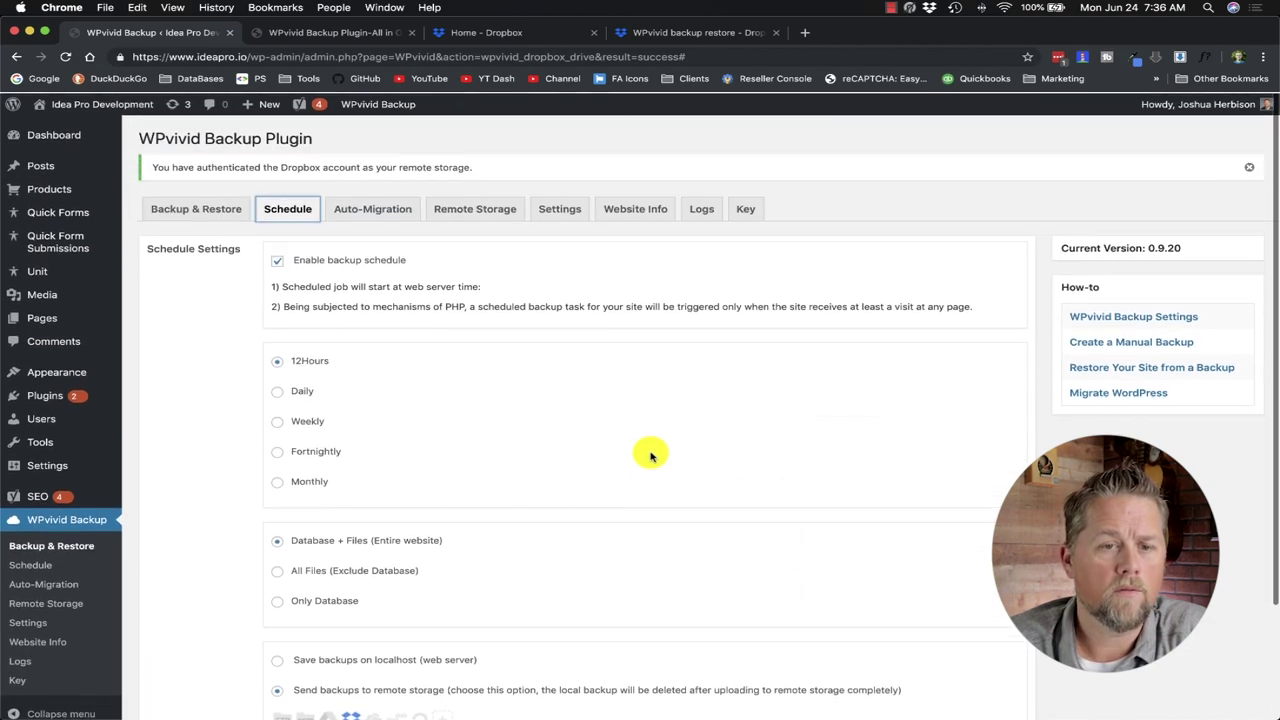
{"action": "scroll", "coordinate": [323, 505], "scroll_direction": "down", "scroll_amount": 3}
{"action": "scroll", "coordinate": [323, 505], "scroll_direction": "up", "scroll_amount": 3}
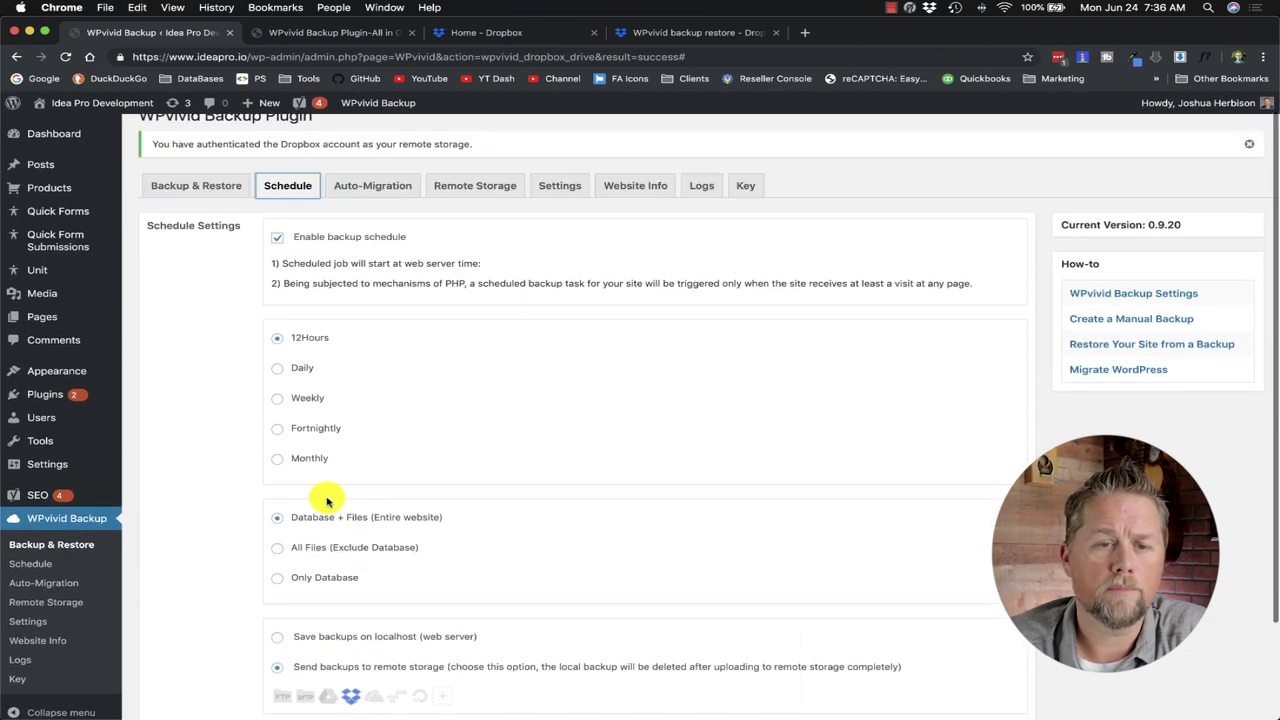
- Return to Backup & Restore and review the backup schedule summary and the list of existing backups
{"action": "left_click", "coordinate": [196, 207]}
{"action": "scroll", "coordinate": [665, 432], "scroll_direction": "down", "scroll_amount": 2}
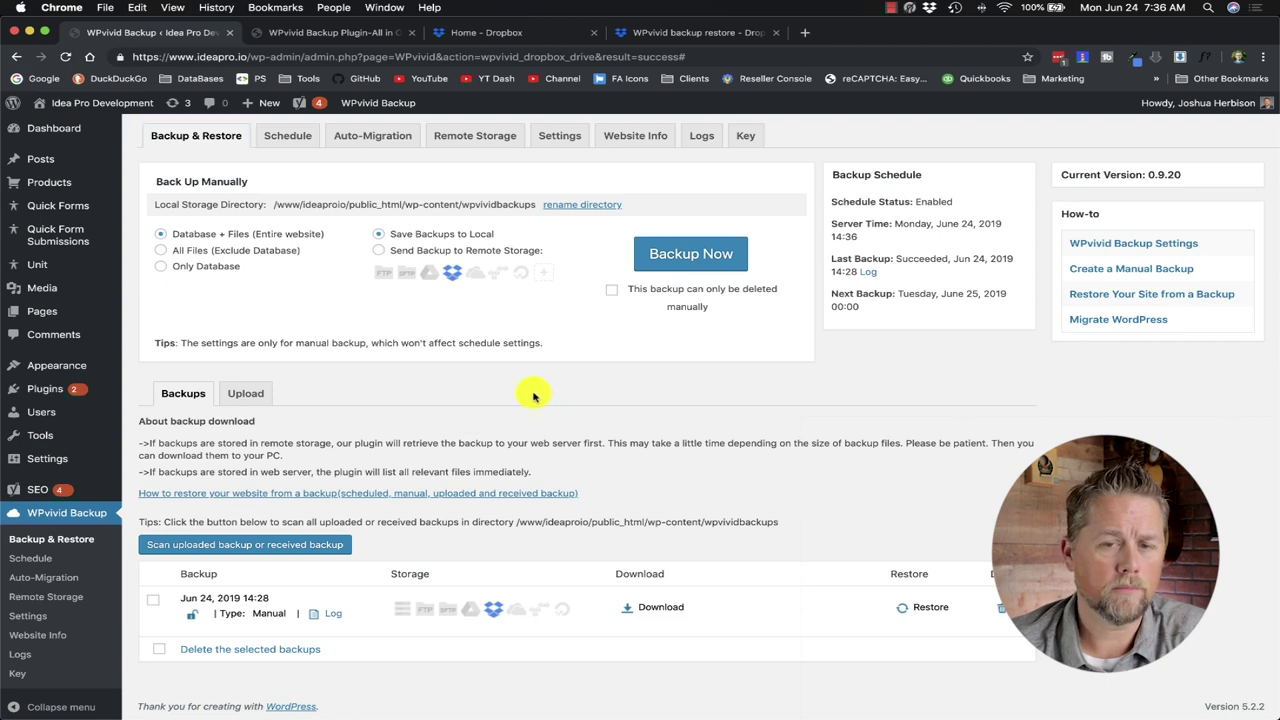
{"action": "scroll", "coordinate": [584, 428], "scroll_direction": "up", "scroll_amount": 2}
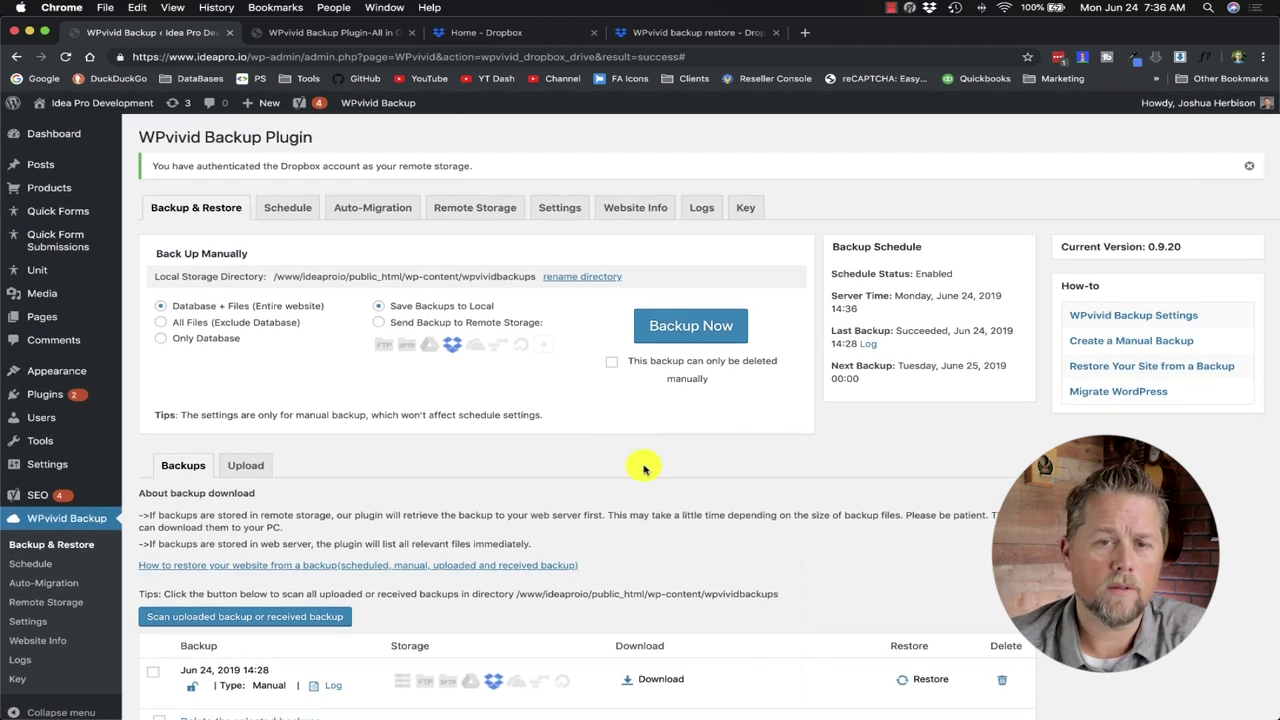
{"action": "scroll", "coordinate": [514, 457], "scroll_direction": "down", "scroll_amount": 2}
{"action": "scroll", "coordinate": [523, 374], "scroll_direction": "up", "scroll_amount": 2}
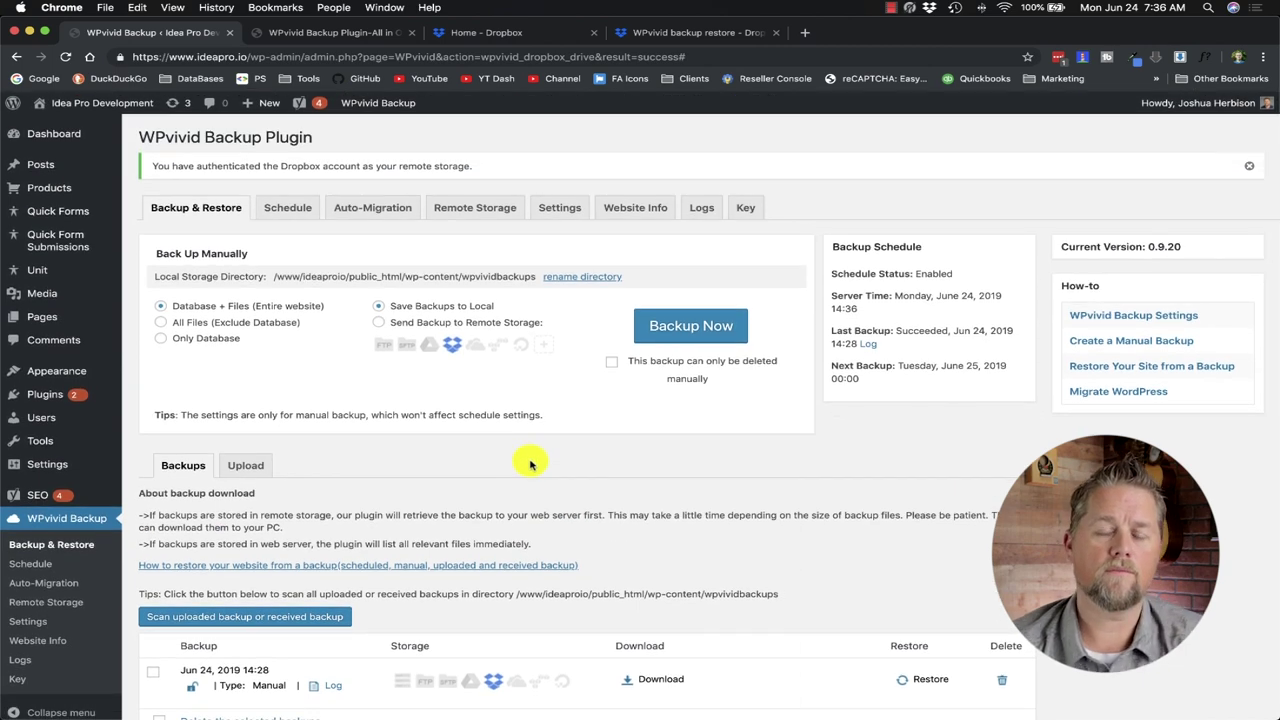